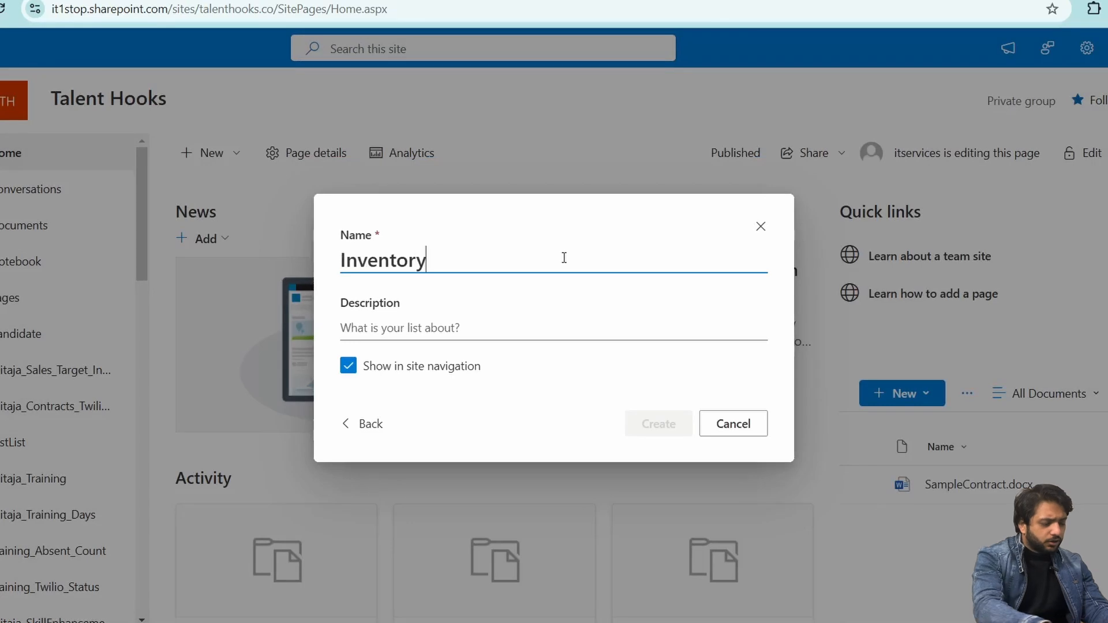
Create the blank list named Inventory and hide its Title column
key(Return)
click(272, 256)
mouse_move(290, 419)
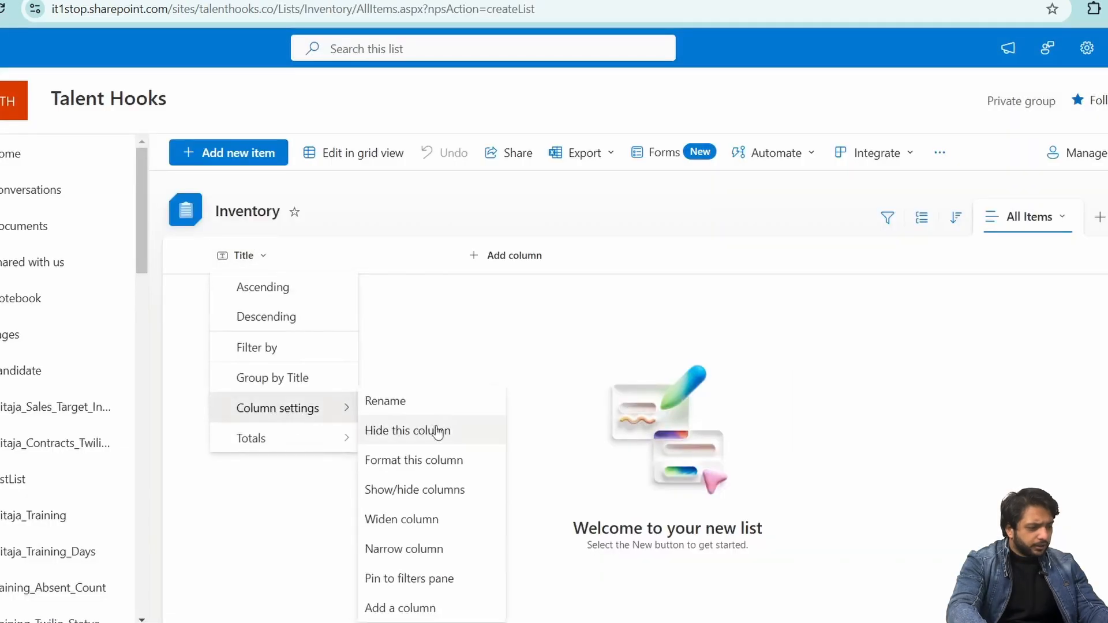
click(438, 431)
Add a single line of text column named ProductName to the Inventory list
click(268, 256)
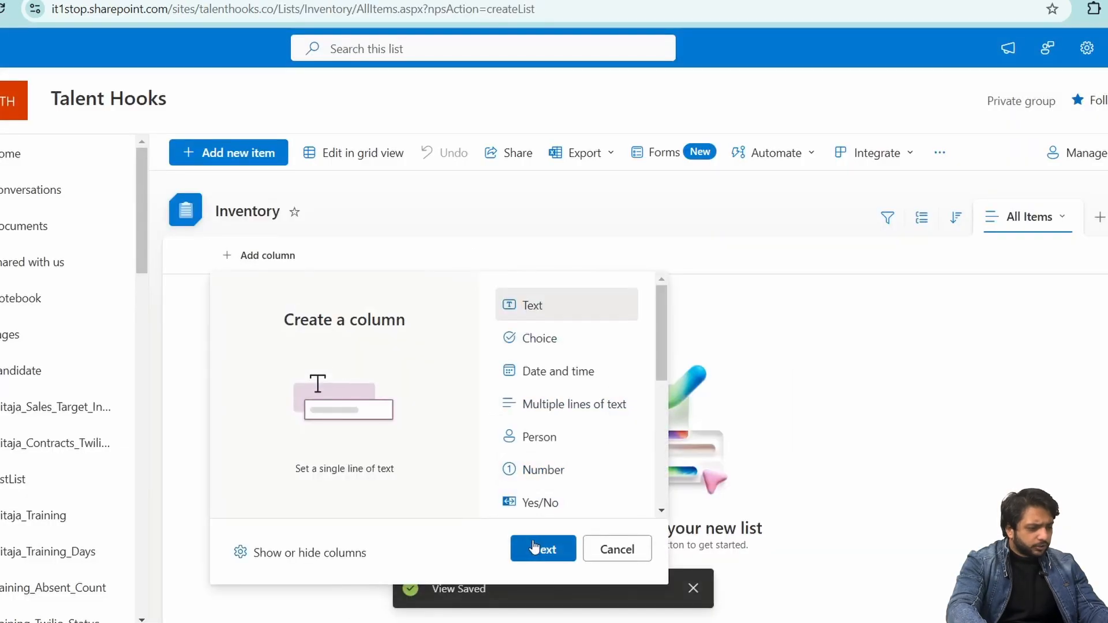
click(537, 549)
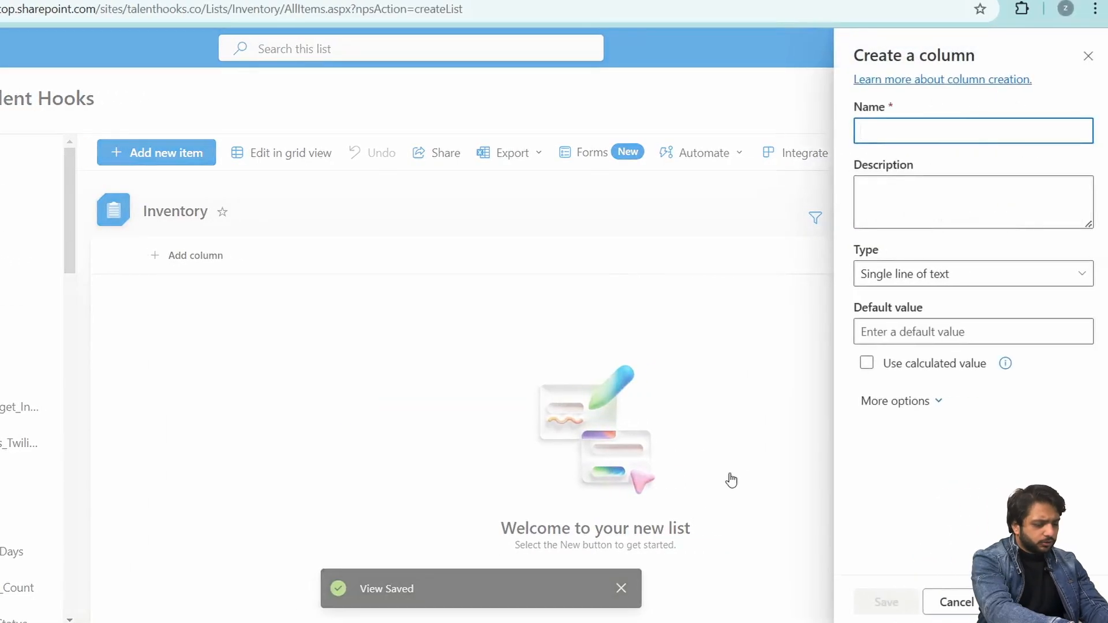
text(Prof)
Add a number column named Quantity to the Inventory list
click(341, 256)
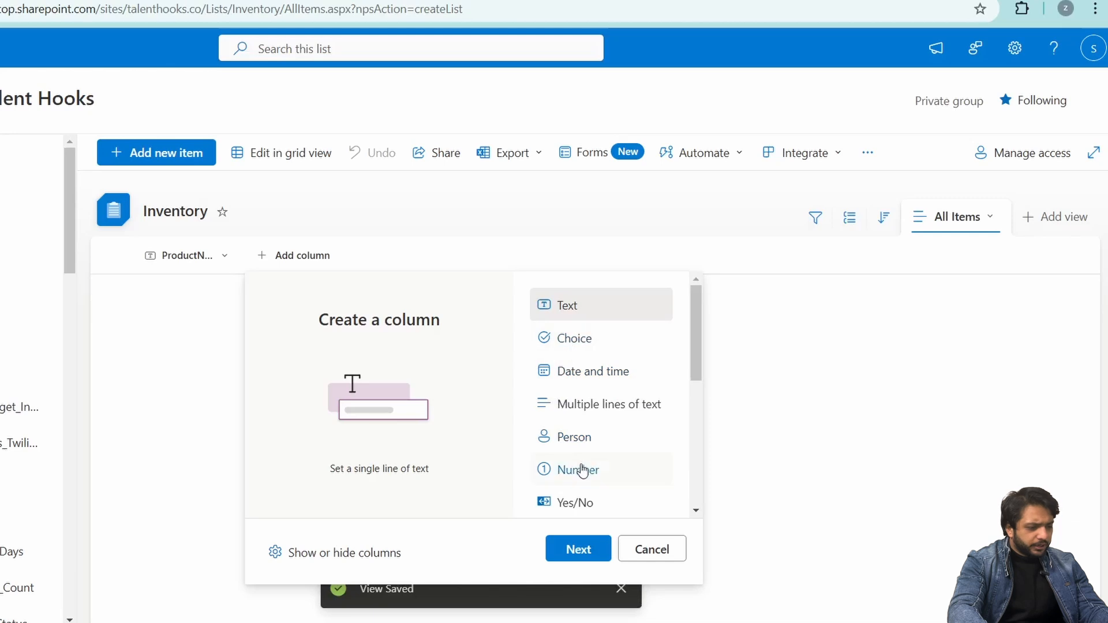
click(582, 470)
click(580, 549)
text(Quant)
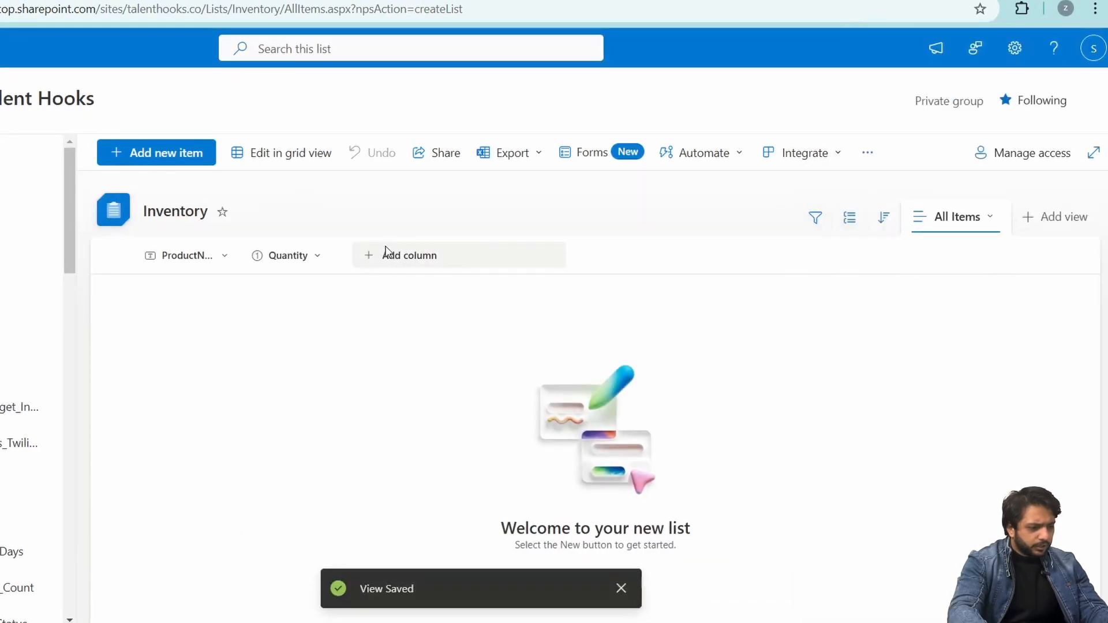
Start a new choice column in the Inventory list and name it Category
click(385, 256)
click(675, 336)
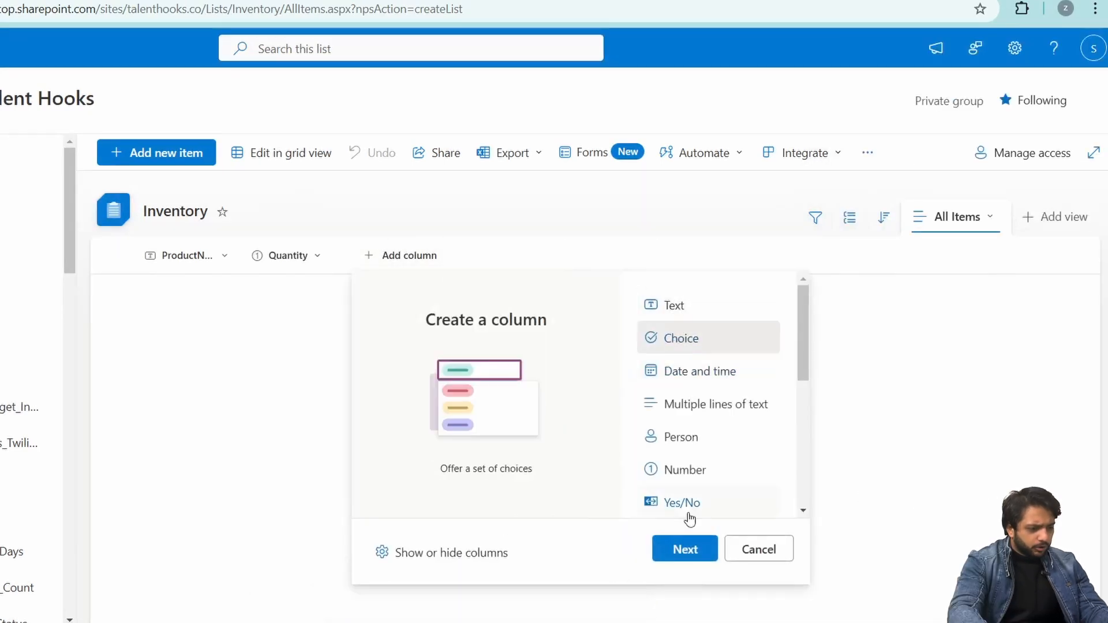
click(683, 546)
text(Category)
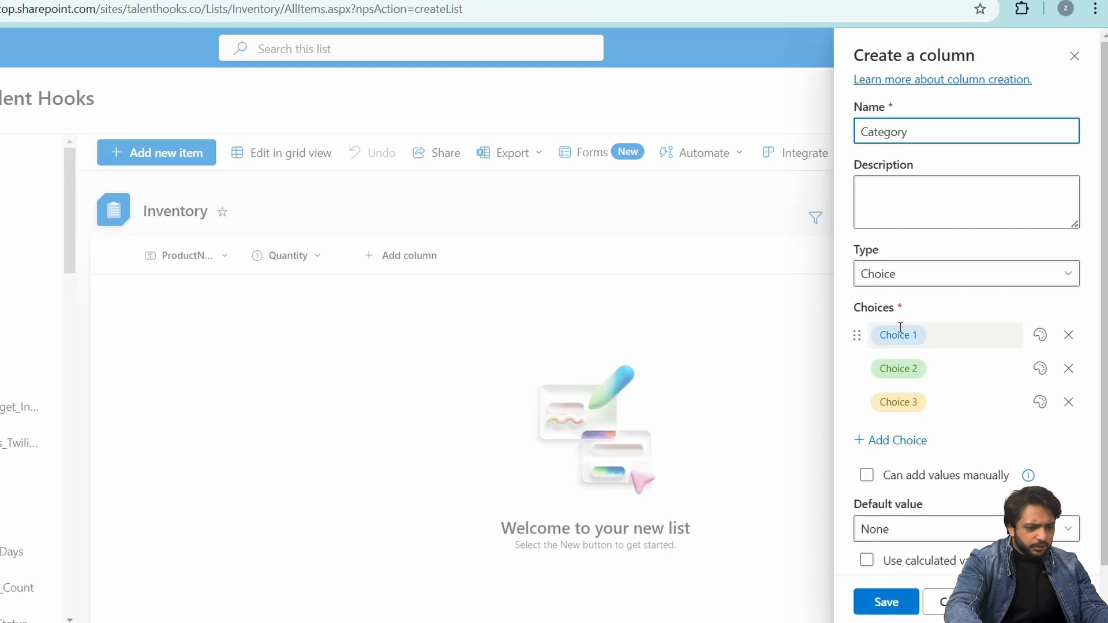
Define the Category choices as Furniture, Electronics and Apparel, and save the column
click(900, 331)
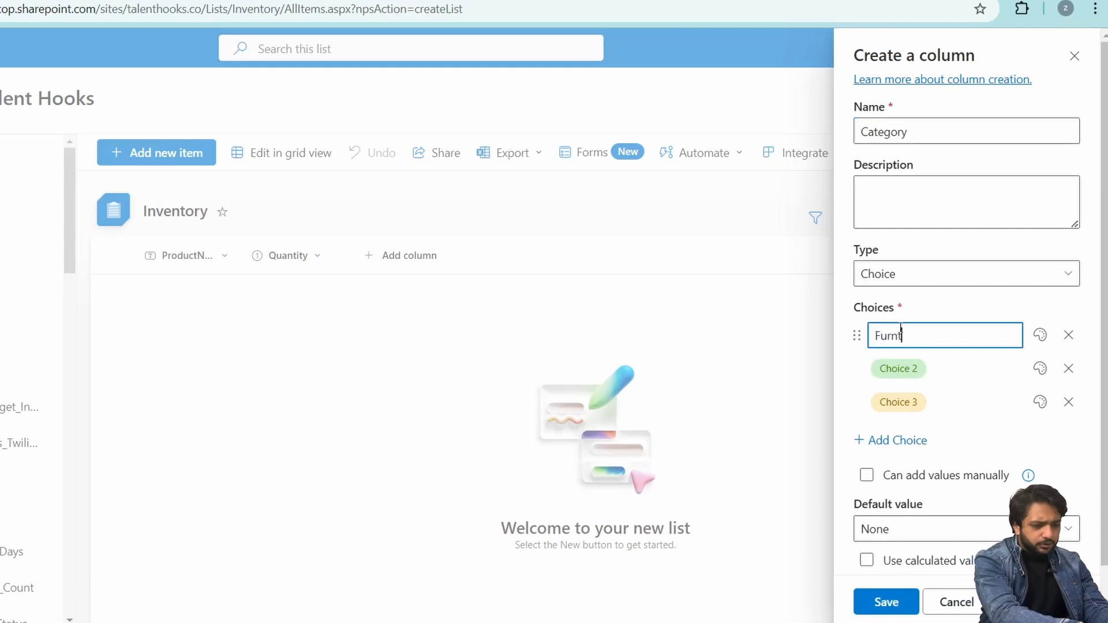
text(Furniture)
click(892, 378)
text(Ele)
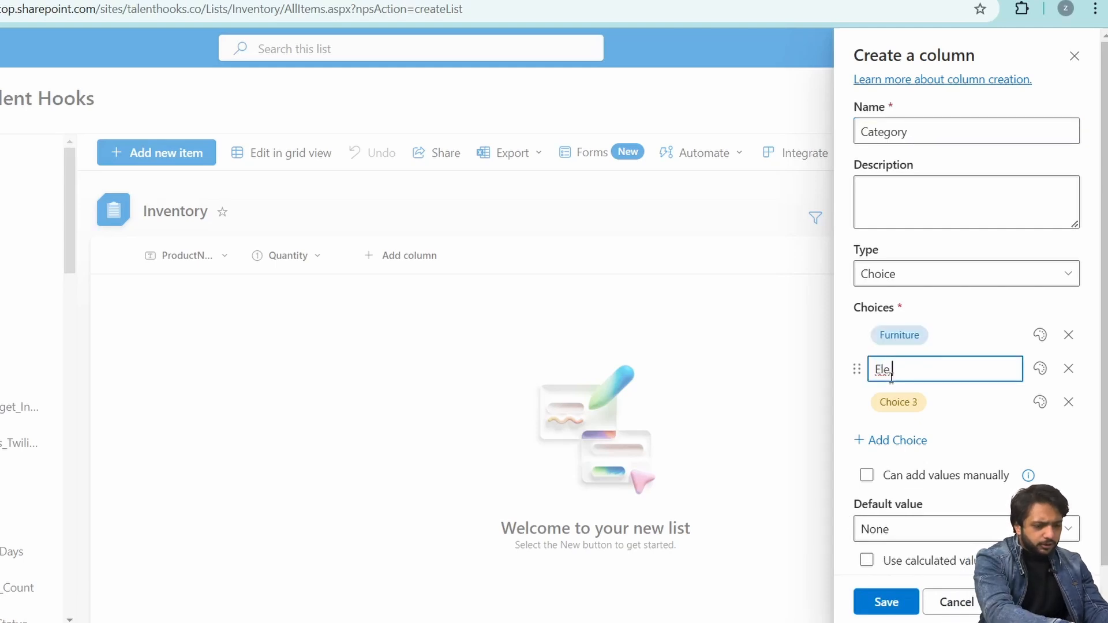
text(ctronics)
click(895, 403)
text(A)
click(956, 441)
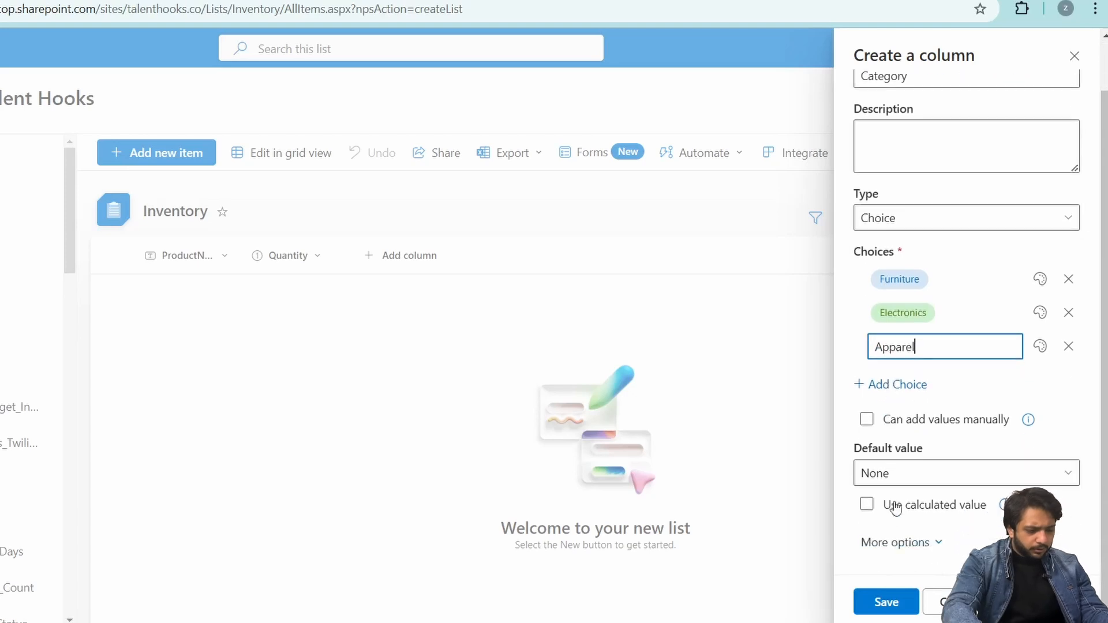
click(887, 602)
Add a single line of text column named SupplierName to the Inventory list
click(589, 269)
scroll(555, 433, down, 5)
scroll(555, 456, up, 5)
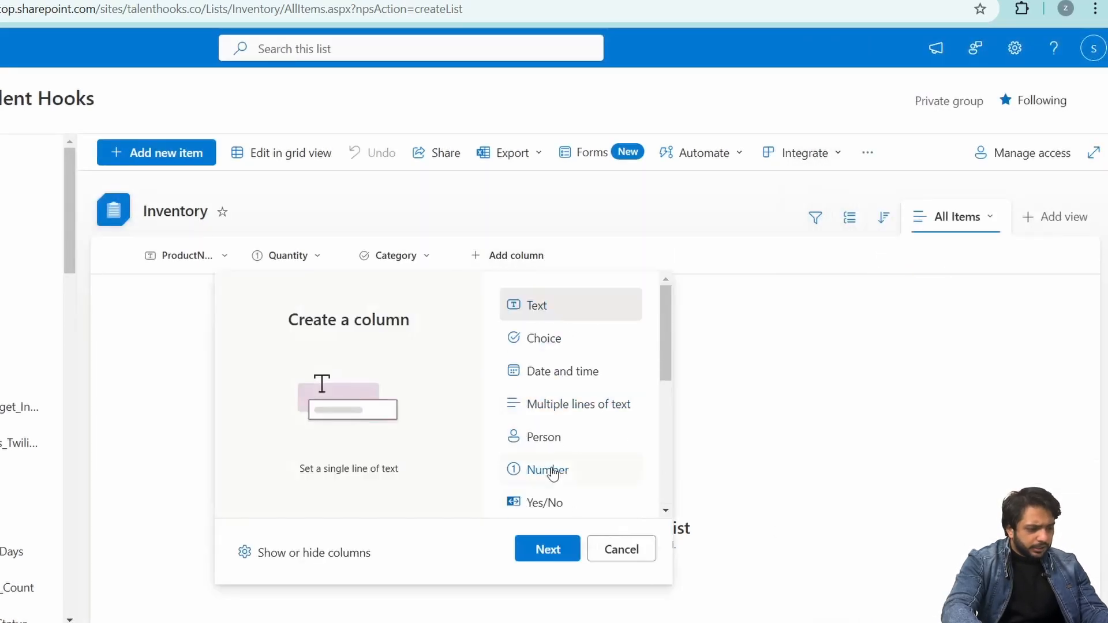
click(547, 549)
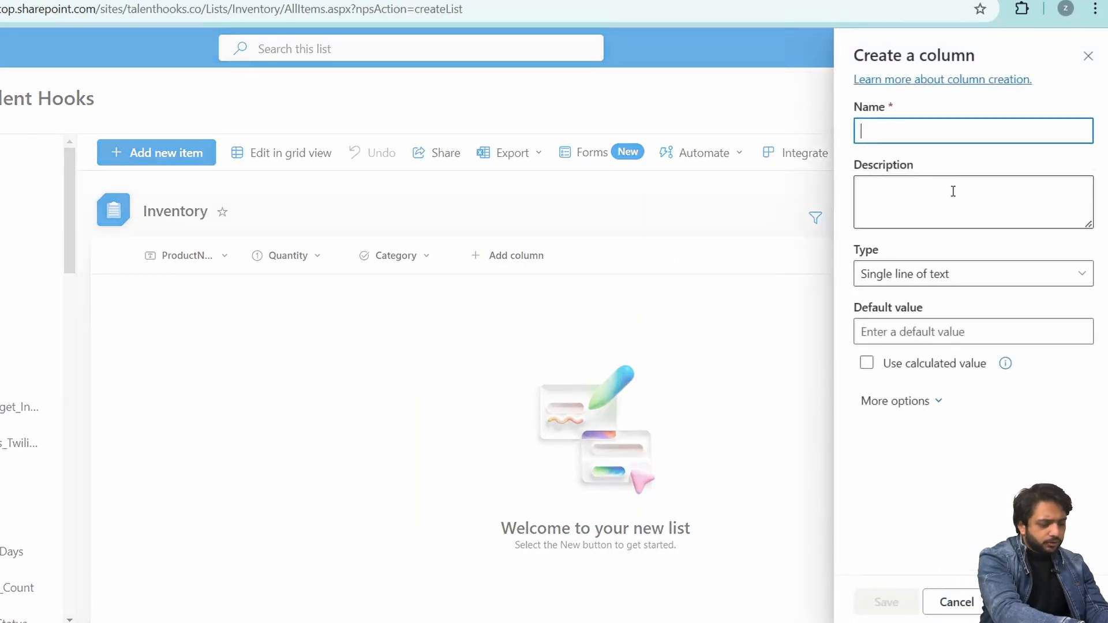
text(SupplierNam)
Add a number column named StockAlertThreshold with a default value of 10
click(634, 264)
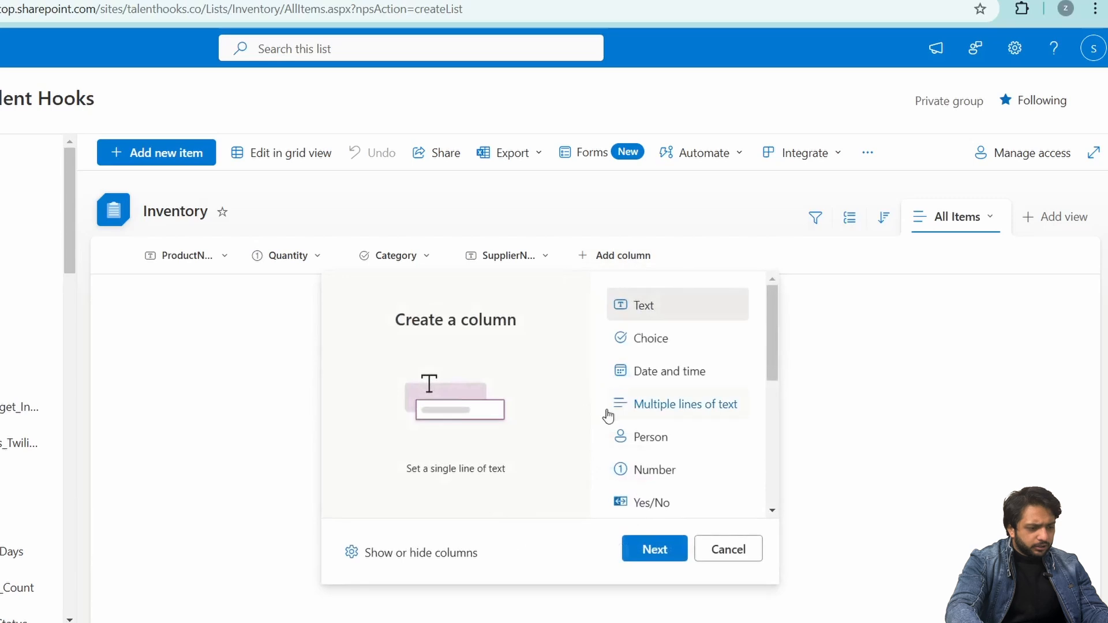
click(637, 467)
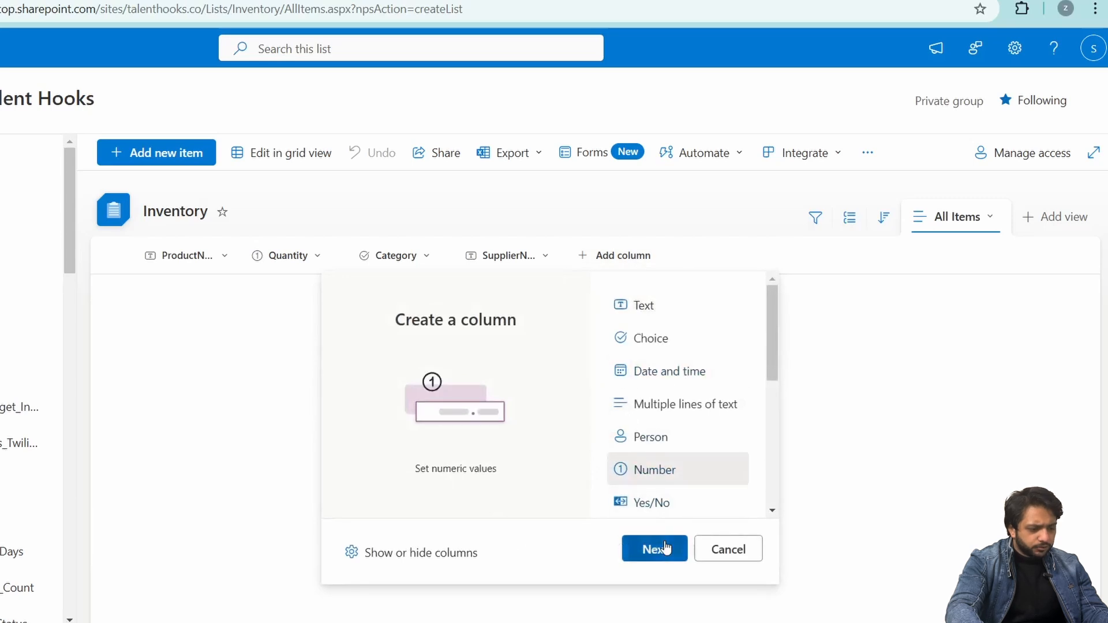
click(658, 548)
text(Sot)
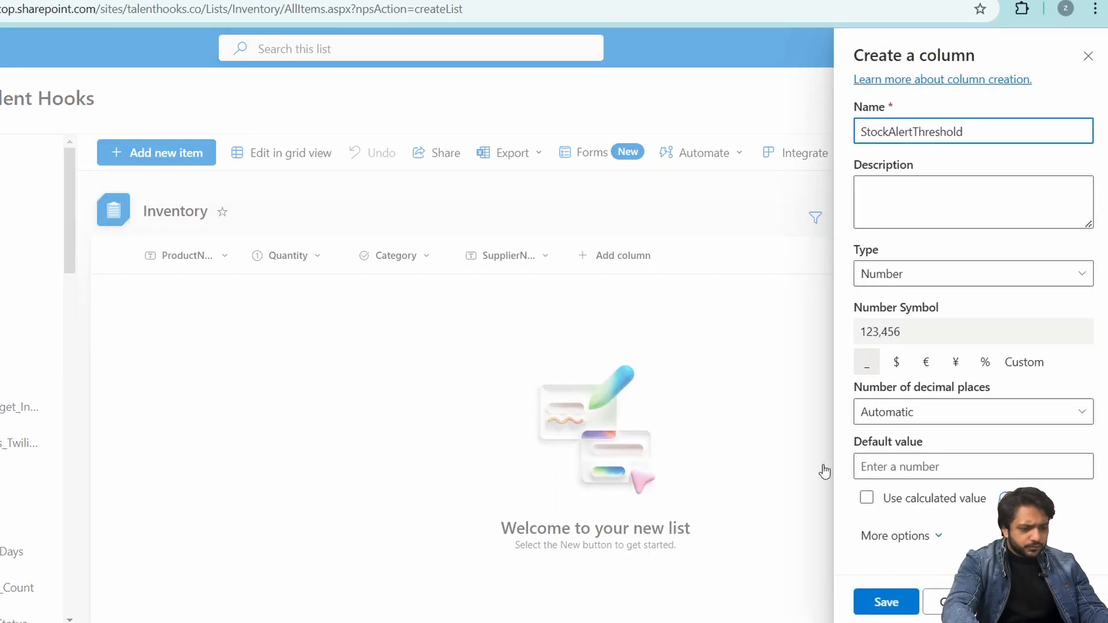
click(922, 470)
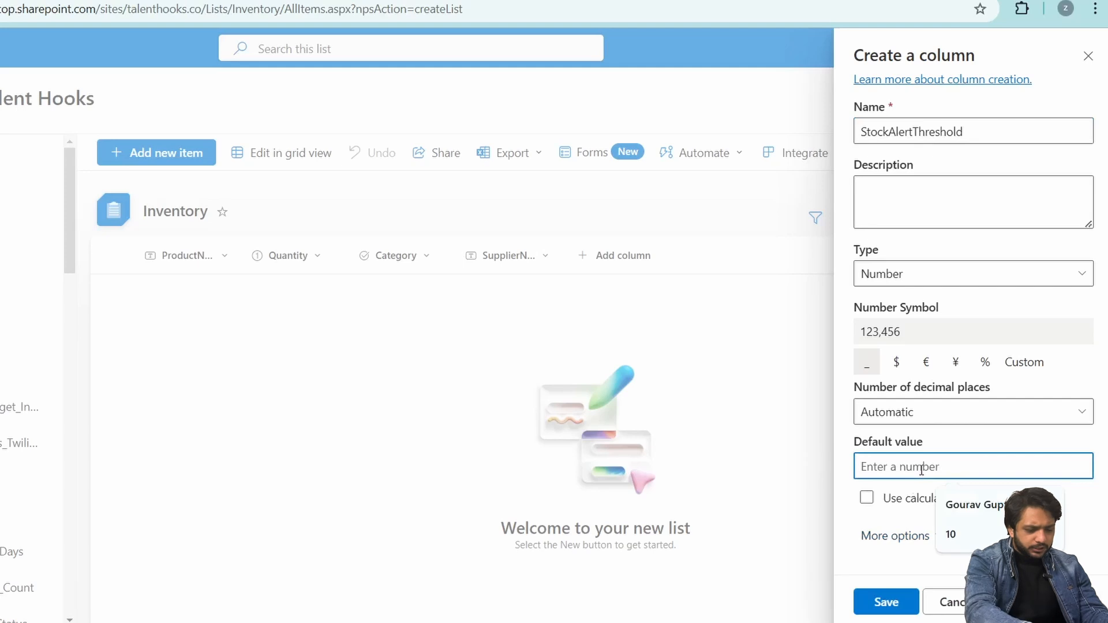
text(10)
key(Return)
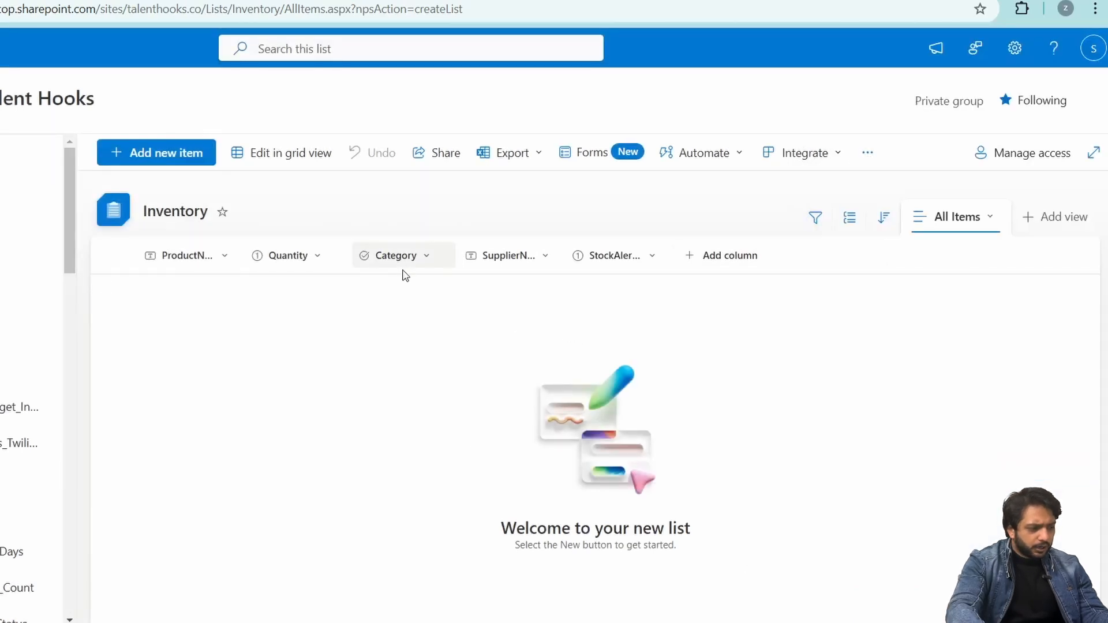
Add a list item with ProductName Chair, Quantity 15, Category Furniture and a supplier's name, and save it
click(181, 162)
click(258, 292)
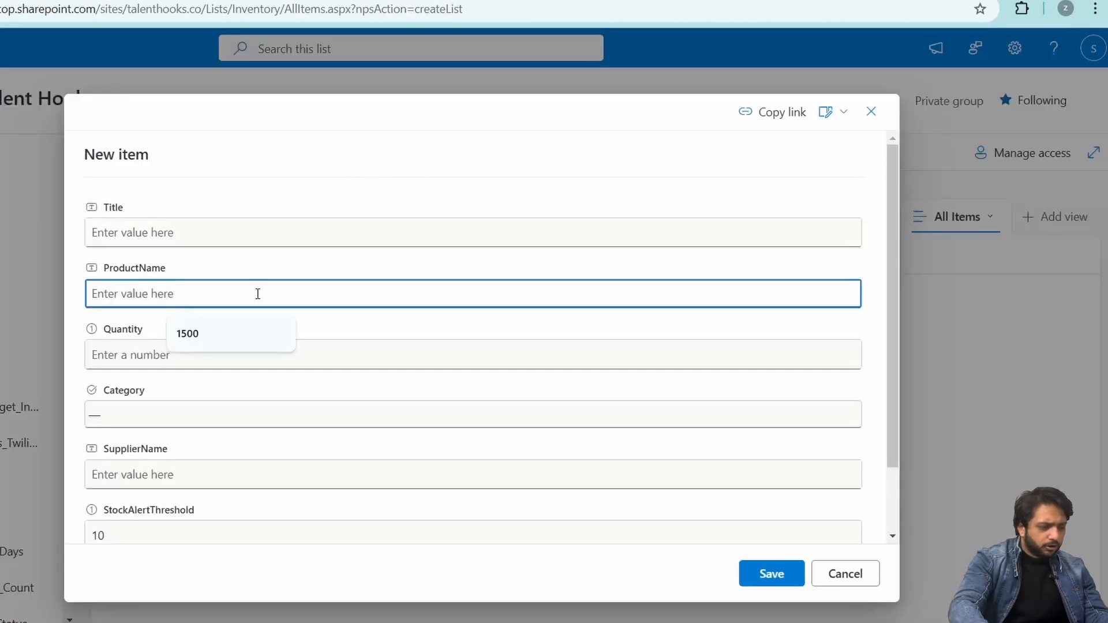
text(Chair)
key(Tab)
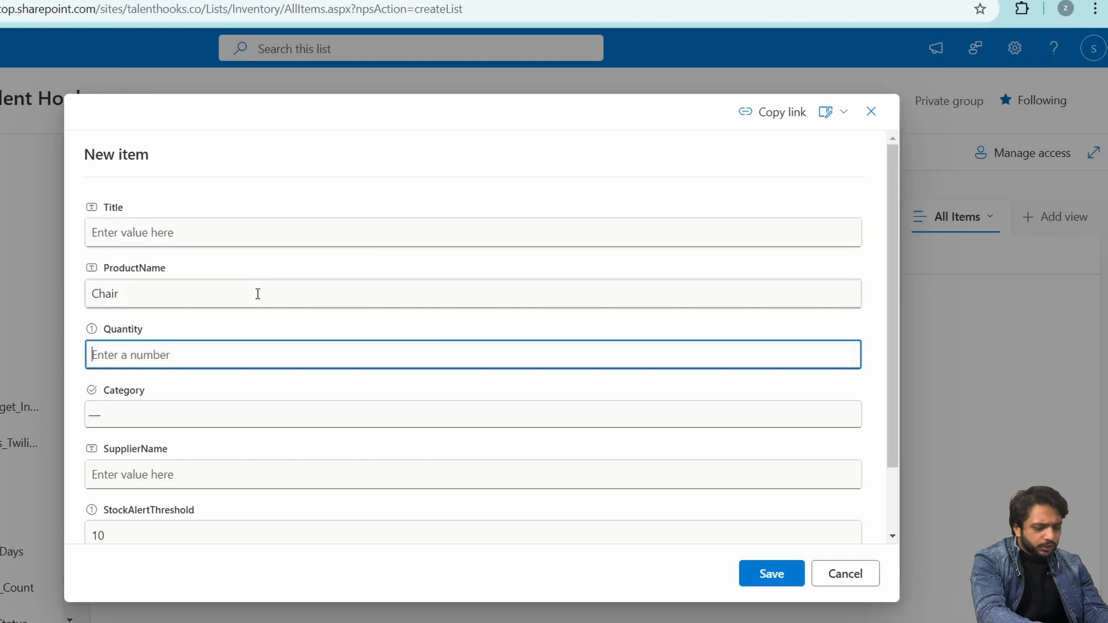
text(15)
key(Tab)
key(Return)
click(223, 466)
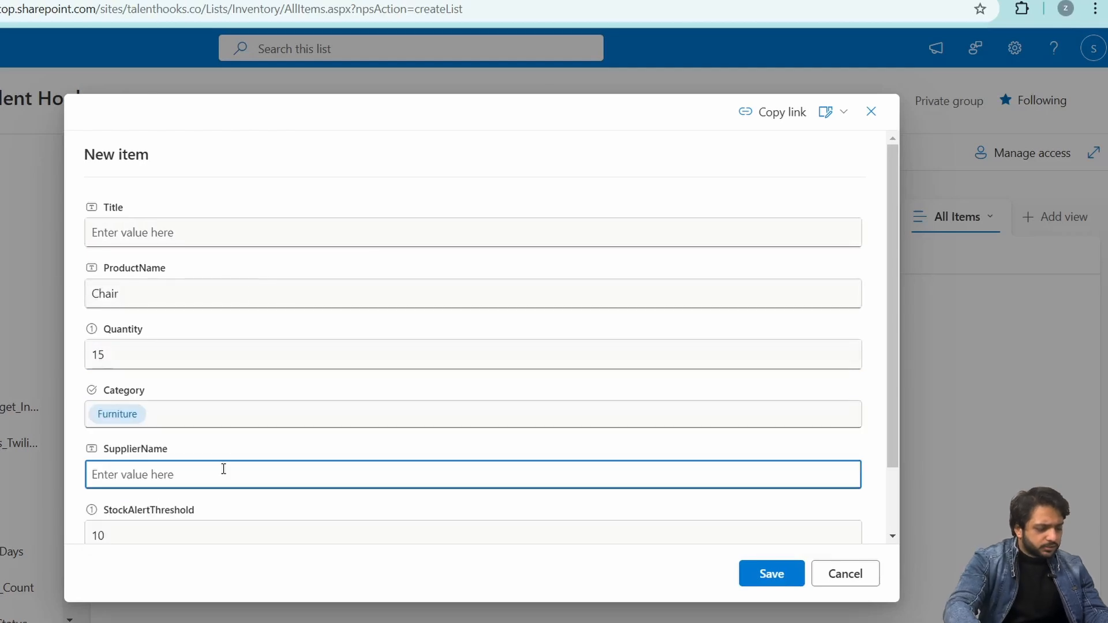
text(Jack)
click(747, 579)
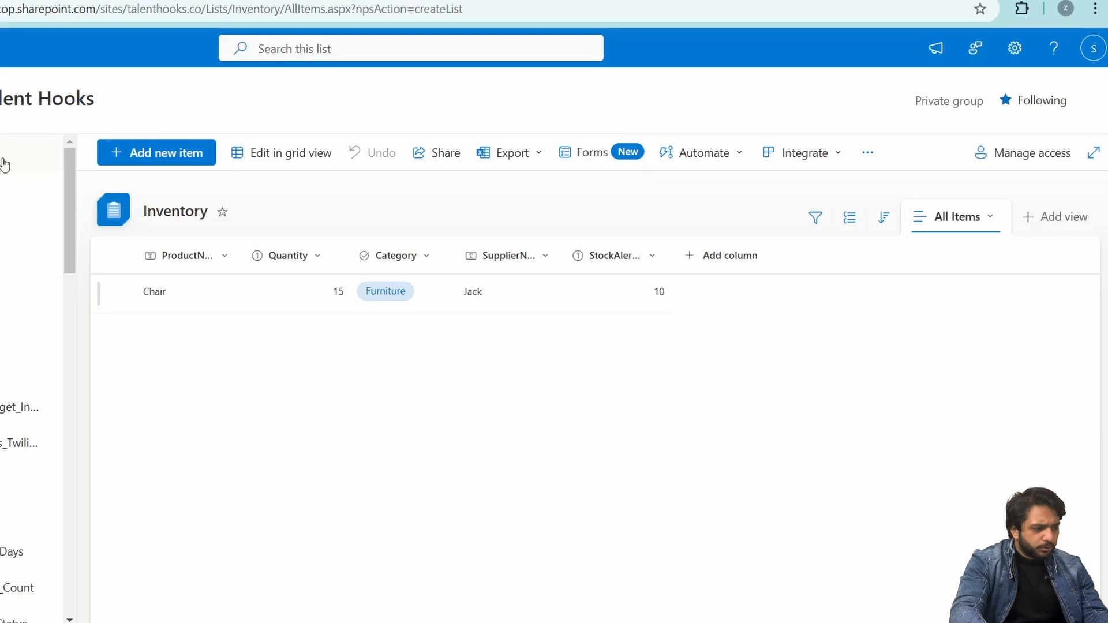
Switch to Power Apps and bring up the blank app creation choices
click(13, 46)
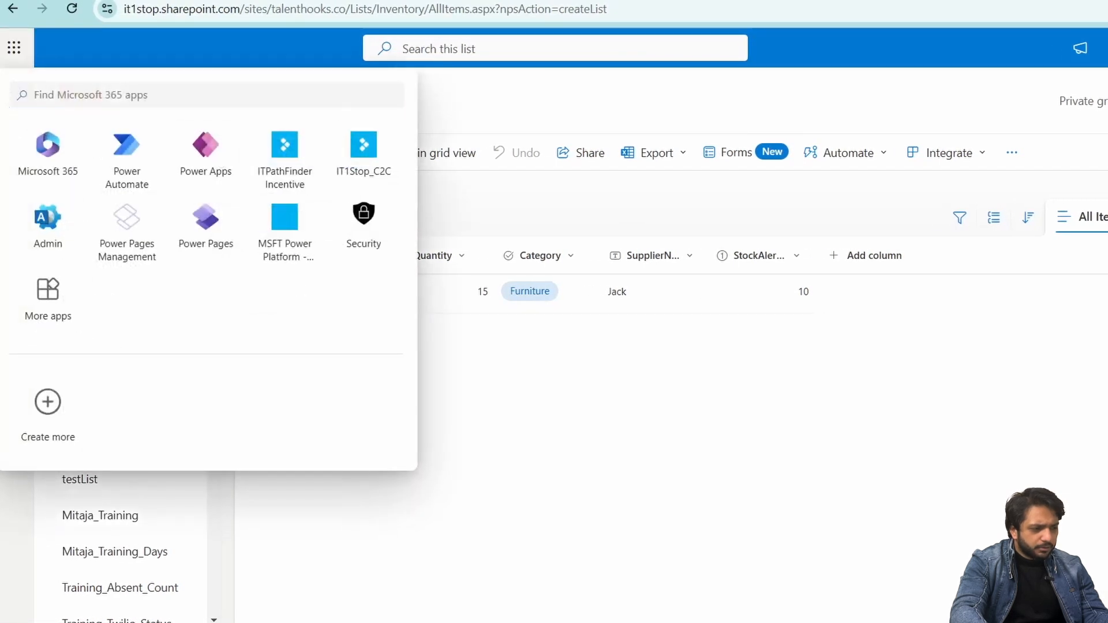
click(206, 151)
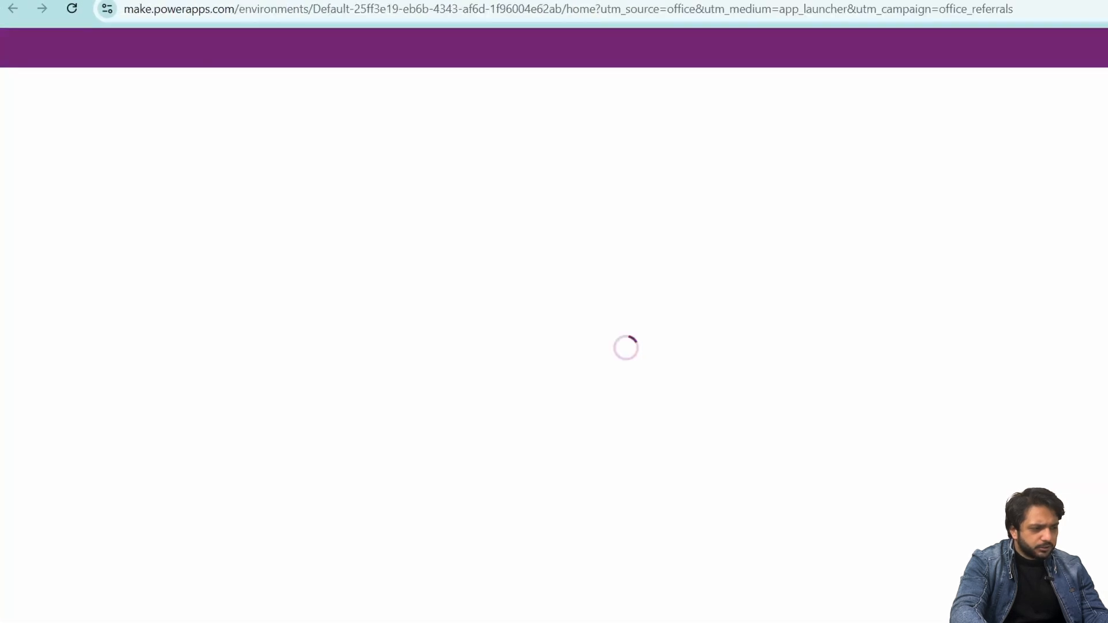
click(64, 152)
click(275, 277)
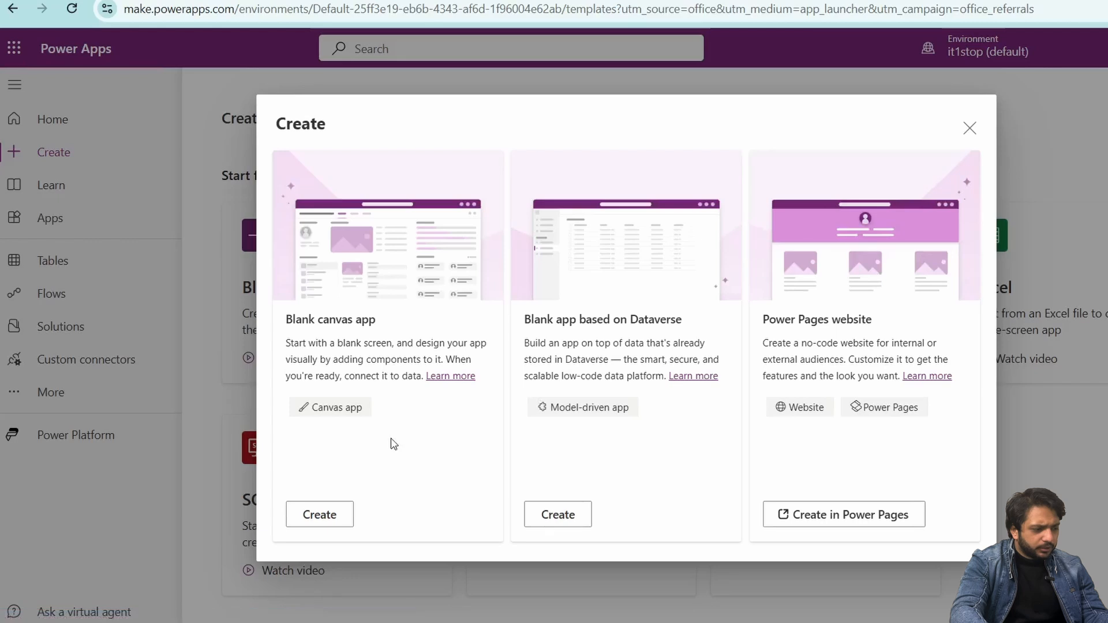
Create a blank canvas app named Inventory Check App in Tablet format
click(321, 515)
text(AIn)
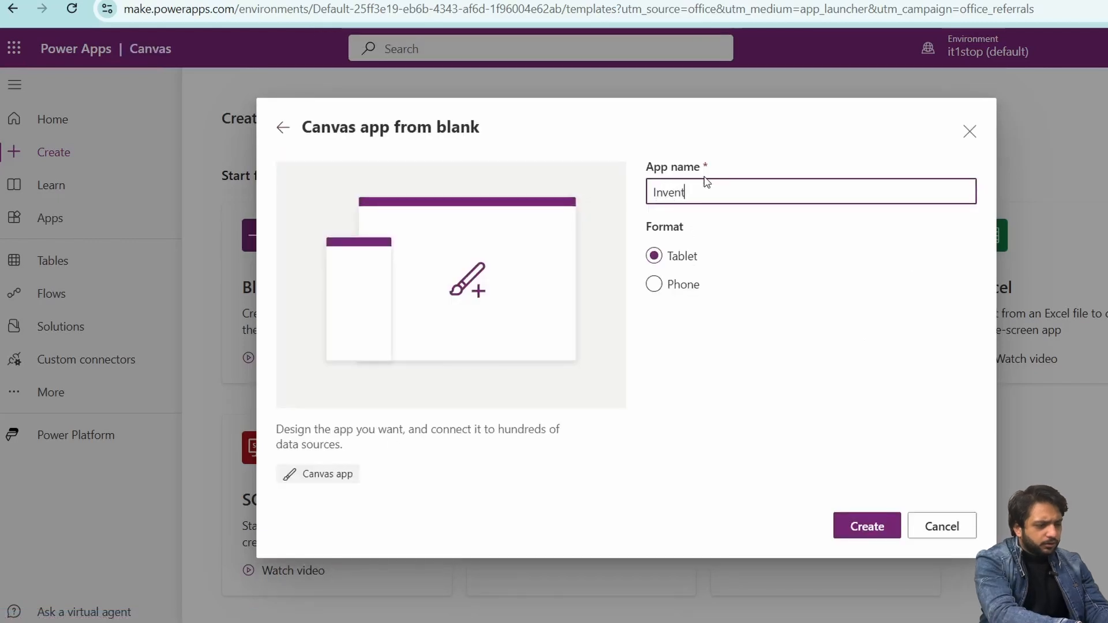
key(BackSpace)
text(pp)
click(866, 526)
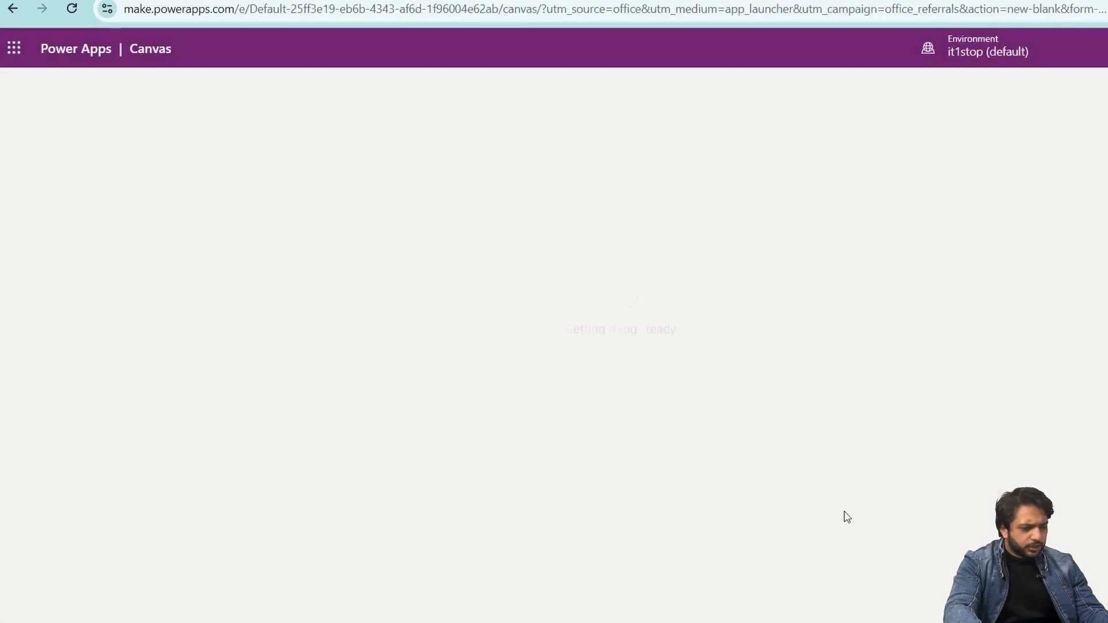
Rename the screen to Dashboard and place a full-width rectangle, about 76 high, along its top edge as a header
text(Dashboard)
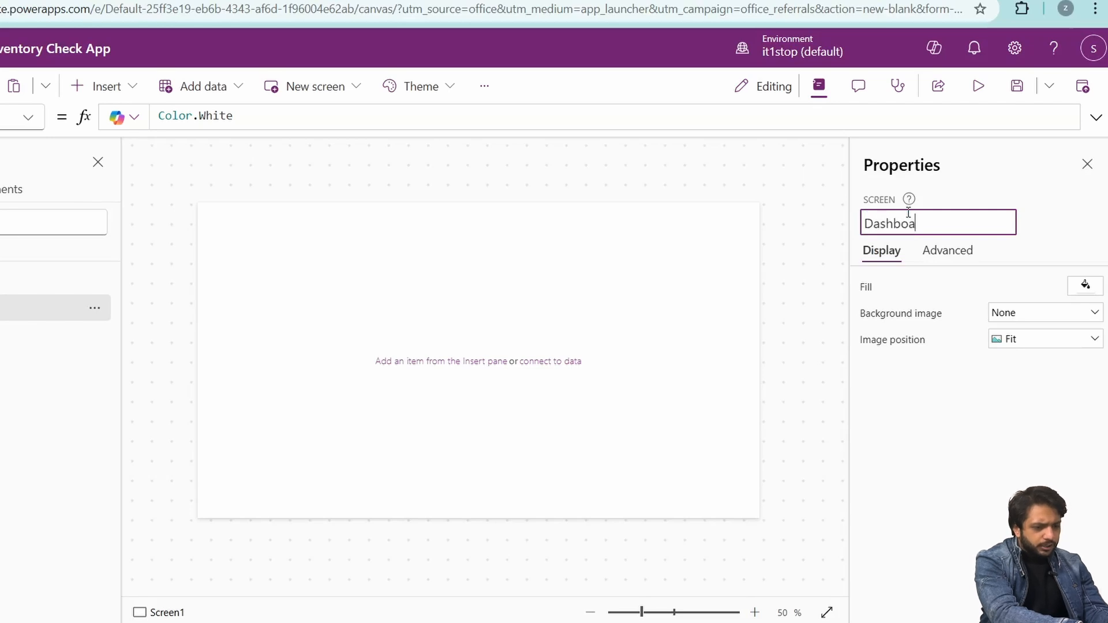
click(133, 381)
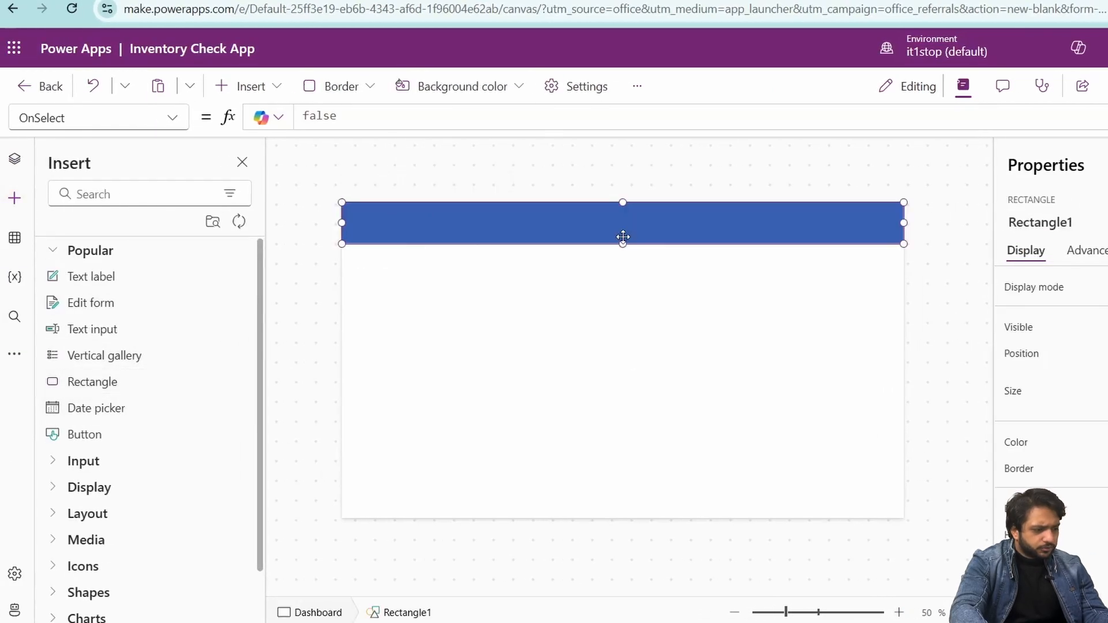
drag(623, 243, 624, 233)
click(589, 307)
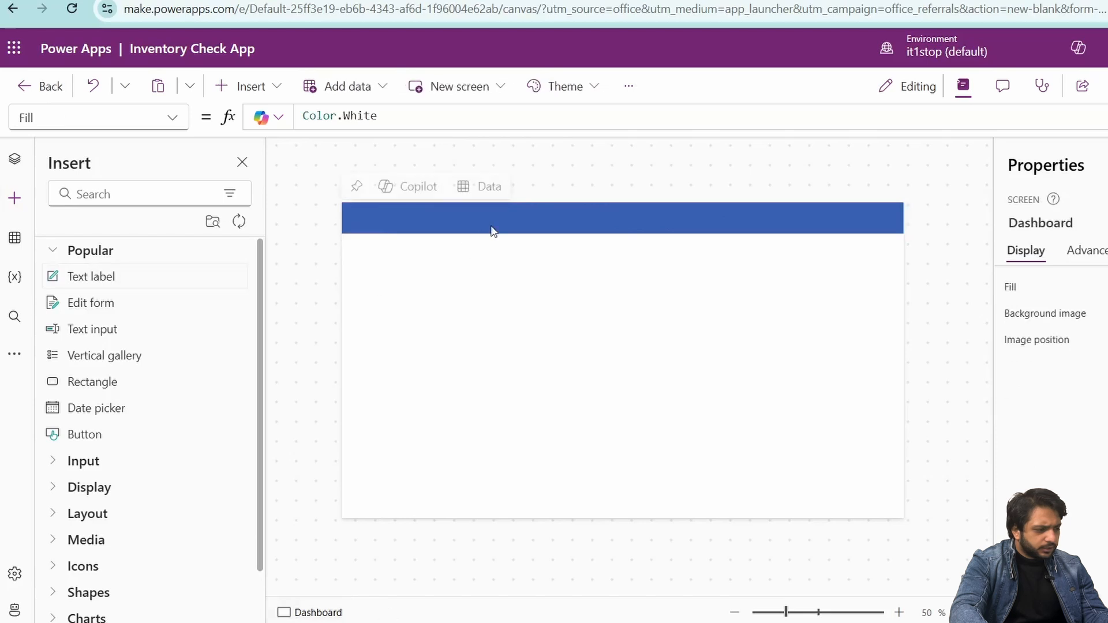
Insert a text label near the middle of the header bar and set its text to Inventory
click(91, 277)
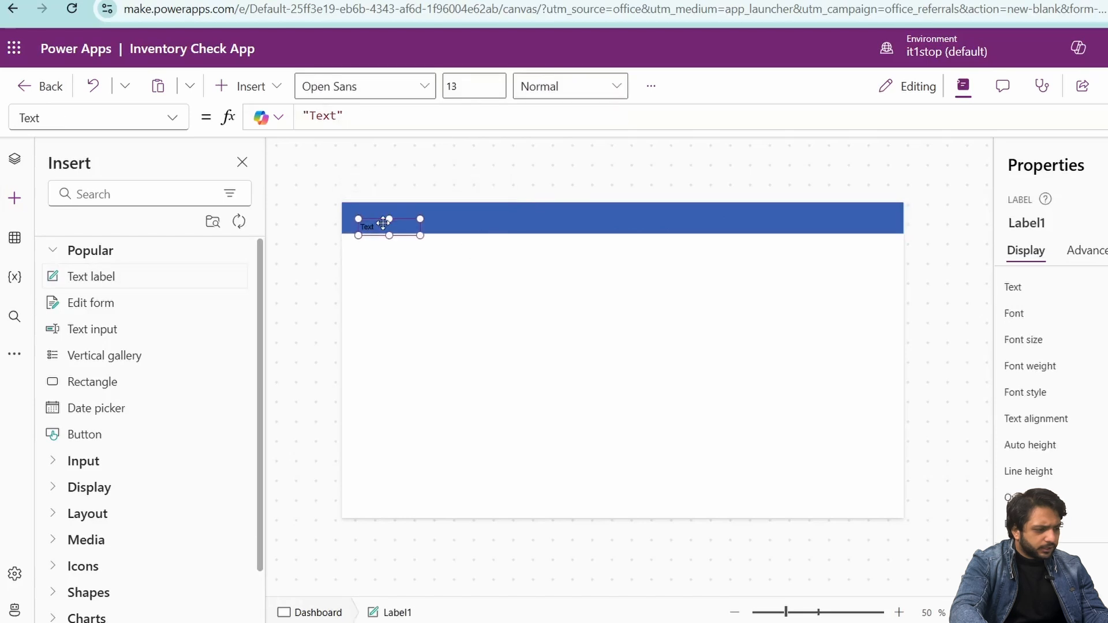
drag(380, 226, 586, 225)
double_click(1107, 287)
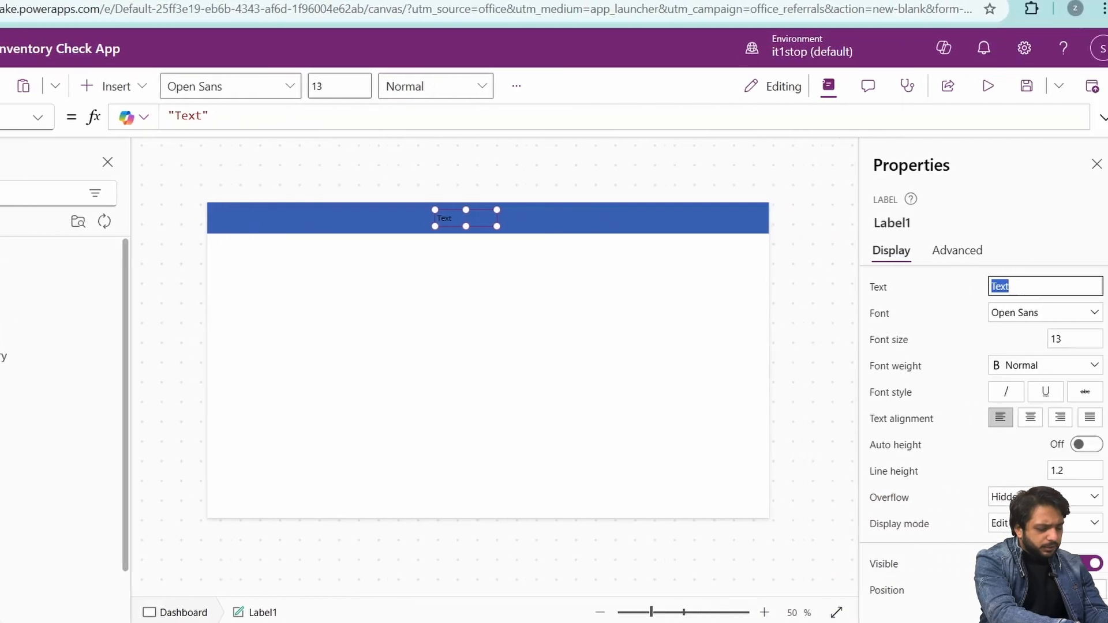
text(Inventory)
Format the Inventory label with font size 21, bold weight and white text color
click(1001, 373)
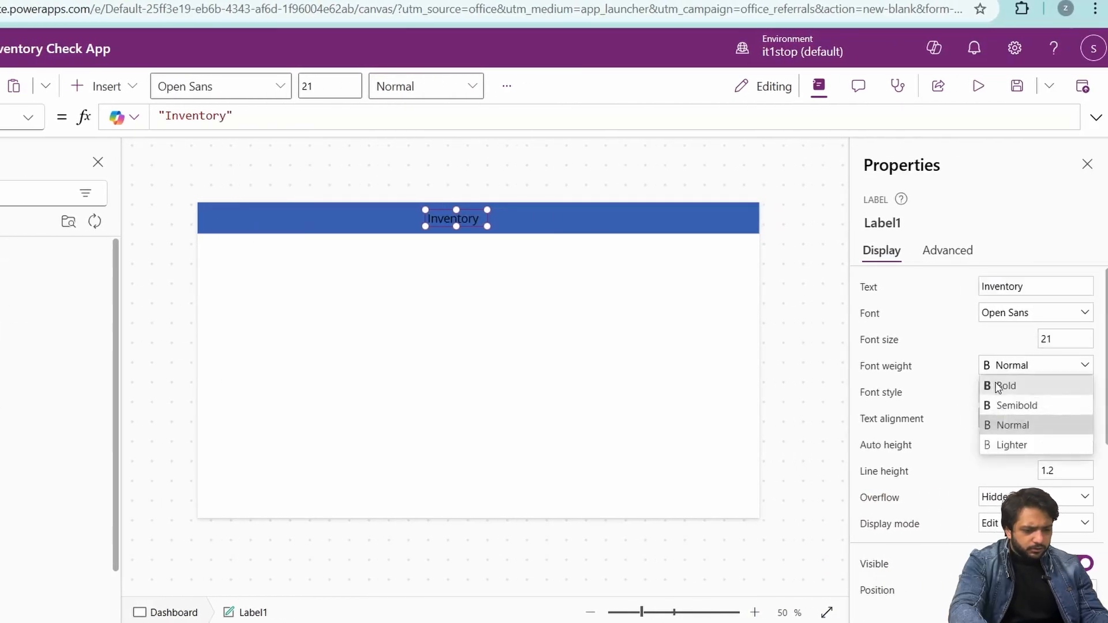
click(1007, 383)
scroll(1007, 393, down, 5)
click(1035, 388)
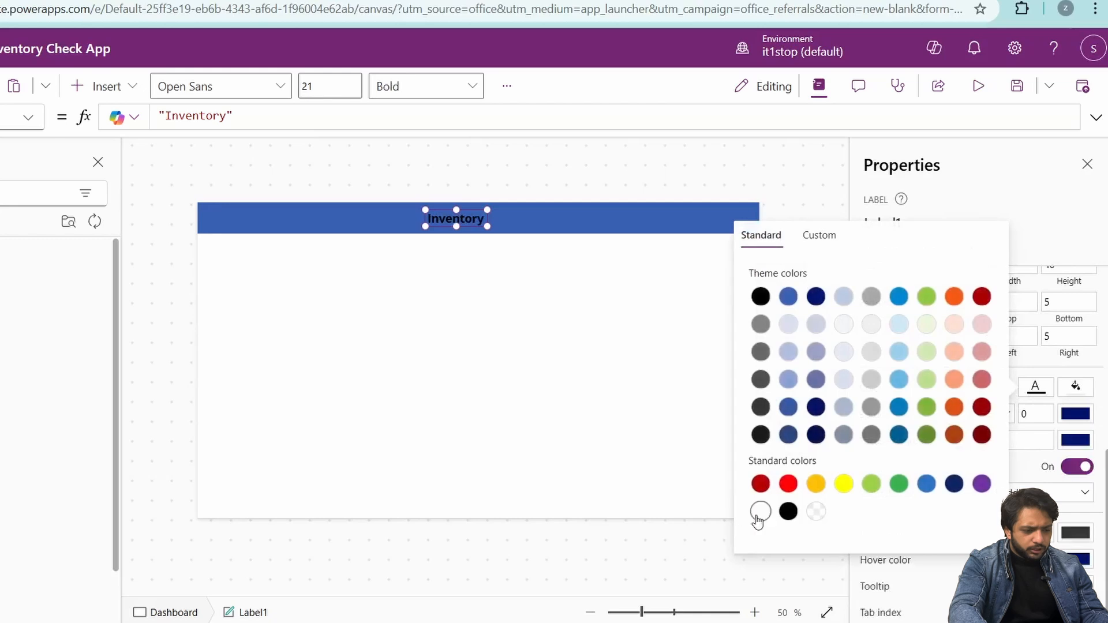
Copy the header rectangle and paste the duplicate lower on the Dashboard screen, at about Y 240
right_click(304, 226)
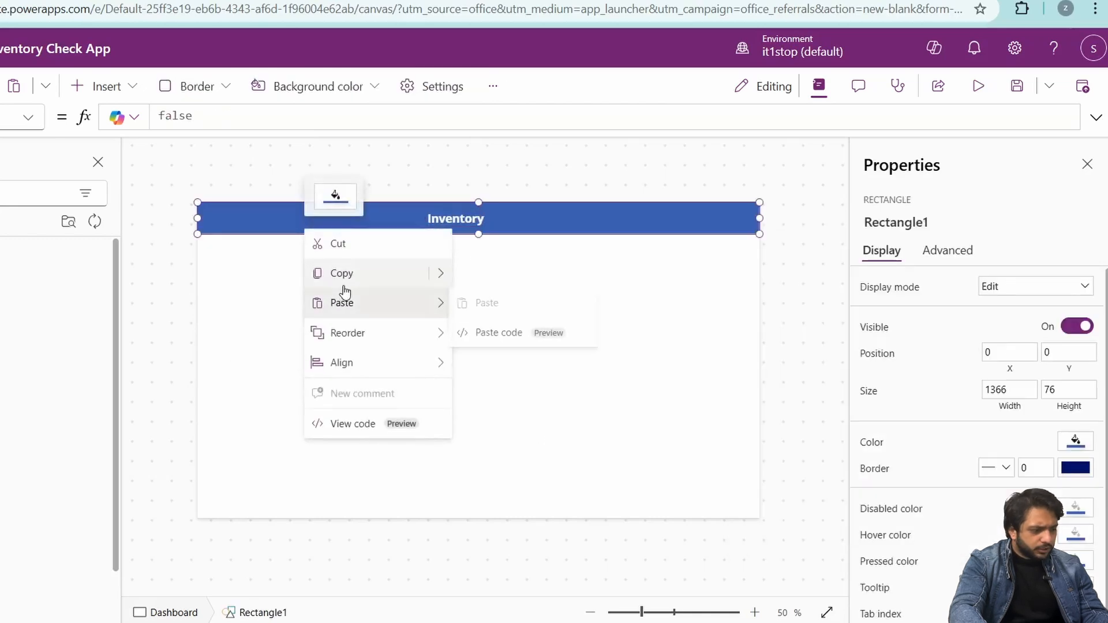
click(342, 282)
click(317, 309)
key(ctrl+v)
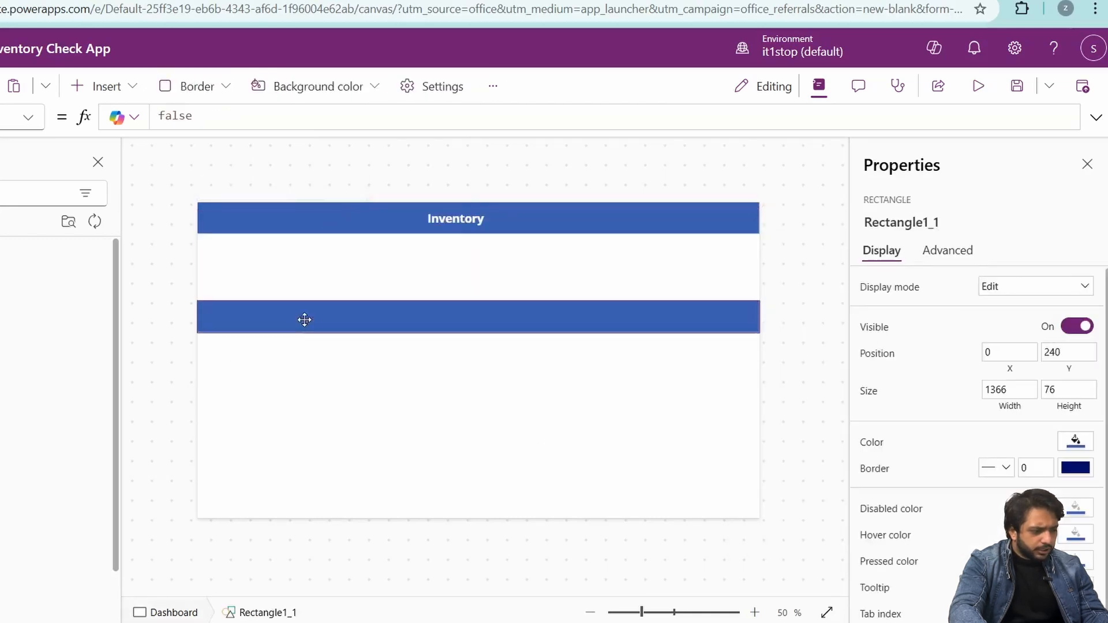
Move the duplicated header bar up to about Y 189 on the Dashboard screen
drag(304, 319, 311, 295)
click(406, 396)
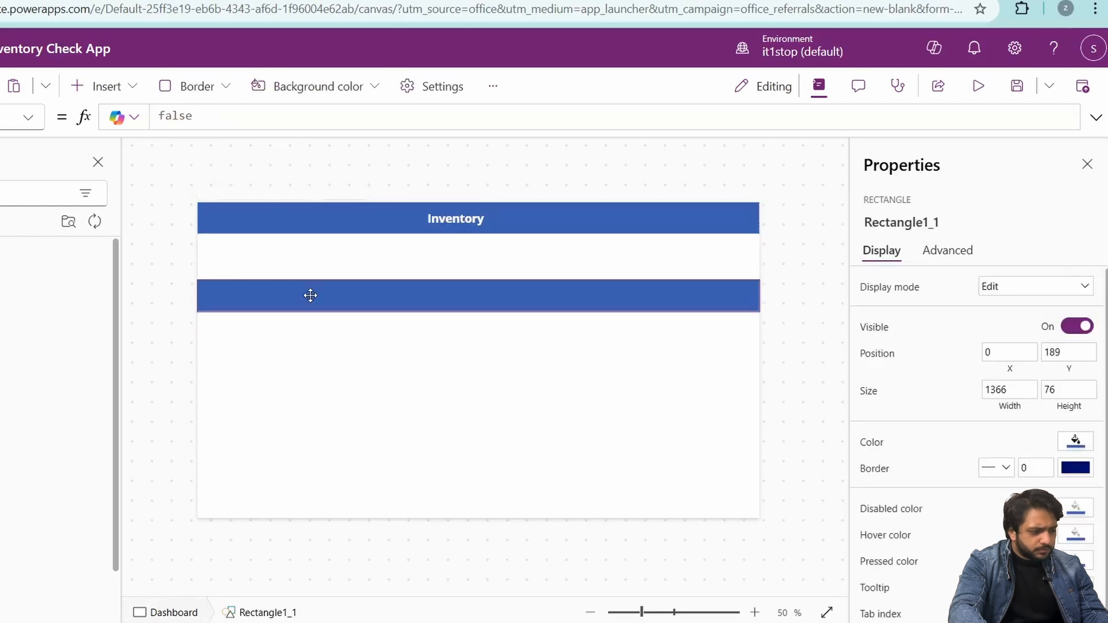
click(329, 334)
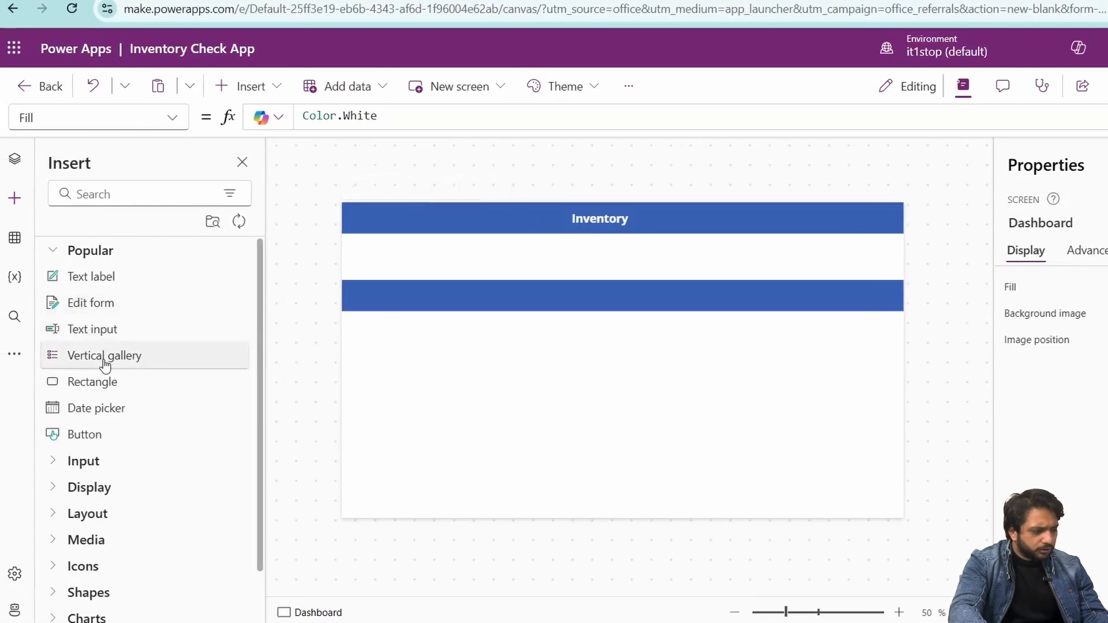
Insert a vertical gallery on the Dashboard and connect it to the SharePoint list Inventory
click(104, 357)
text(share)
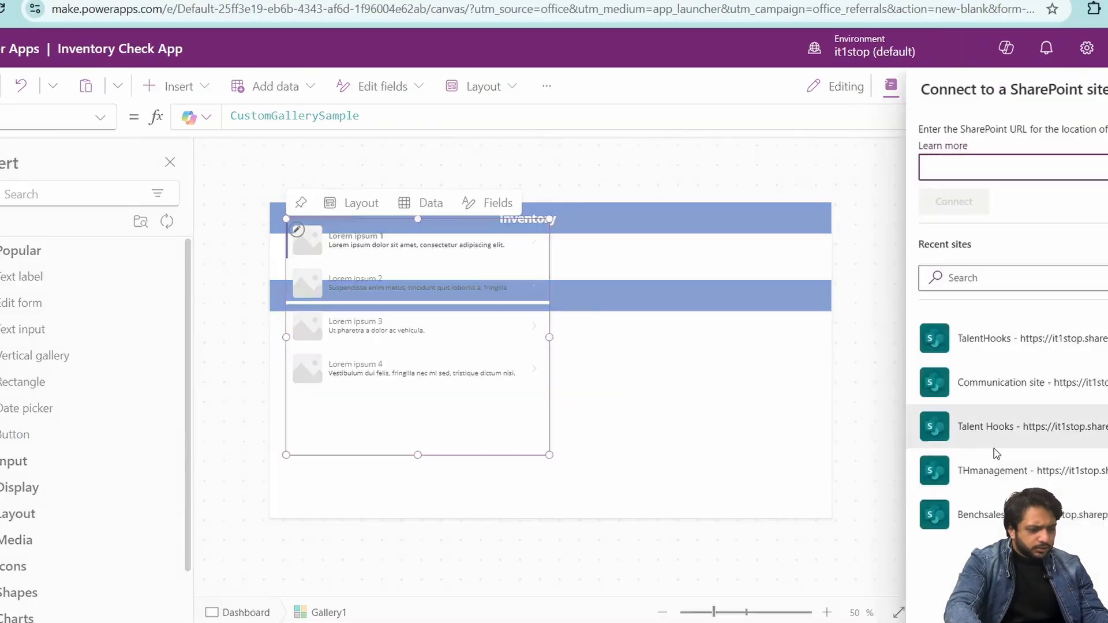
click(884, 200)
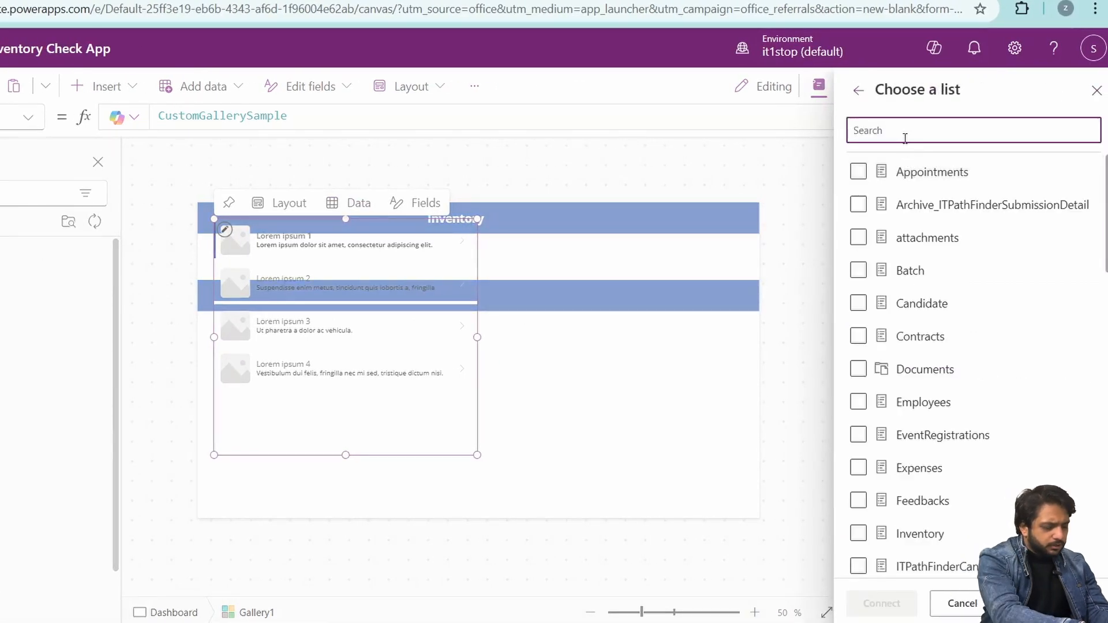
text(inv)
click(858, 170)
click(881, 603)
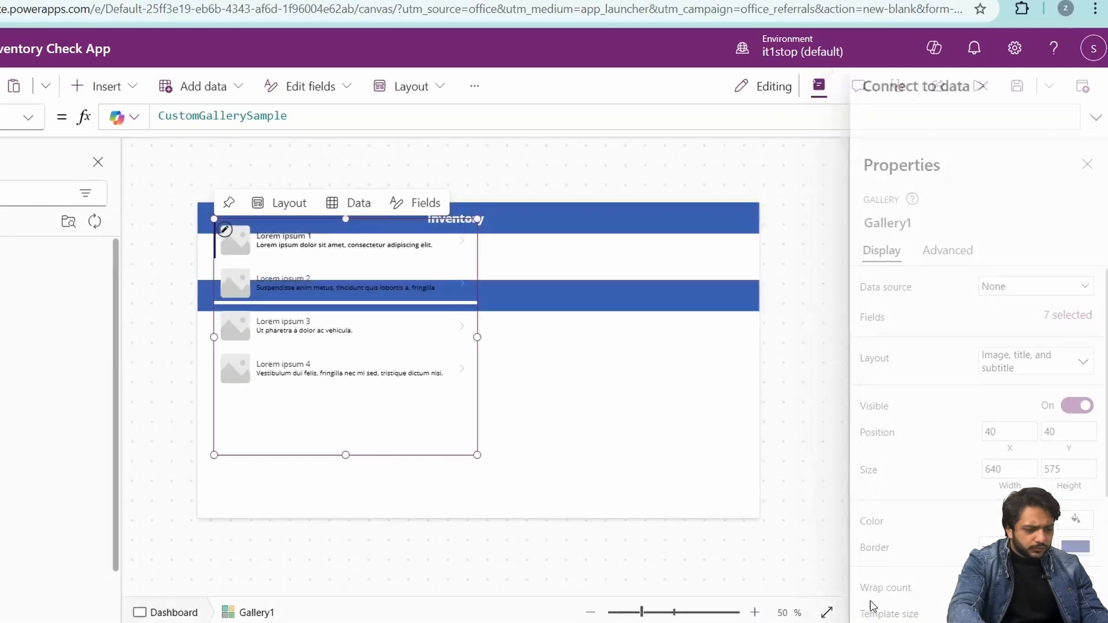
Fit the gallery to the full-width area below the second bar, about 1366 by 503, and switch it to the Title layout
drag(217, 327, 341, 333)
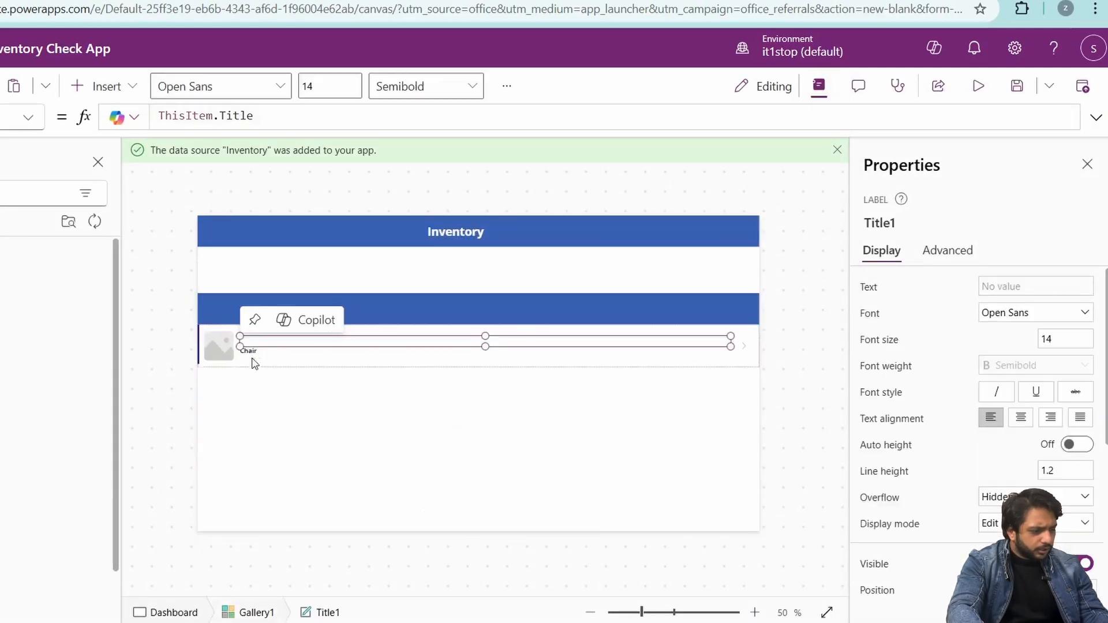
click(254, 375)
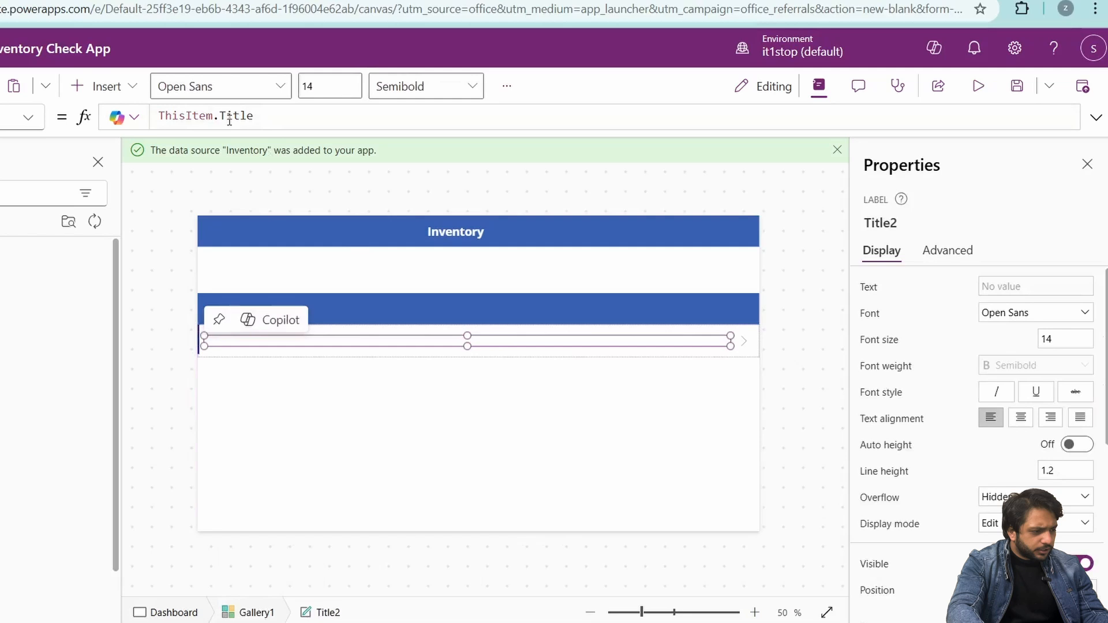
Bind the gallery's title label to ThisItem.ProductName and set its font size to 18
double_click(229, 118)
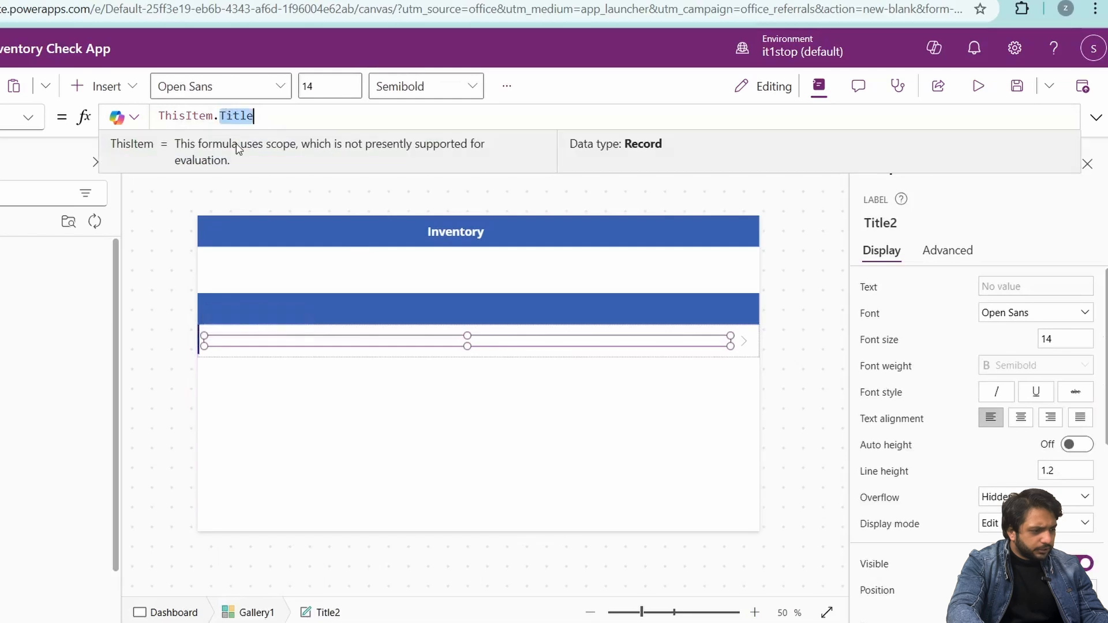
text(ProductName)
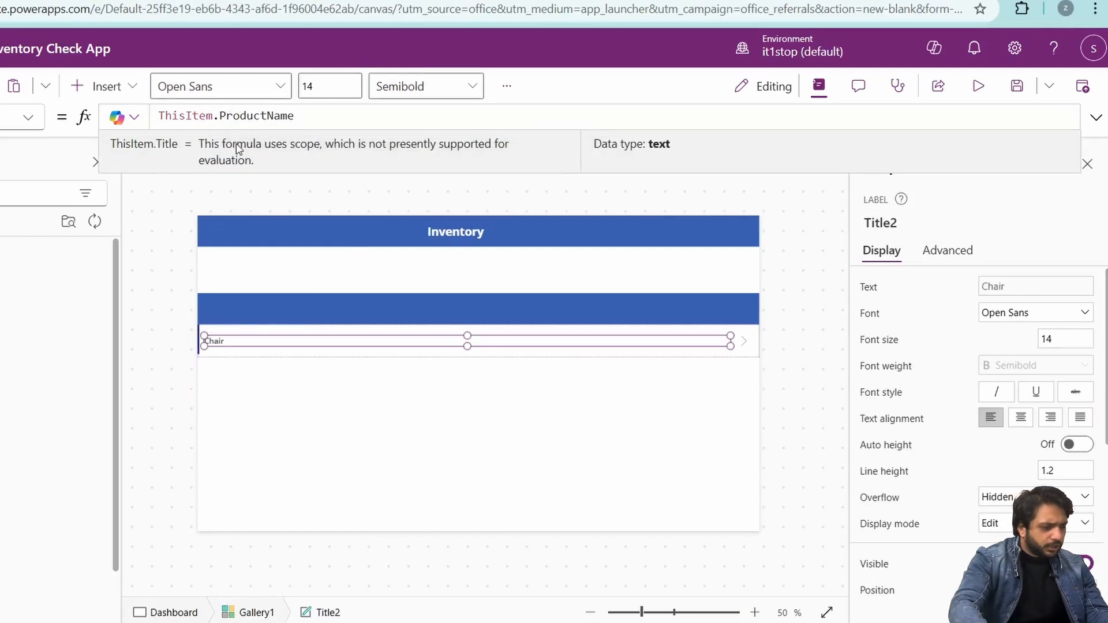
click(1048, 339)
text(18)
key(Return)
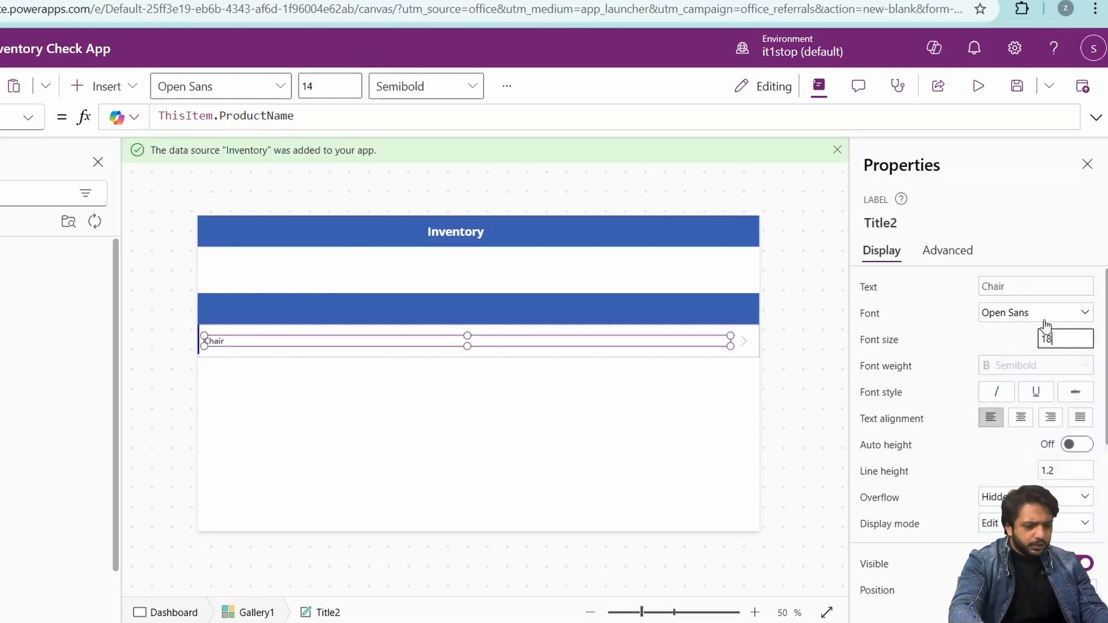
Narrow the gallery's product name label to about 150 wide and paste four copies spaced across the same row
scroll(947, 423, down, 5)
drag(731, 340, 276, 342)
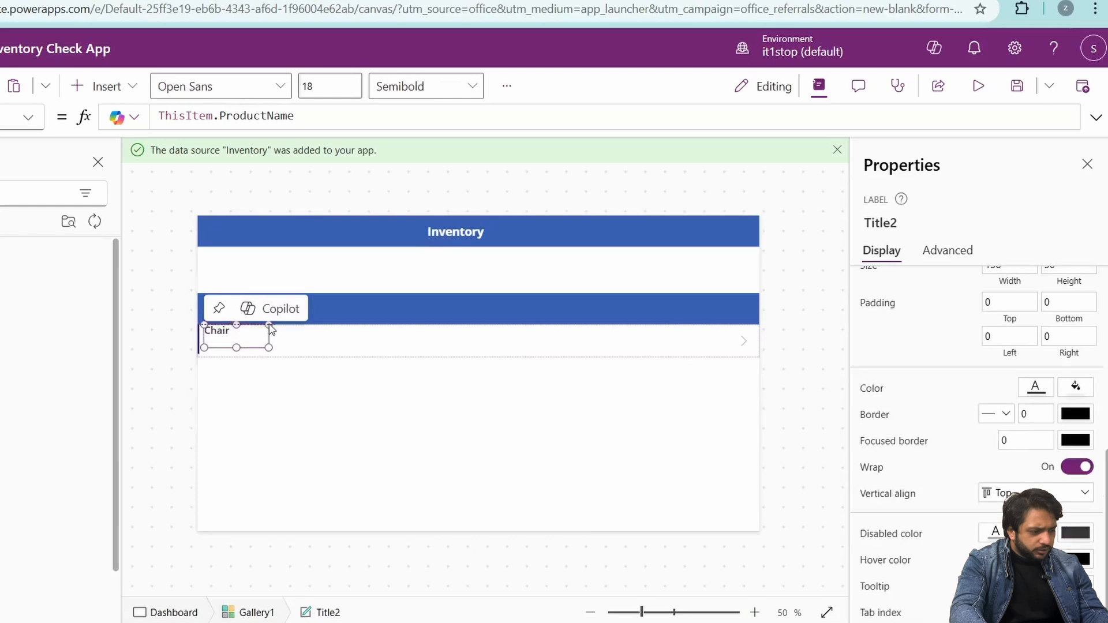
click(355, 336)
key(ctrl+v)
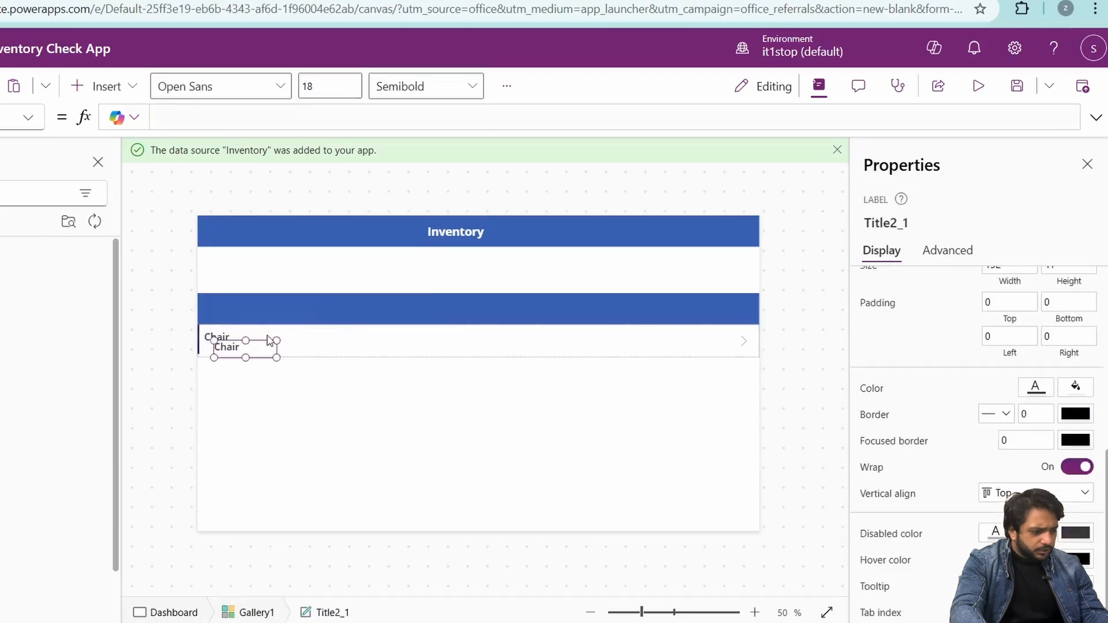
drag(270, 344, 345, 334)
key(ctrl+v)
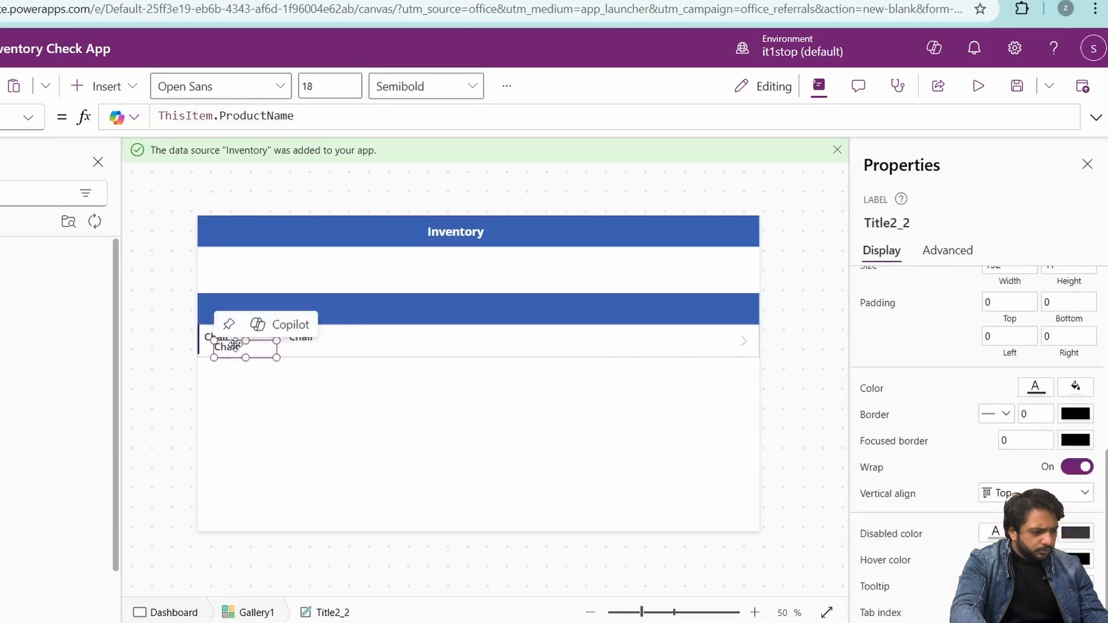
drag(236, 345, 516, 338)
key(ctrl+v)
key(ctrl+v)
drag(239, 348, 653, 339)
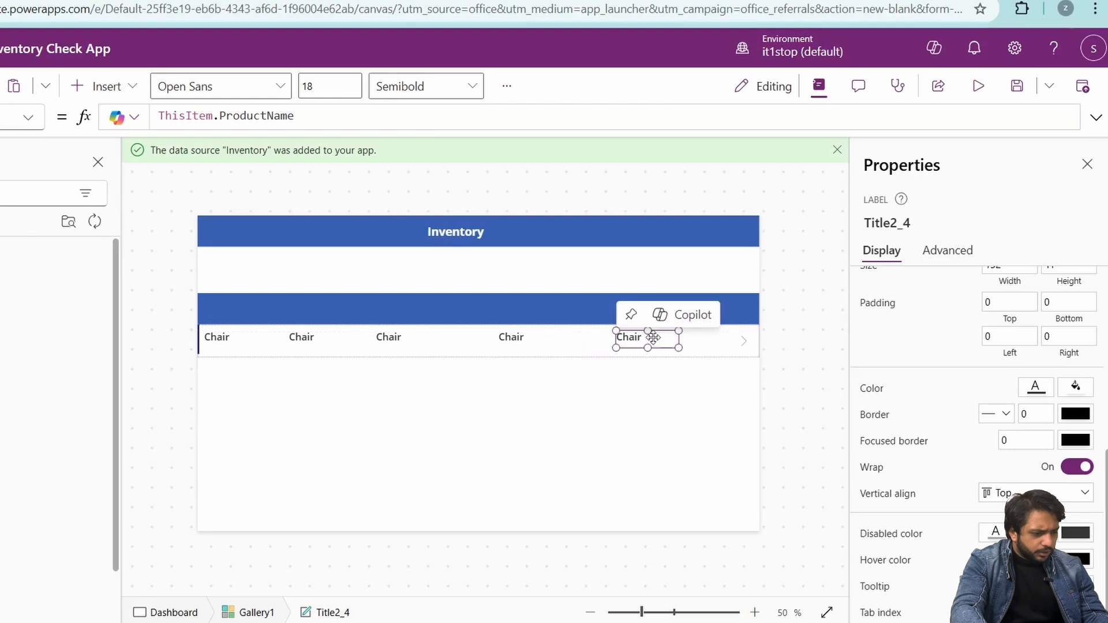
click(389, 340)
drag(388, 336, 406, 337)
Bind the second label in the gallery row to ThisItem.SupplierName
click(321, 340)
click(252, 126)
double_click(254, 124)
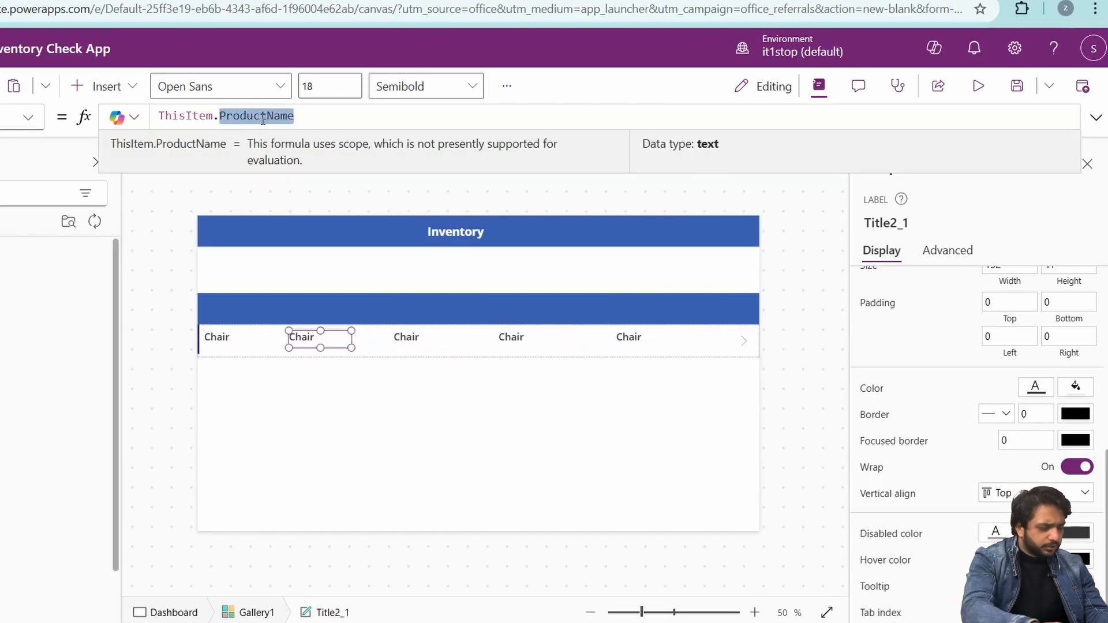
text(SupplierName)
Bind the third label in the gallery row to ThisItem.Category.Value
click(413, 339)
click(243, 123)
double_click(249, 122)
text(C)
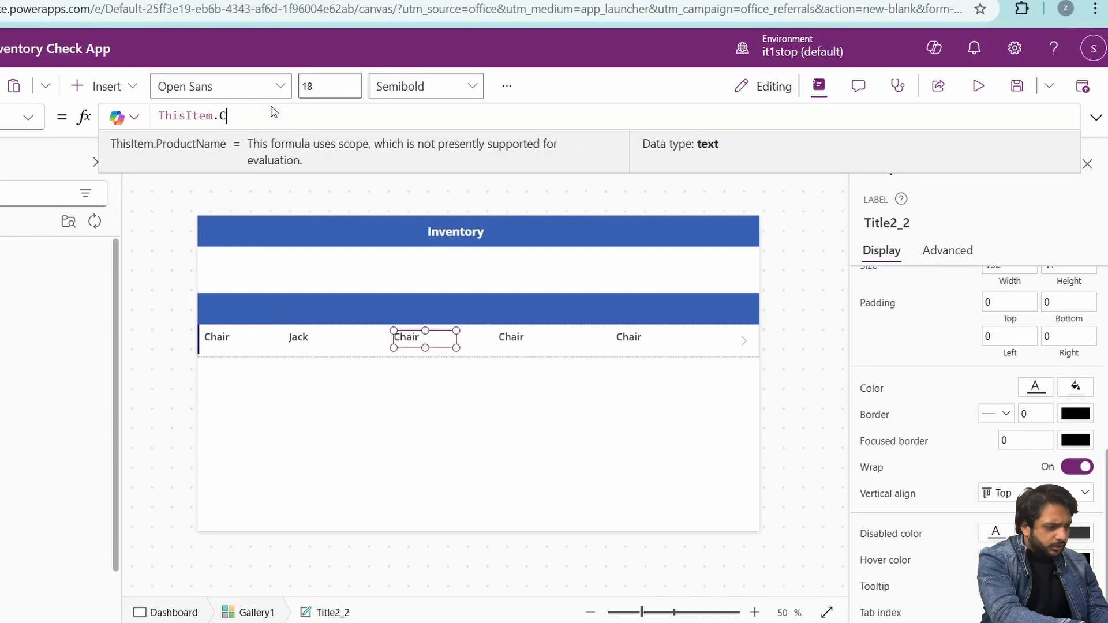
text(ategory.V)
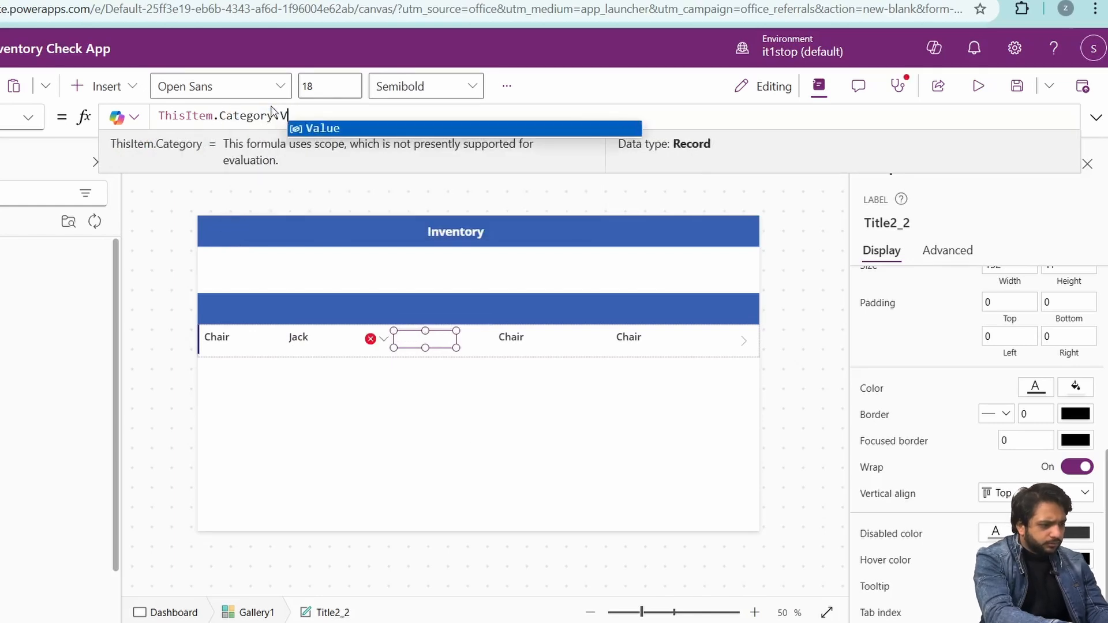
key(Tab)
Bind the fourth label in the gallery row to ThisItem.Quantity and the fifth to ThisItem.StockAlertThreshold
click(519, 337)
double_click(257, 116)
text(Qua)
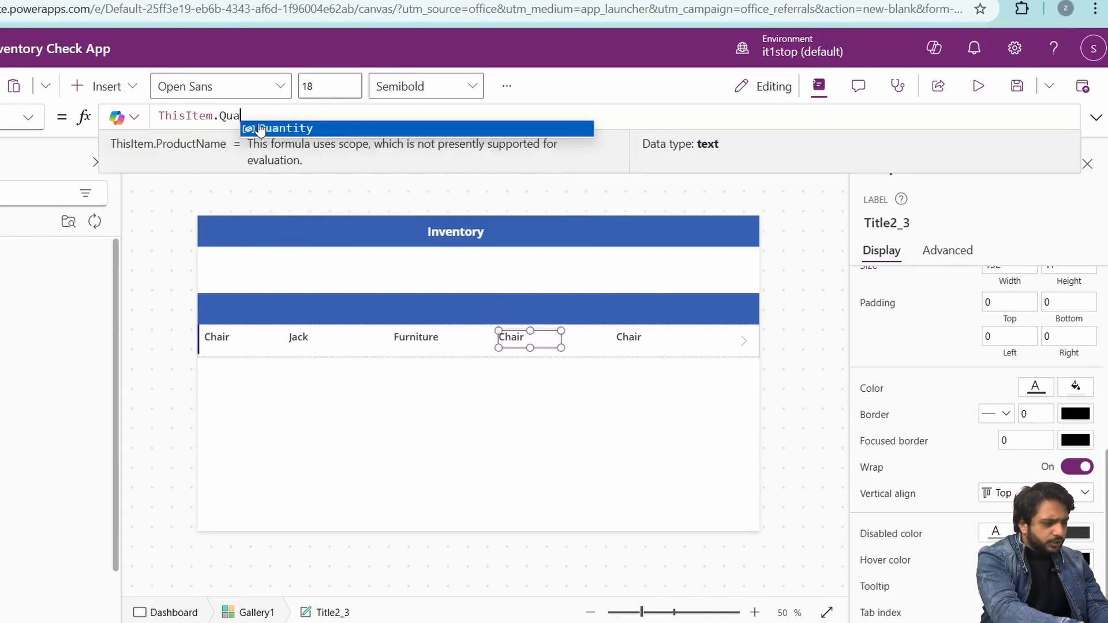
click(261, 128)
click(646, 338)
double_click(257, 116)
text(StockAlertThreshold)
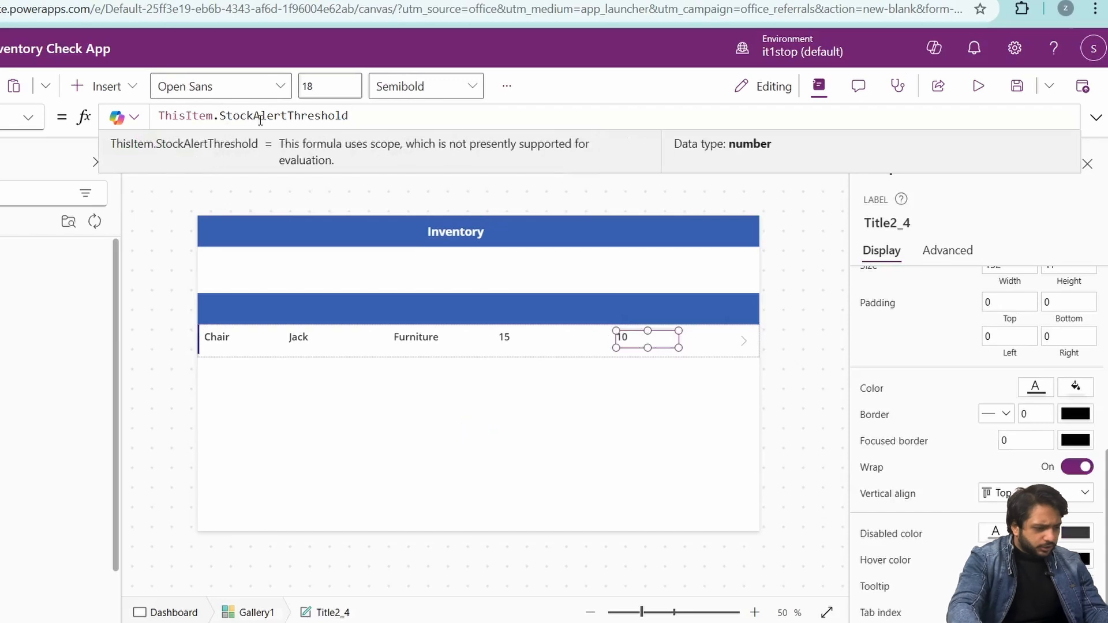
Copy the Inventory label and place the duplicate on the second bar above the product name column
click(422, 367)
click(456, 240)
click(453, 197)
click(447, 230)
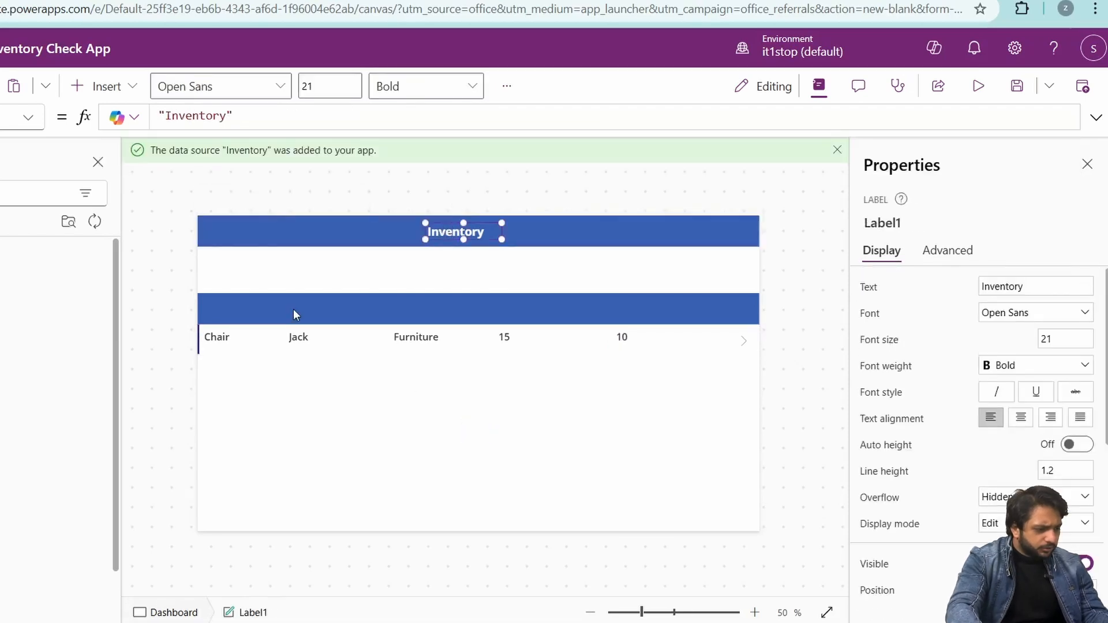
click(293, 314)
key(ctrl+v)
drag(303, 298, 238, 309)
Set the copied label on the second bar to Semibold weight and font size 18
click(999, 364)
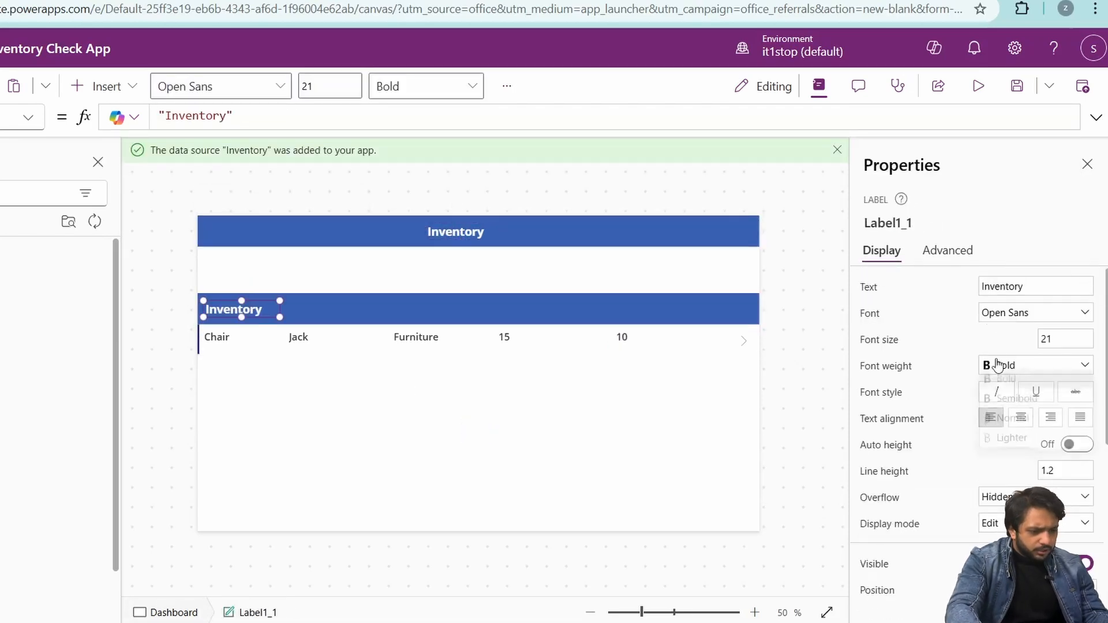
click(1016, 401)
text(18)
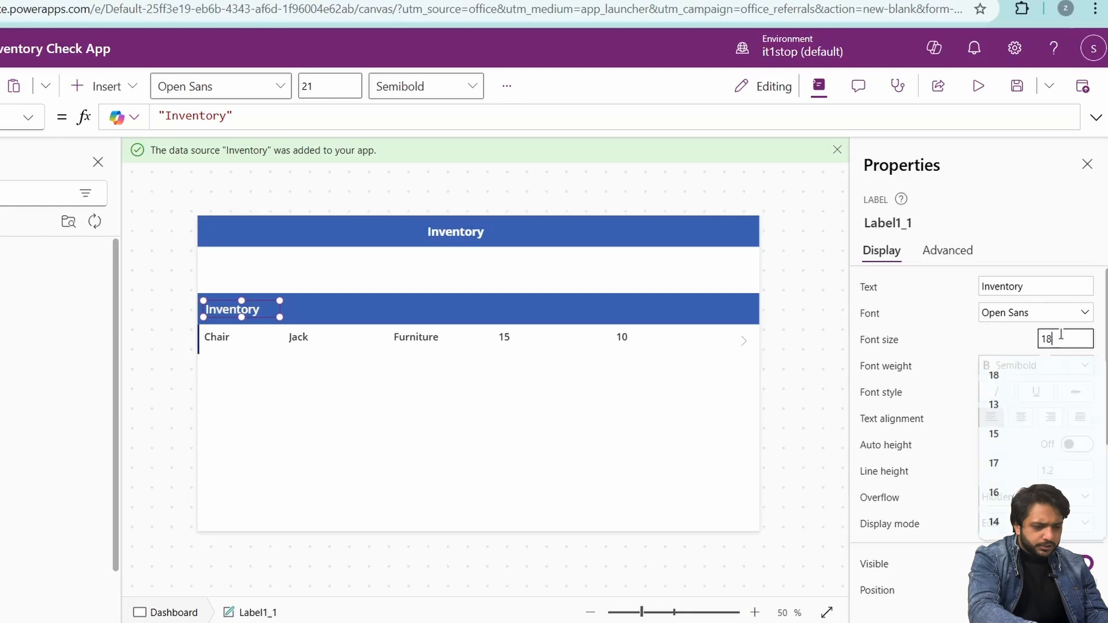
key(Return)
Change the copied label's text to Name and shrink the label to fit it
click(1016, 282)
text(Na)
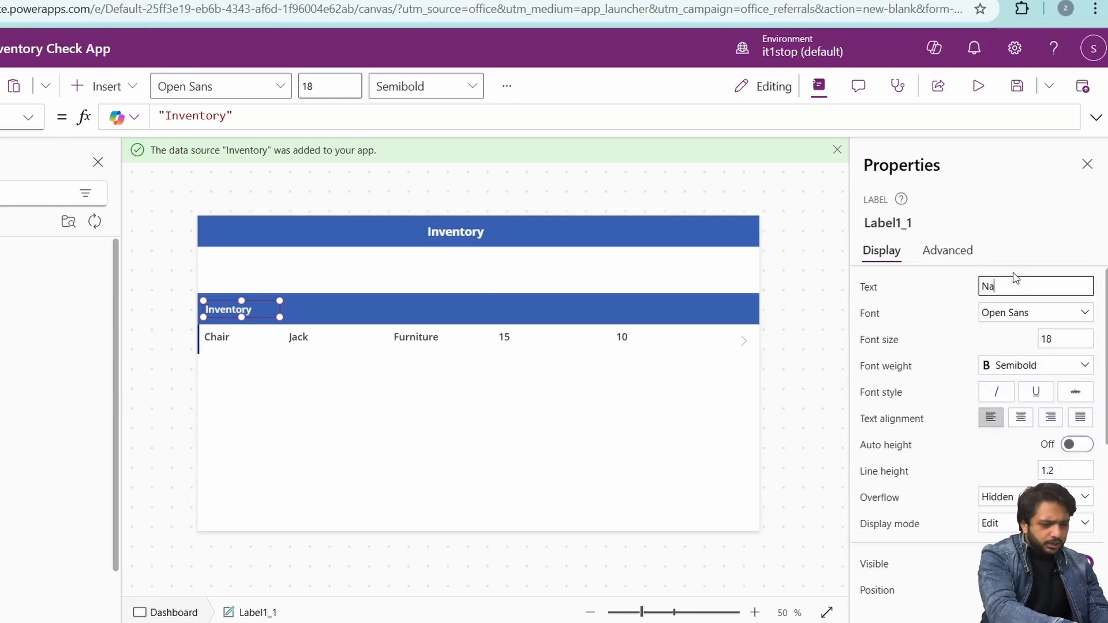
text(me)
mouse_move(279, 300)
mouse_down()
mouse_move(246, 300)
mouse_move(297, 309)
mouse_up()
Duplicate the Name label above the supplier column and set its text to Supplier
key(ctrl+c)
click(300, 314)
key(ctrl+v)
click(1009, 282)
text(Supplier)
Paste another column heading label above the category column and set its text to Category
key(ctrl+v)
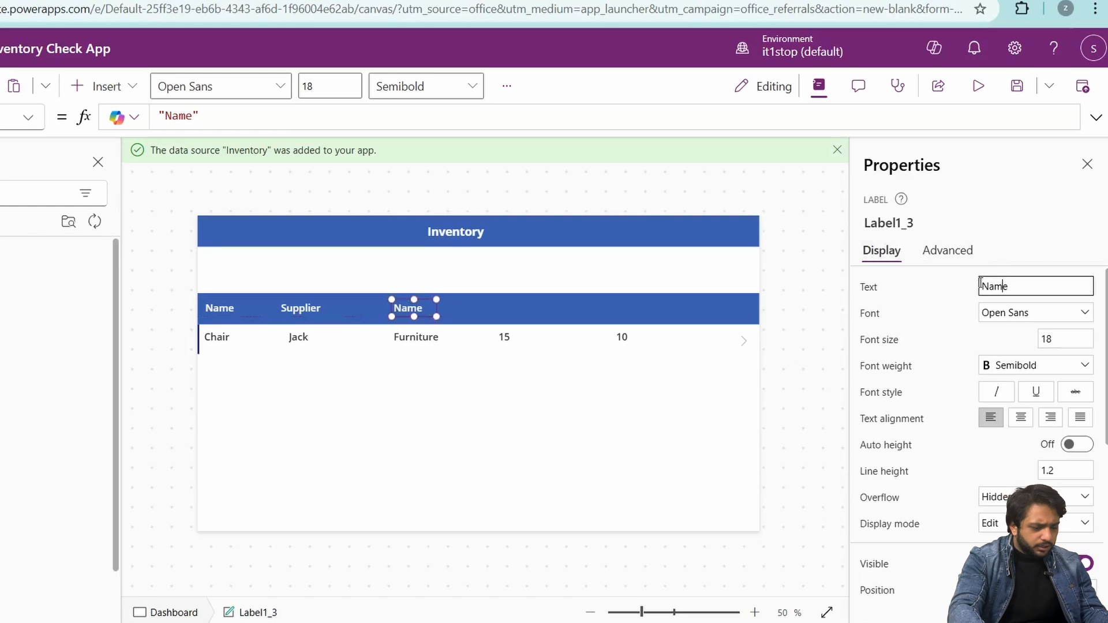
click(1005, 284)
text(Categ)
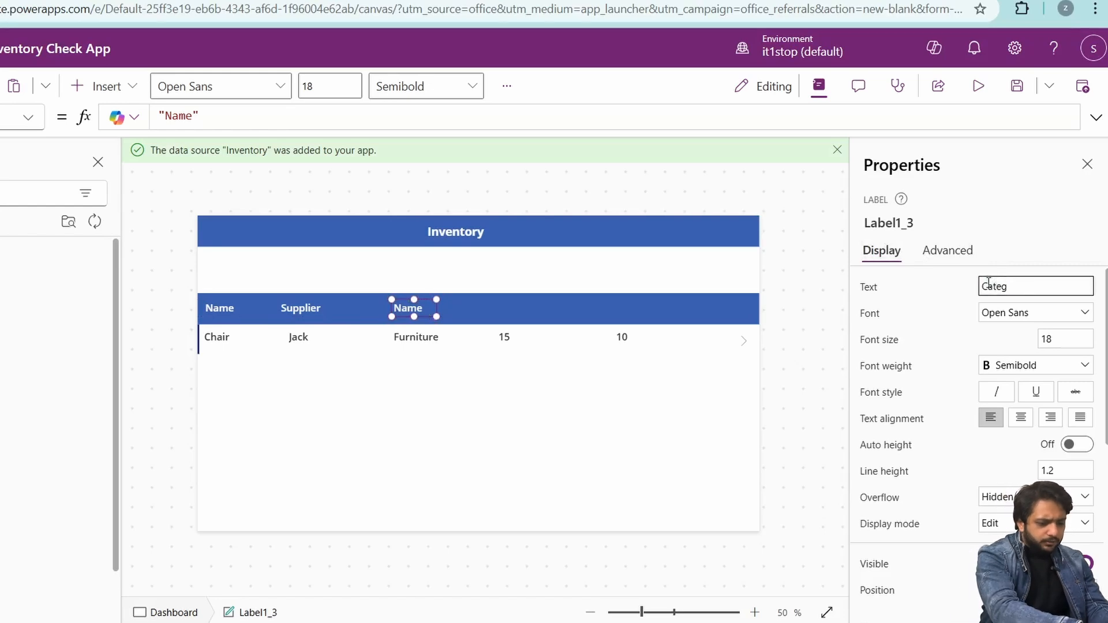
text(ory)
Paste two more heading labels above the last two columns, reading Quantity and Threshold
click(288, 322)
key(ctrl+v)
drag(246, 317, 607, 299)
click(1005, 286)
text(Quantity)
key(ctrl+v)
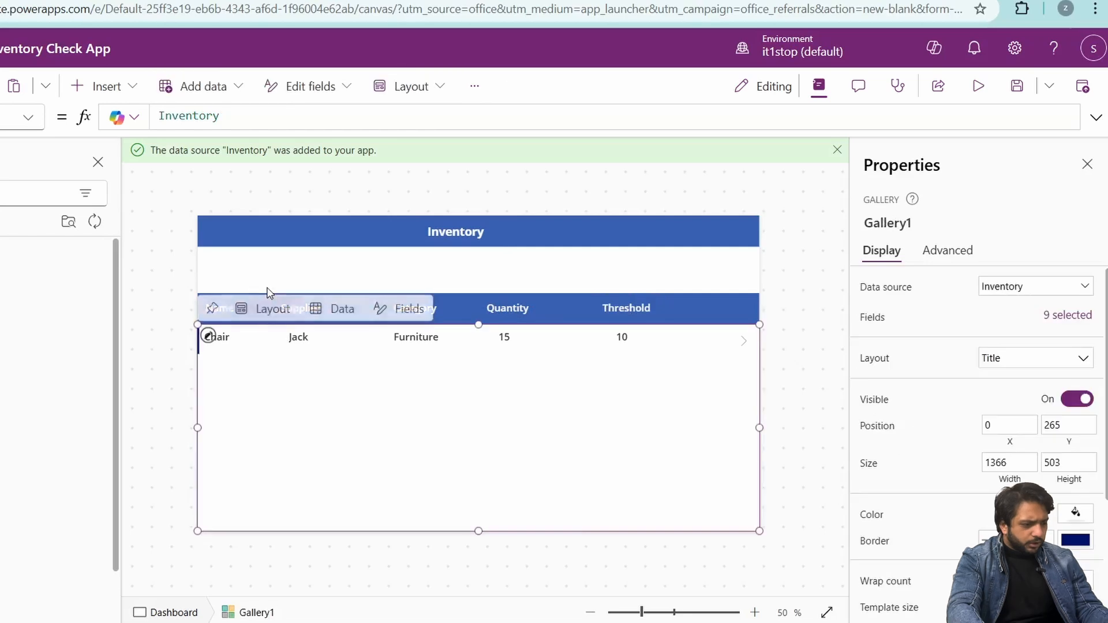
click(180, 337)
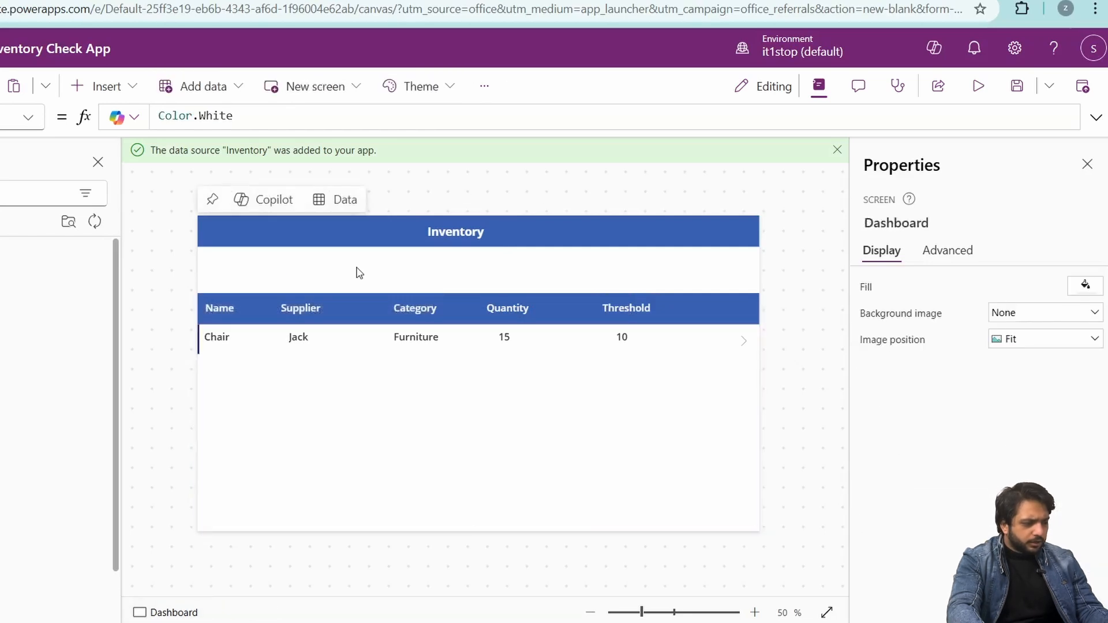
click(372, 453)
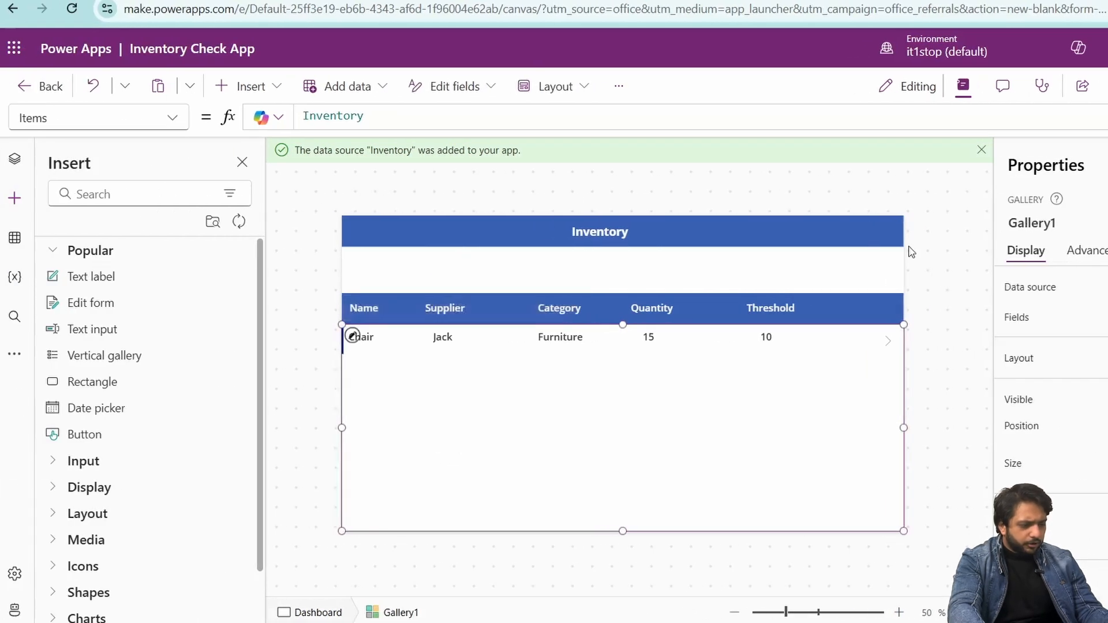
Add a new blank screen and rename it ProductDetails
click(14, 159)
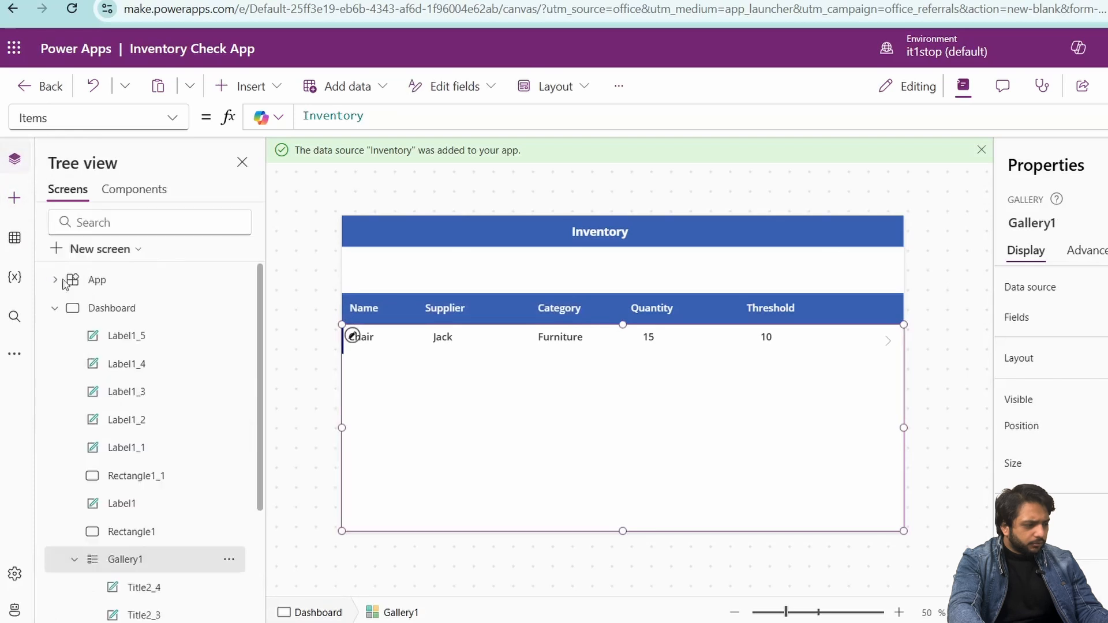
click(69, 252)
click(204, 254)
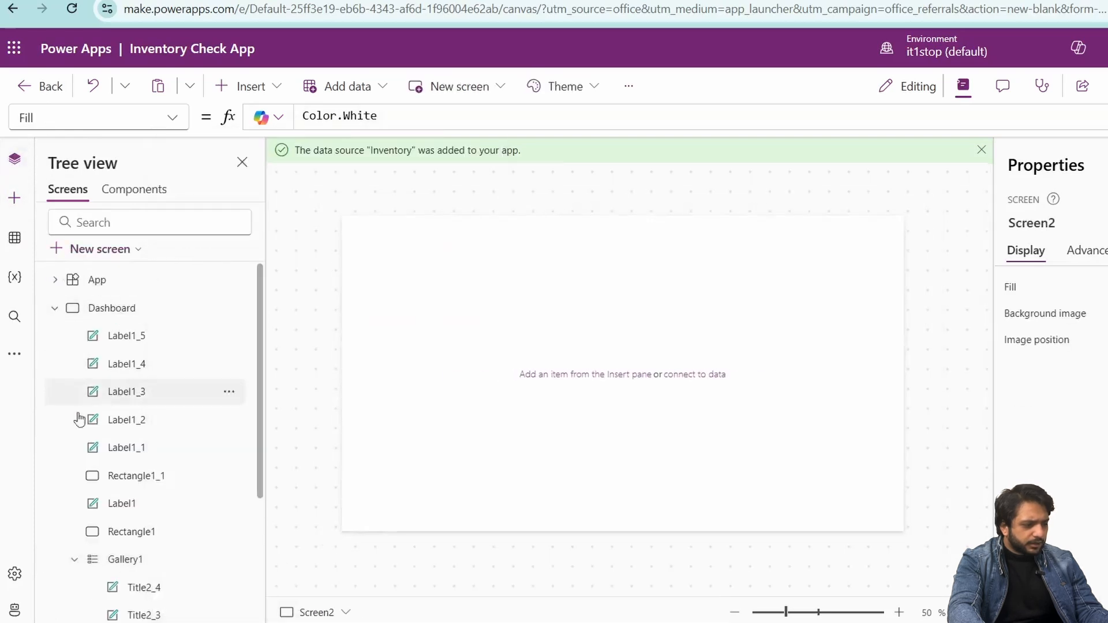
double_click(1037, 224)
text(P)
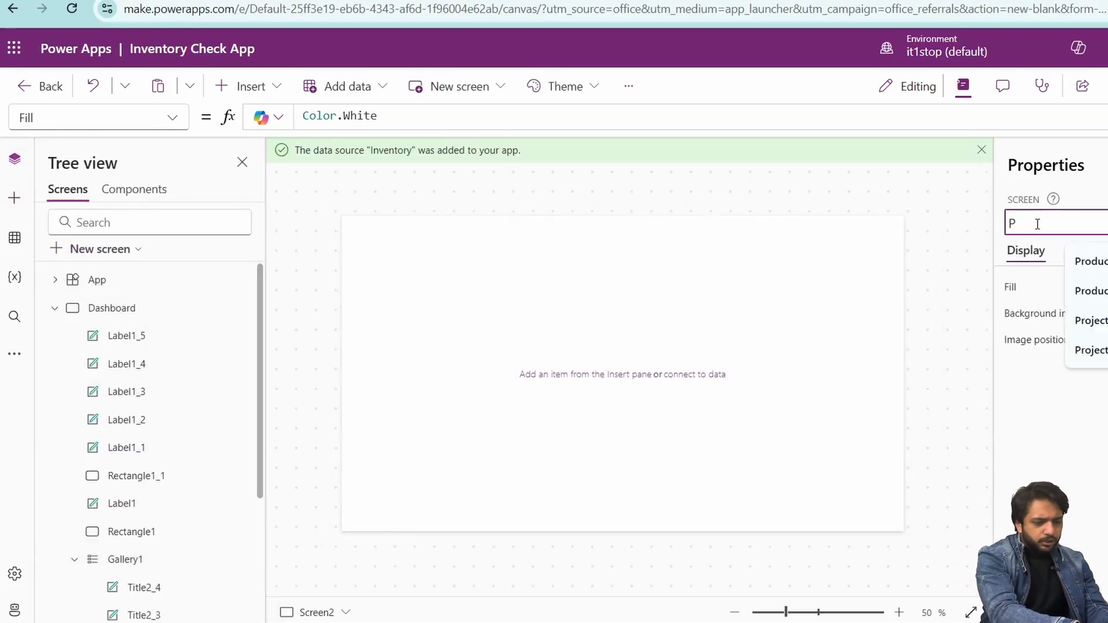
text(roductDetails)
key(Return)
Copy the top header rectangle from the Dashboard and paste it onto the ProductDetails screen
click(88, 308)
click(408, 238)
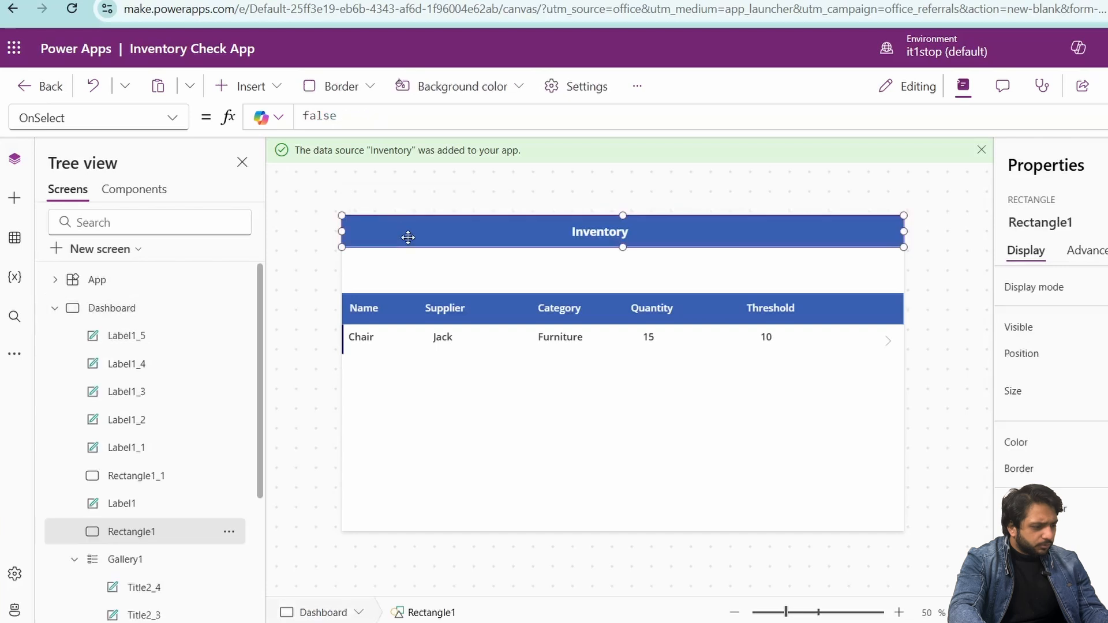
key(ctrl+c)
scroll(108, 346, down, 4)
click(117, 615)
key(ctrl+v)
scroll(91, 364, up, 4)
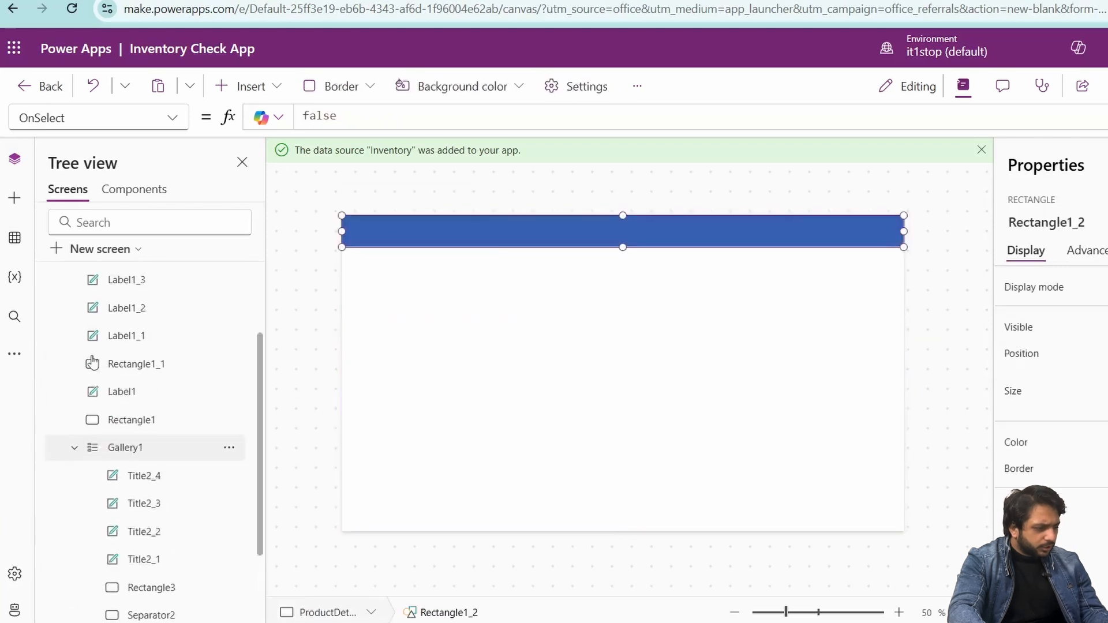
Copy the Inventory title label from the Dashboard and paste it into the ProductDetails header
click(115, 306)
click(580, 235)
key(ctrl+c)
scroll(60, 468, down, 4)
click(120, 587)
key(ctrl+v)
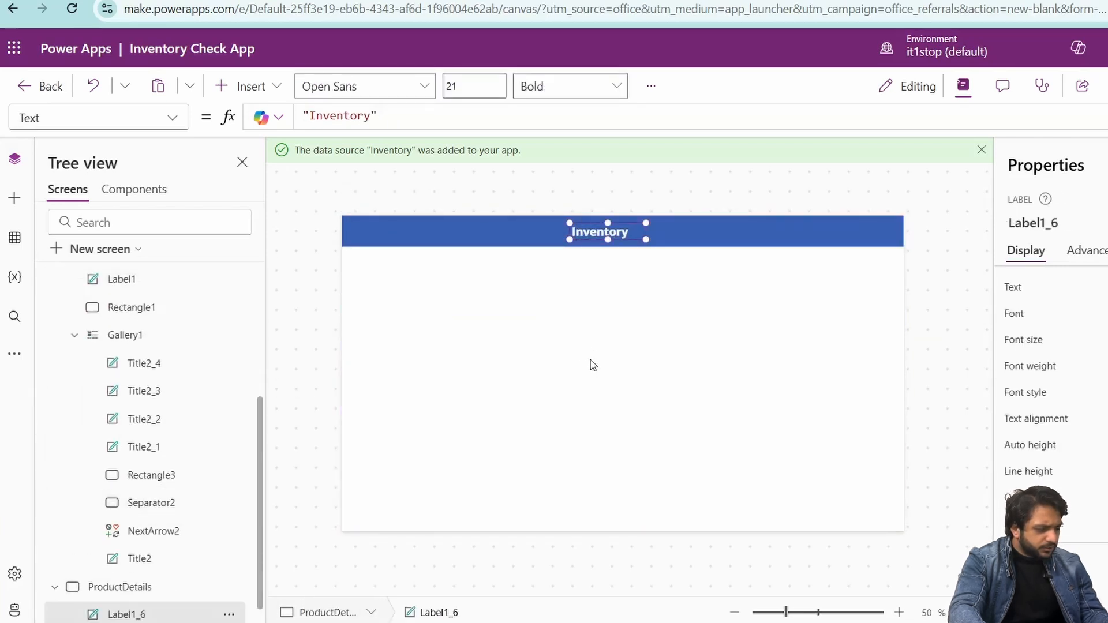
Insert an edit form bound to the Inventory data source on the ProductDetails screen and position it below the header
click(591, 363)
click(15, 199)
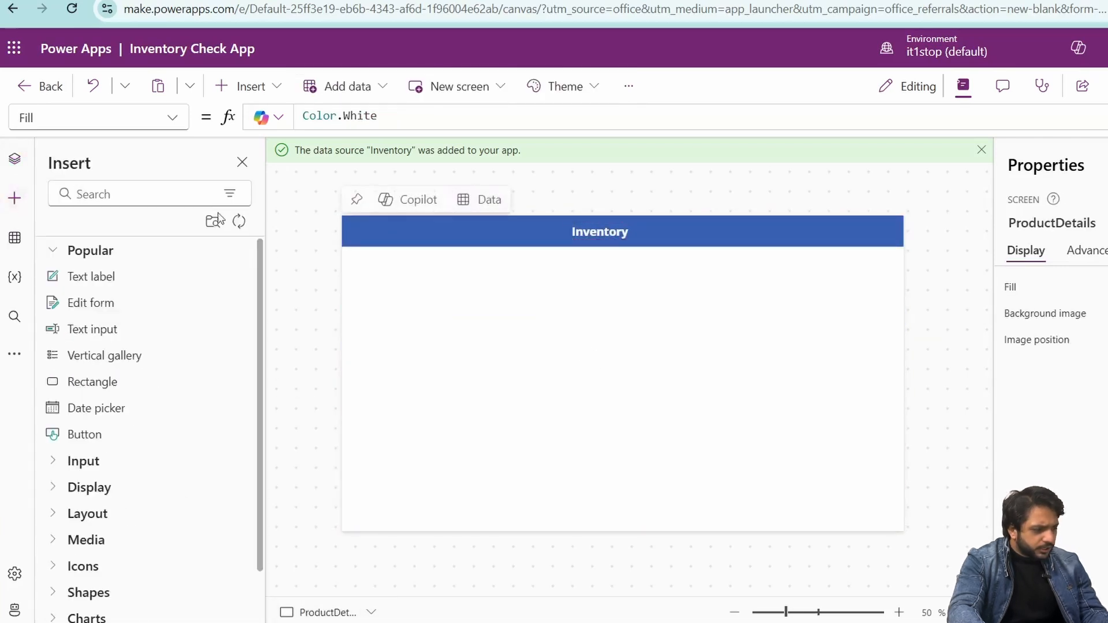
click(116, 319)
click(420, 359)
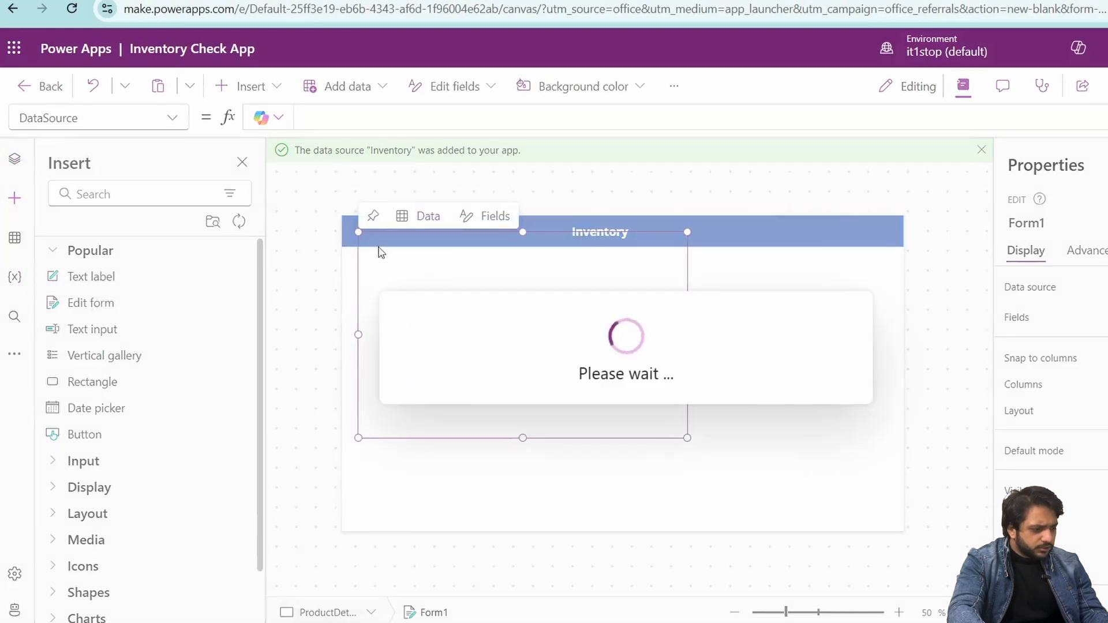
drag(358, 268, 363, 306)
Remove the Title field from the edit form
click(592, 255)
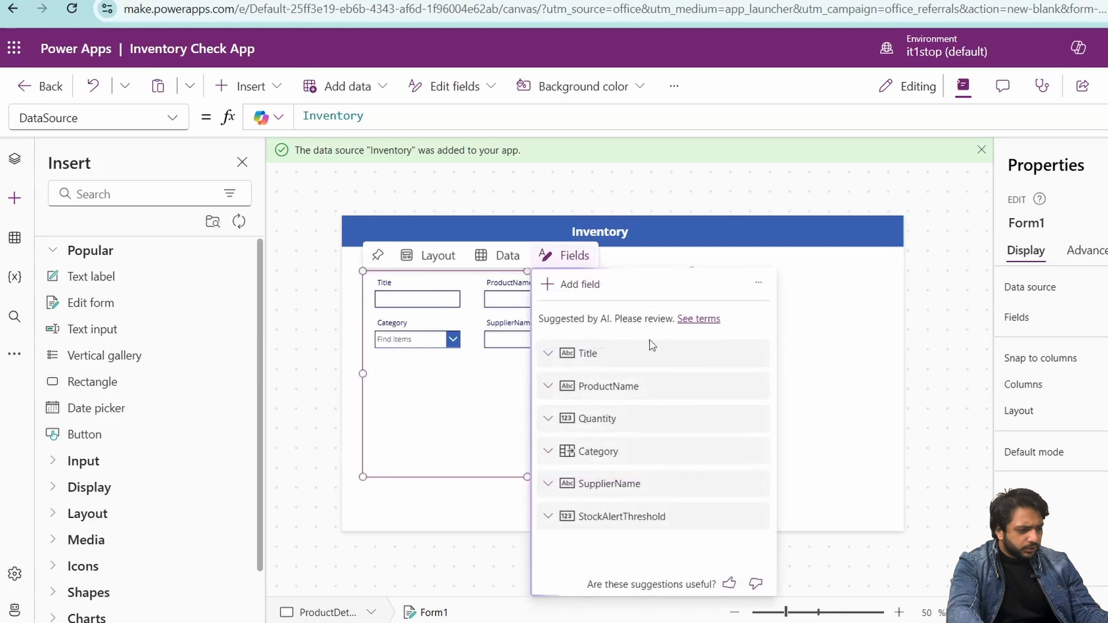
click(736, 353)
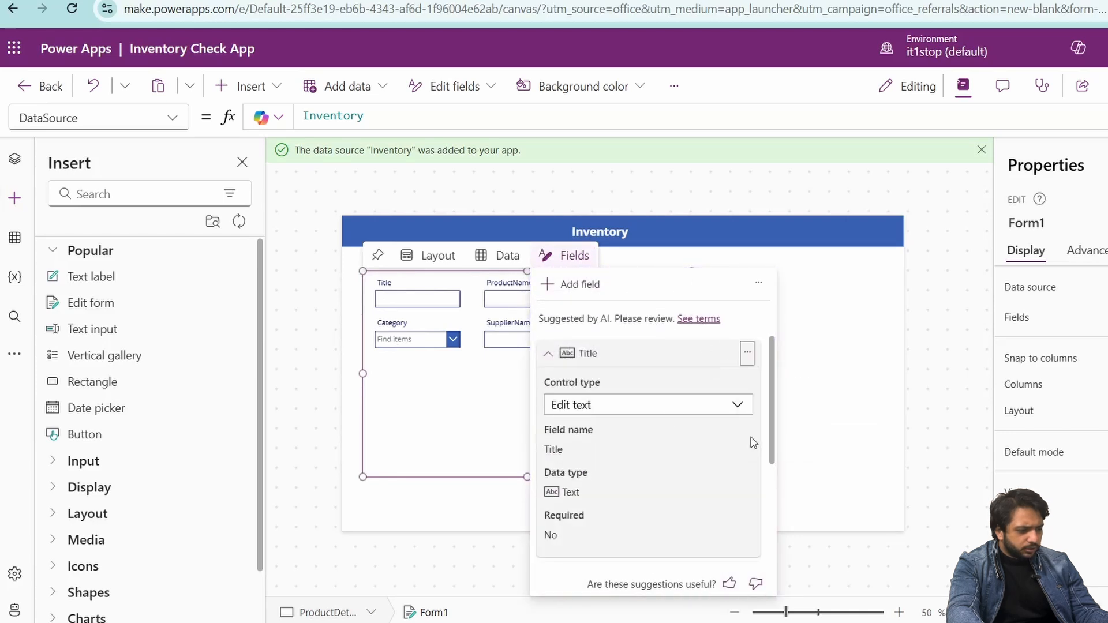
click(799, 283)
Unlock the ProductName card and set its Required property to true
click(417, 284)
click(1087, 251)
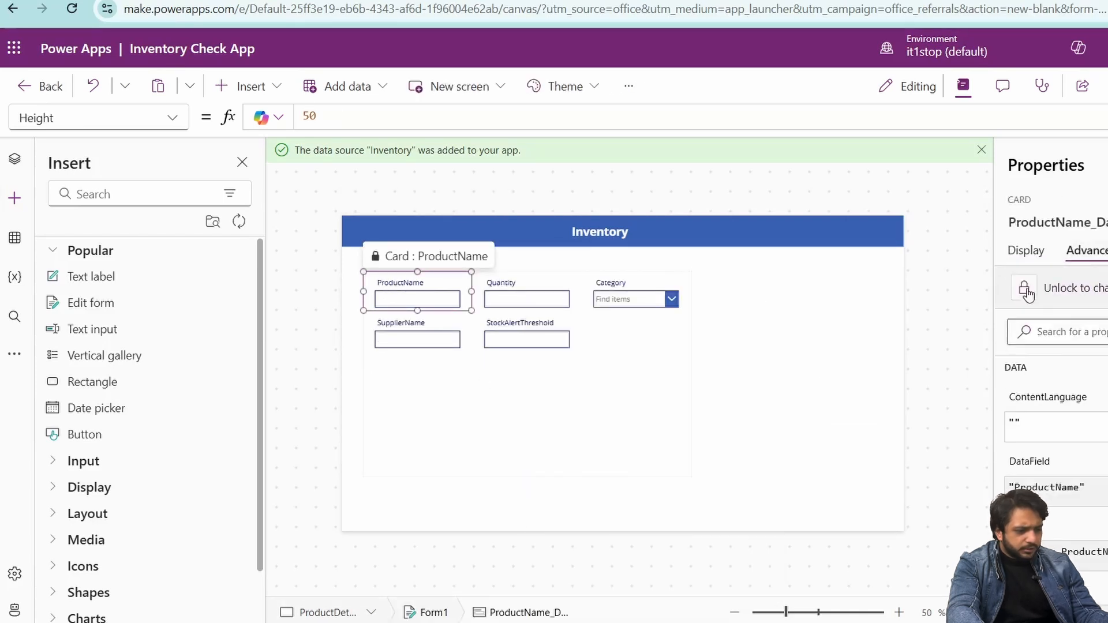
click(1027, 294)
click(1039, 289)
text(re)
double_click(1035, 362)
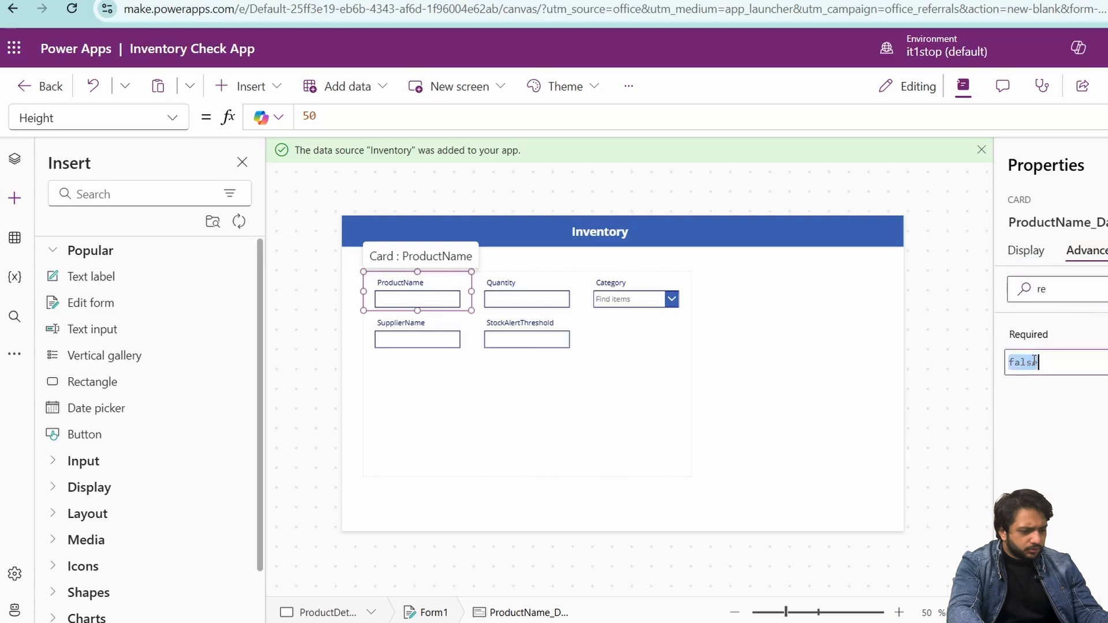
text(true)
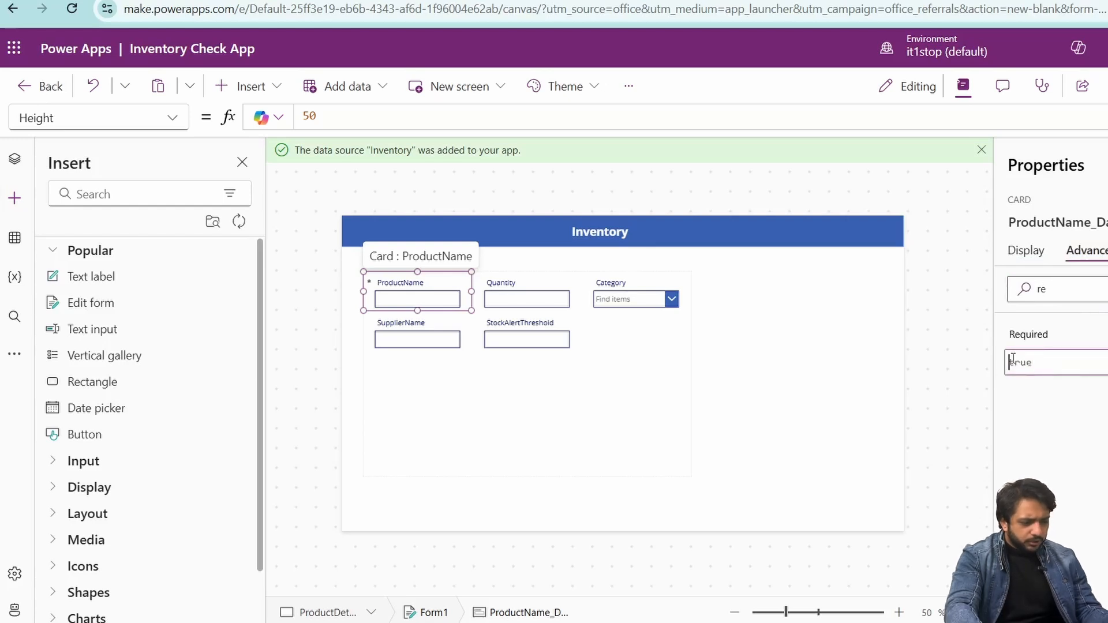
Unlock the Quantity, Category and StockAlertThreshold cards and set their Required property to true
click(546, 310)
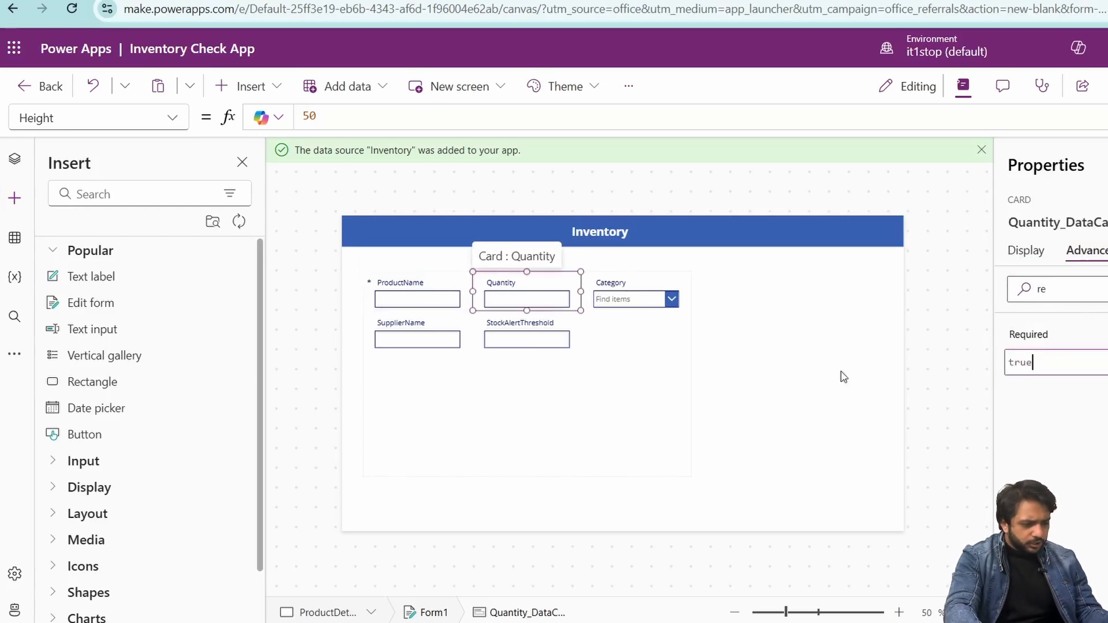
click(678, 310)
click(433, 325)
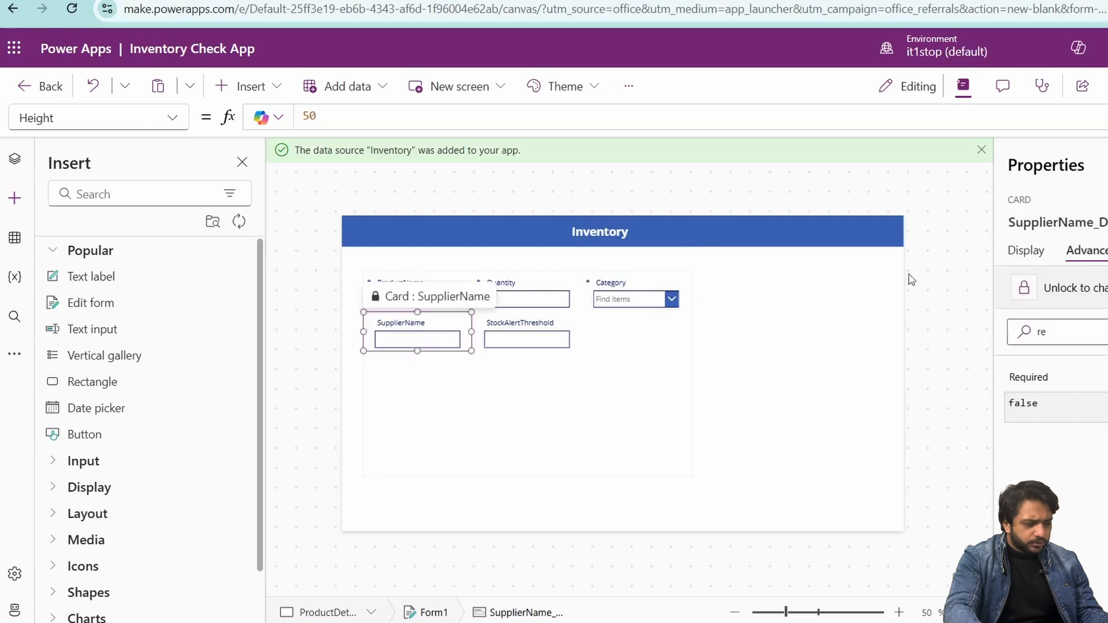
click(507, 336)
click(1047, 362)
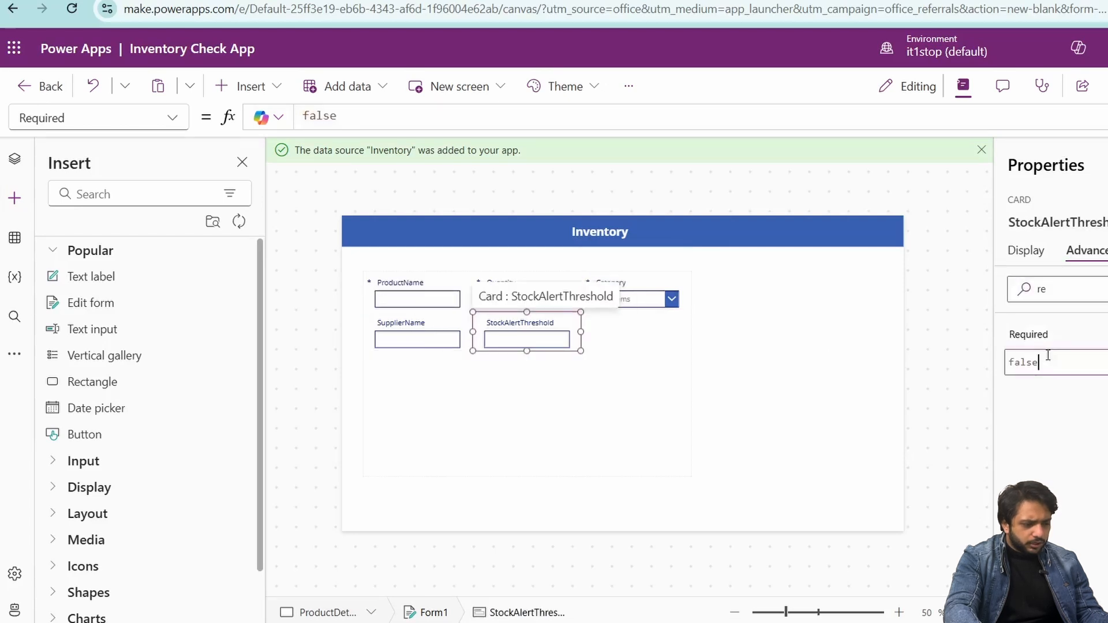
click(827, 385)
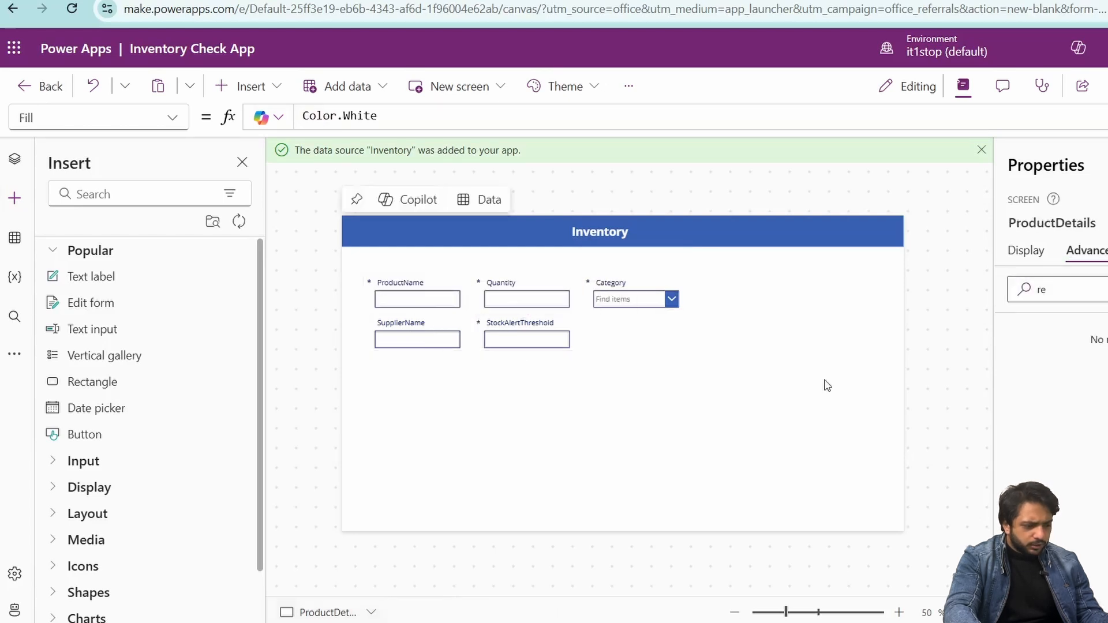
Insert a button below the form fields and set its text to Submit
click(588, 358)
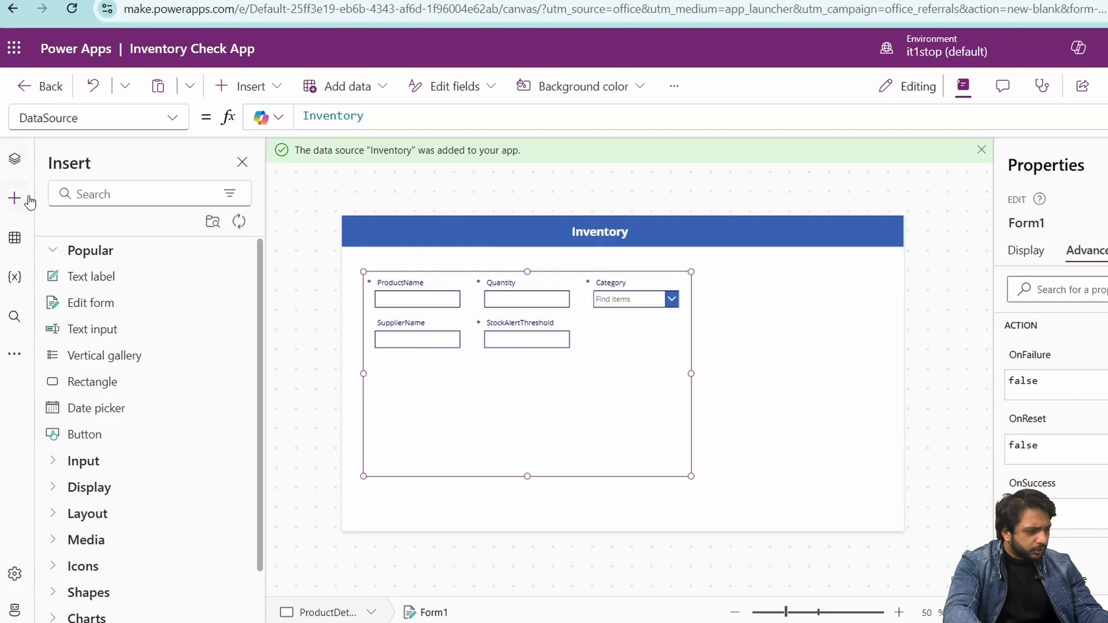
click(84, 434)
click(1026, 250)
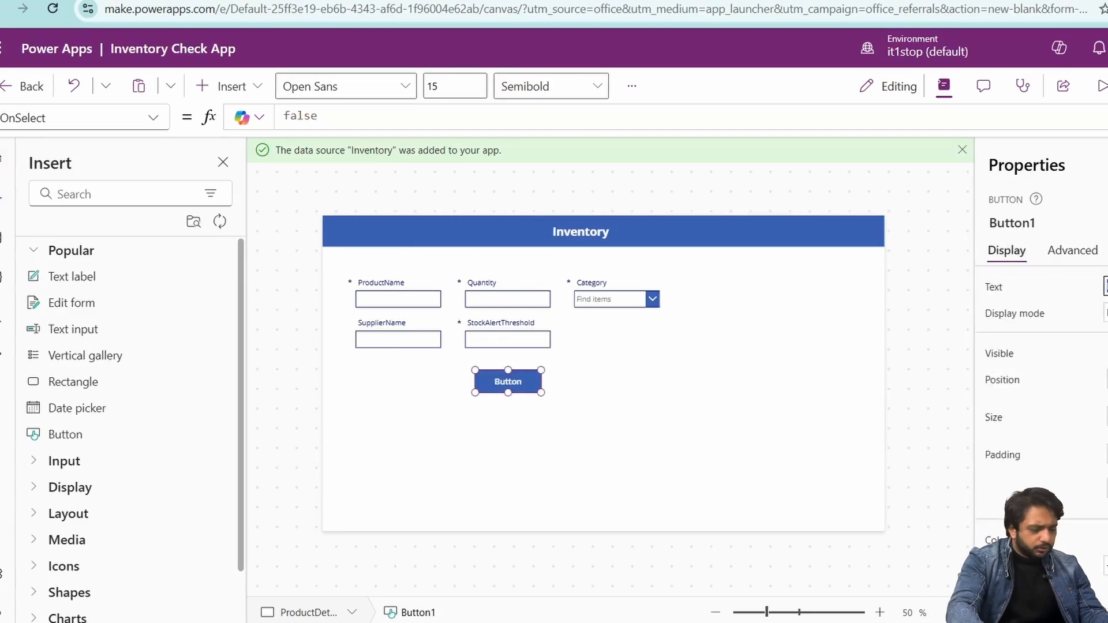
click(1026, 285)
text(Submi)
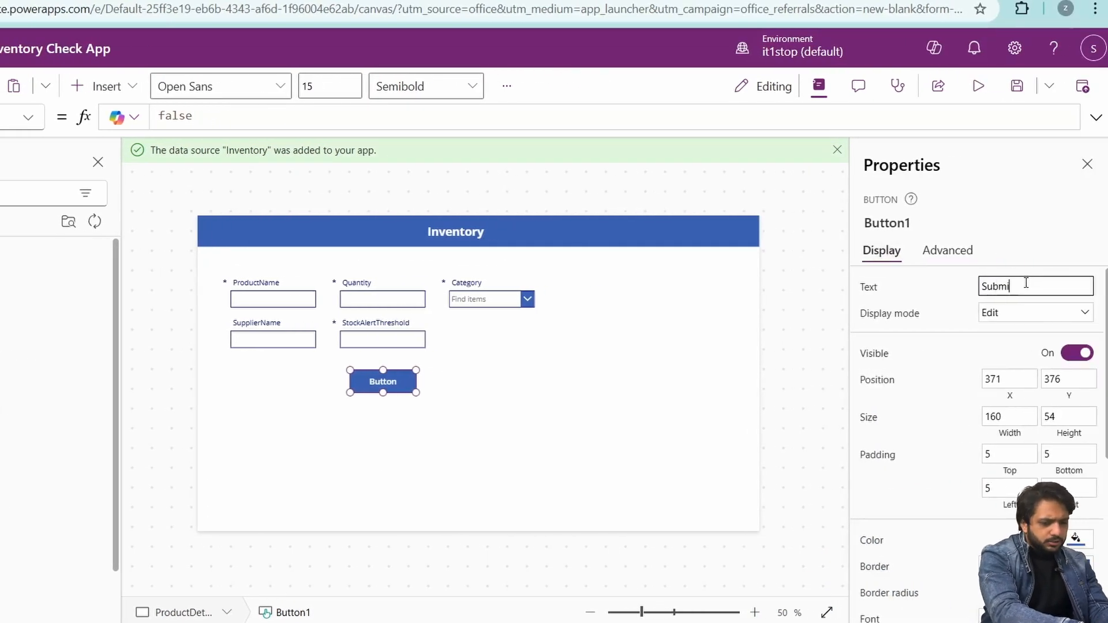
text(t)
Set the Submit button's OnSelect formula to SubmitForm(Form1);
click(948, 250)
triple_click(260, 116)
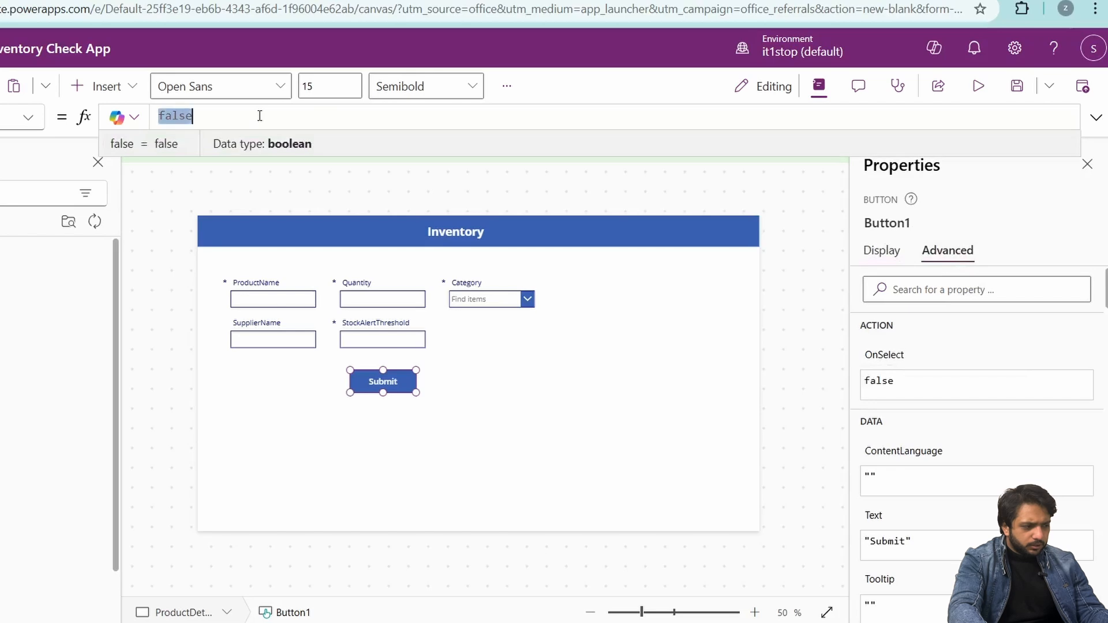
text(SubmitForm(Form1)
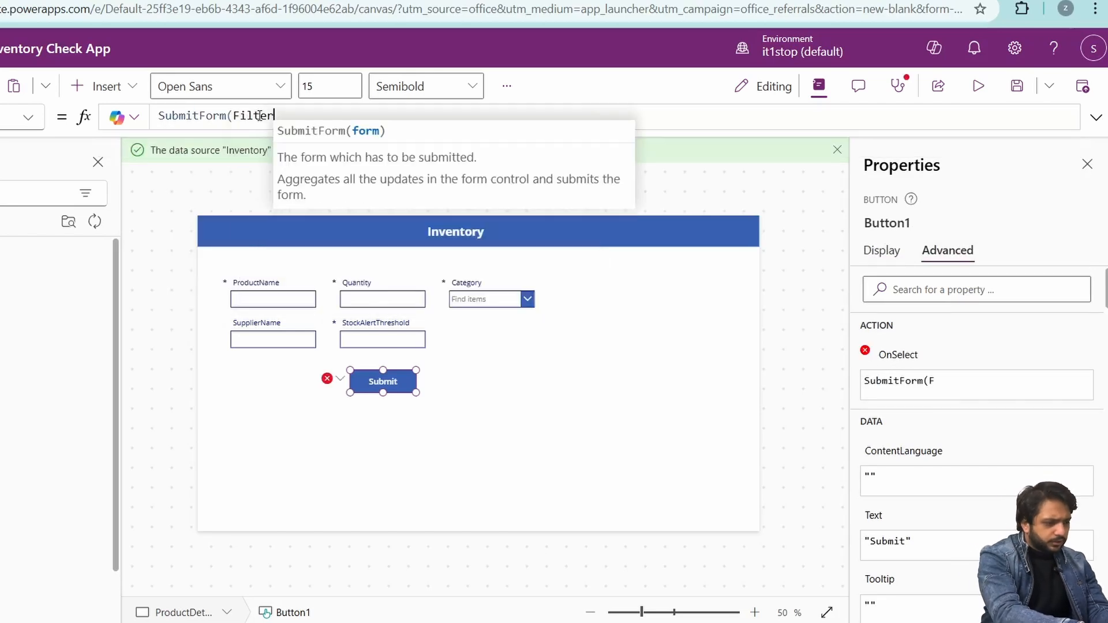
text();)
Set the form's Item property to LookUp(Inventory,ID=Gallery1.Selected.ID)
click(475, 403)
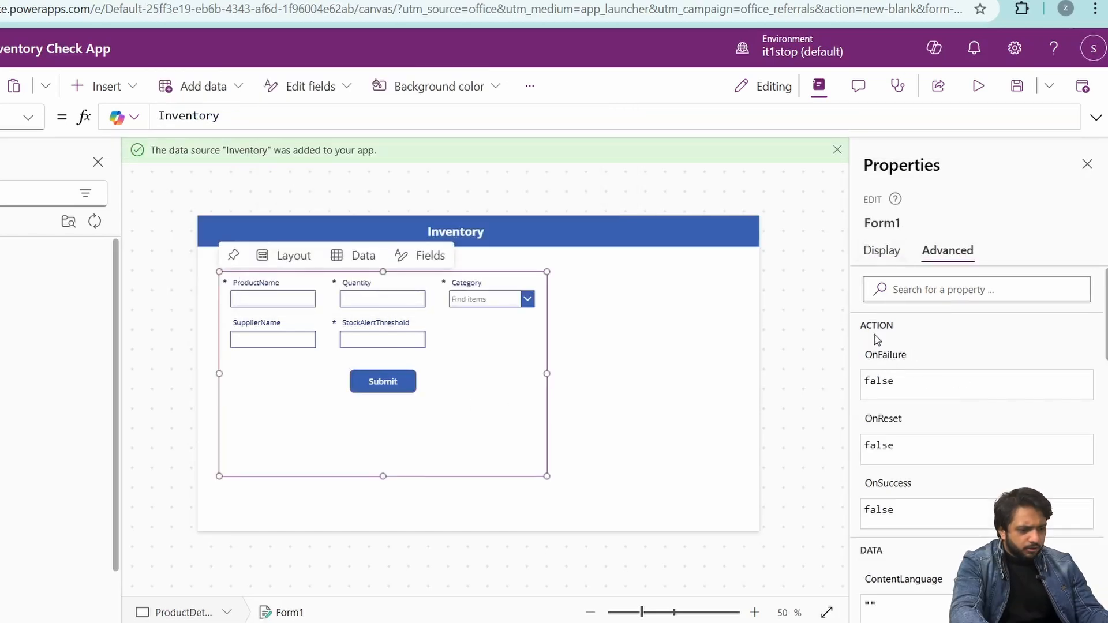
scroll(924, 340, down, 5)
click(186, 119)
text(LookUp()
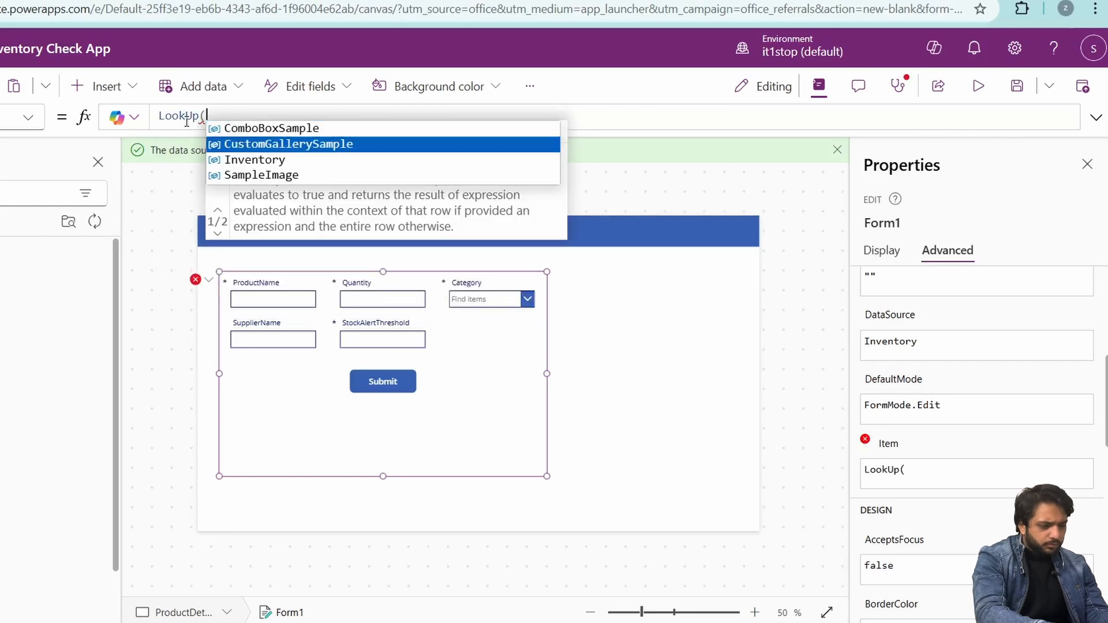
key(Down)
key(Tab)
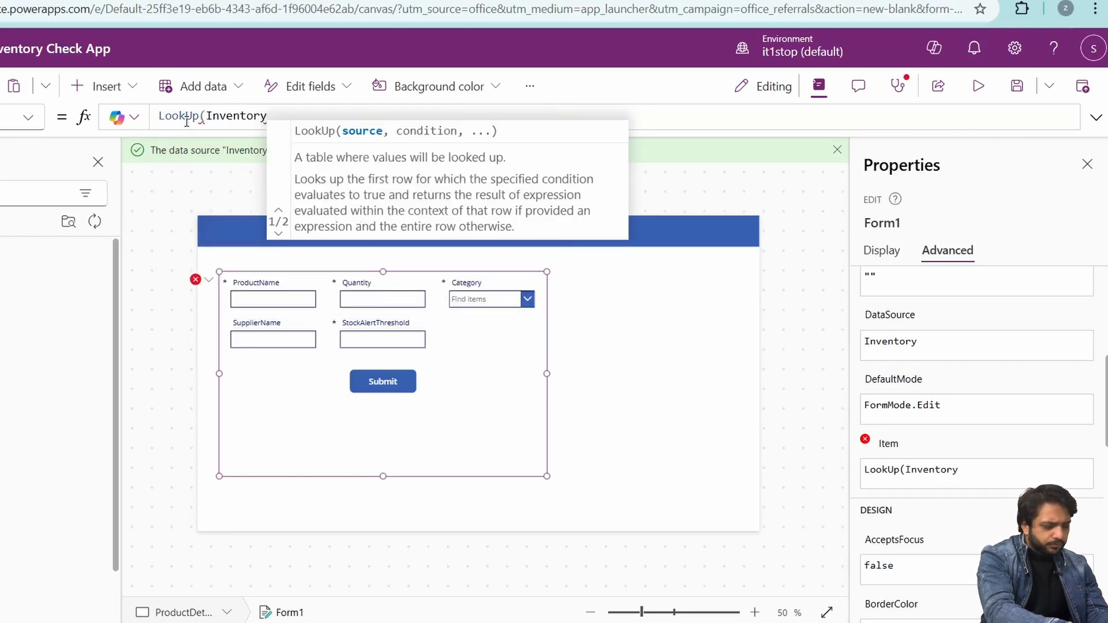
text(,ID=Ga)
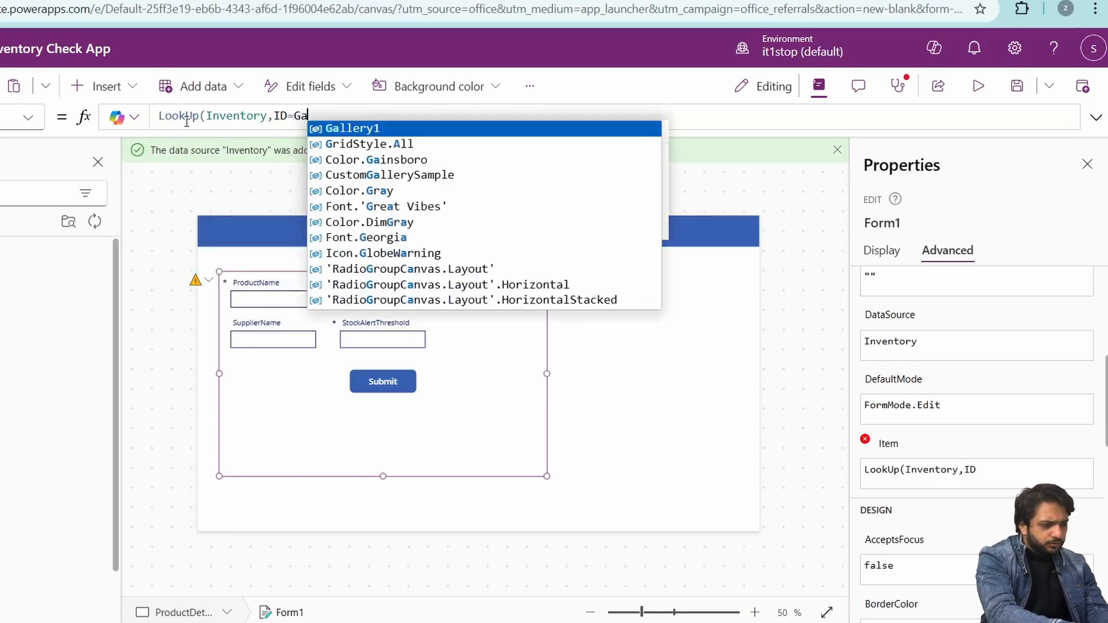
key(Tab)
text(.Se)
key(Tab)
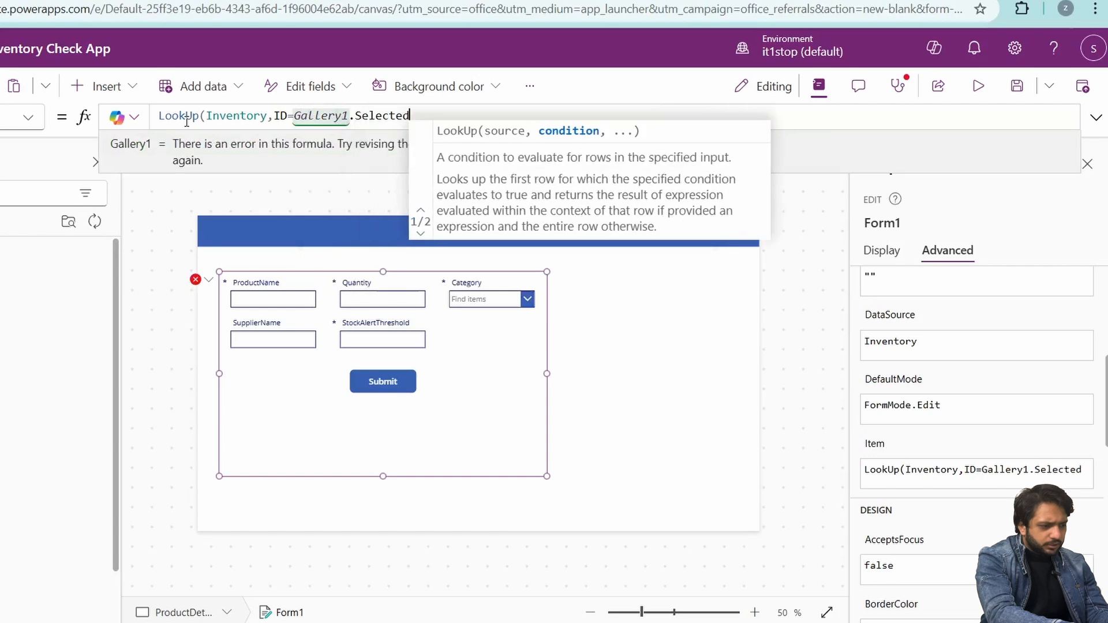
text(.ID))
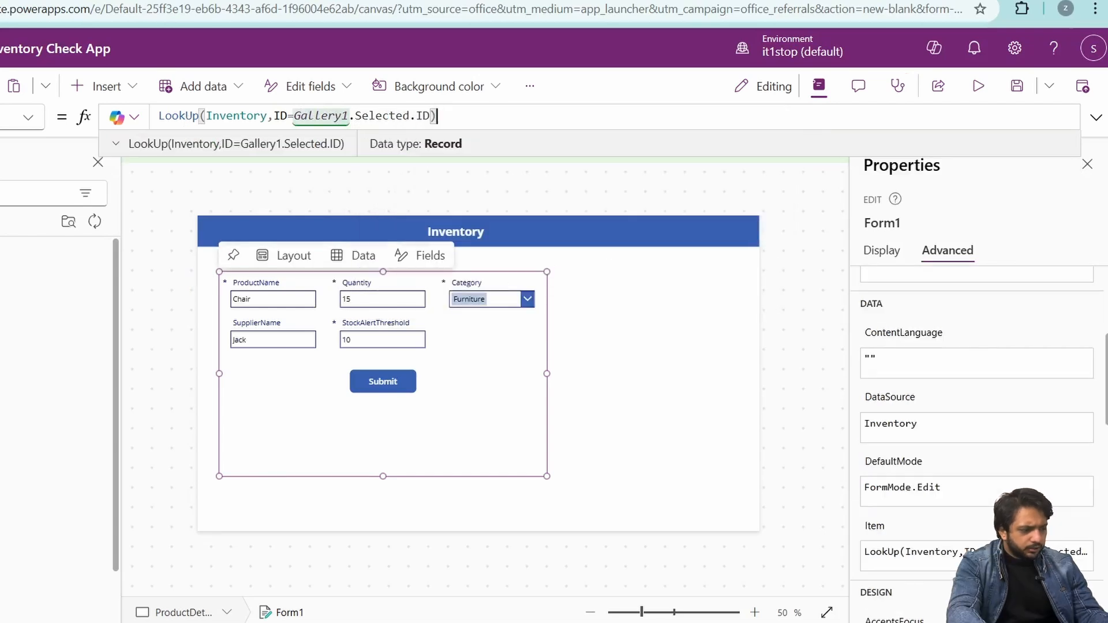
Add a back arrow icon at the left end of the header with the OnSelect formula Navigate(Dashboard);
click(115, 199)
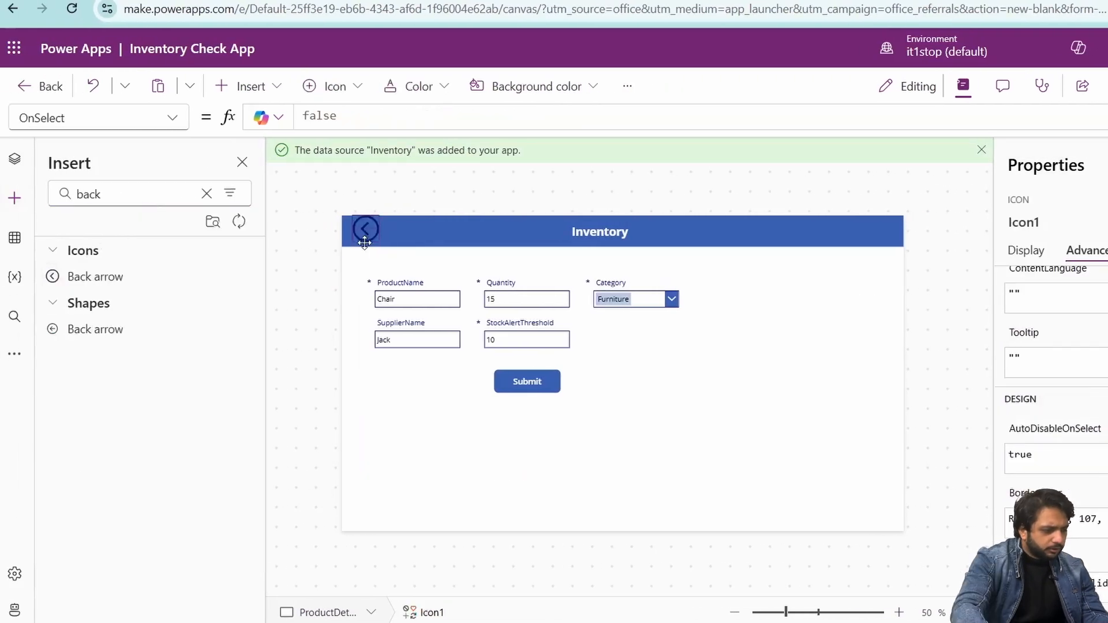
click(439, 117)
text(Navigate(Dashboard);)
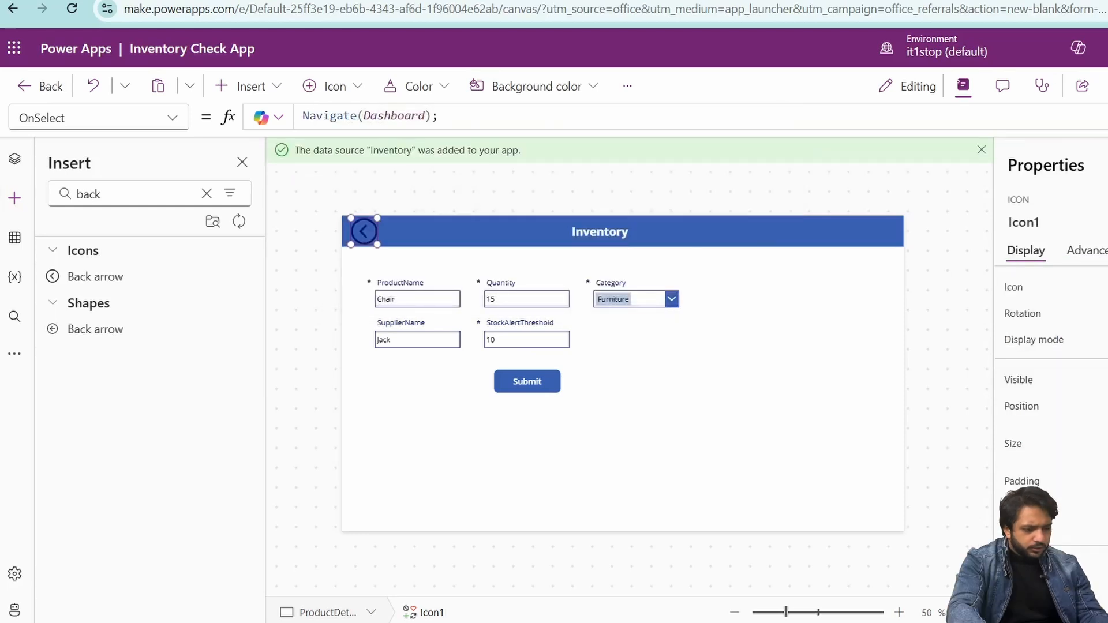
Change the back arrow icon's color to white
scroll(1096, 404, down, 2)
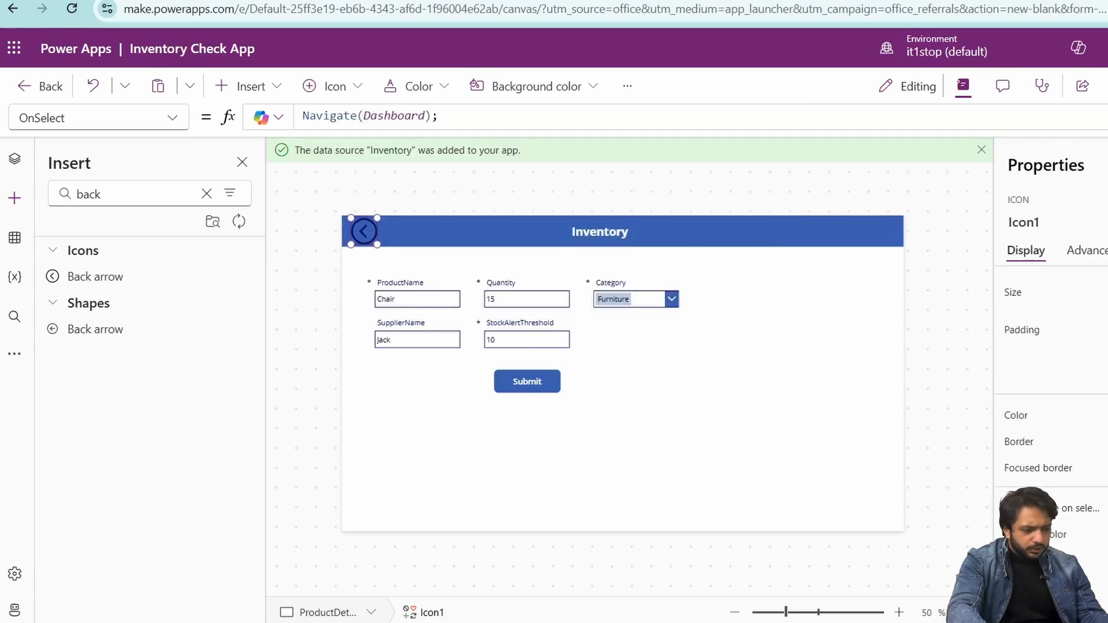
click(1100, 415)
click(906, 538)
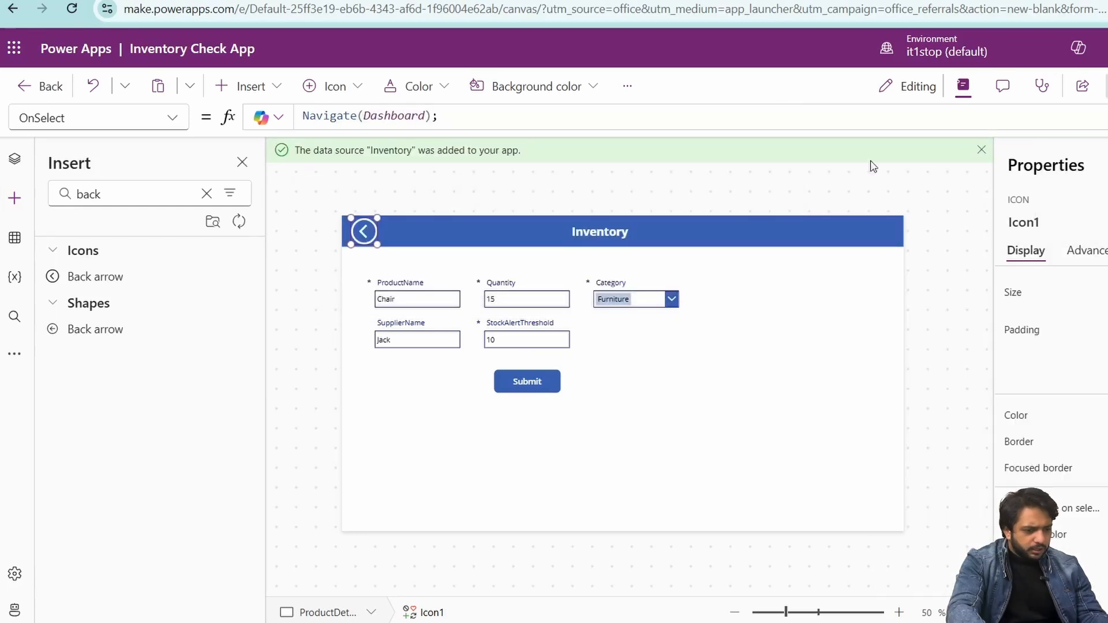
Preview the app, test the back arrow to reach the Dashboard, and exit the preview
key(F5)
click(249, 156)
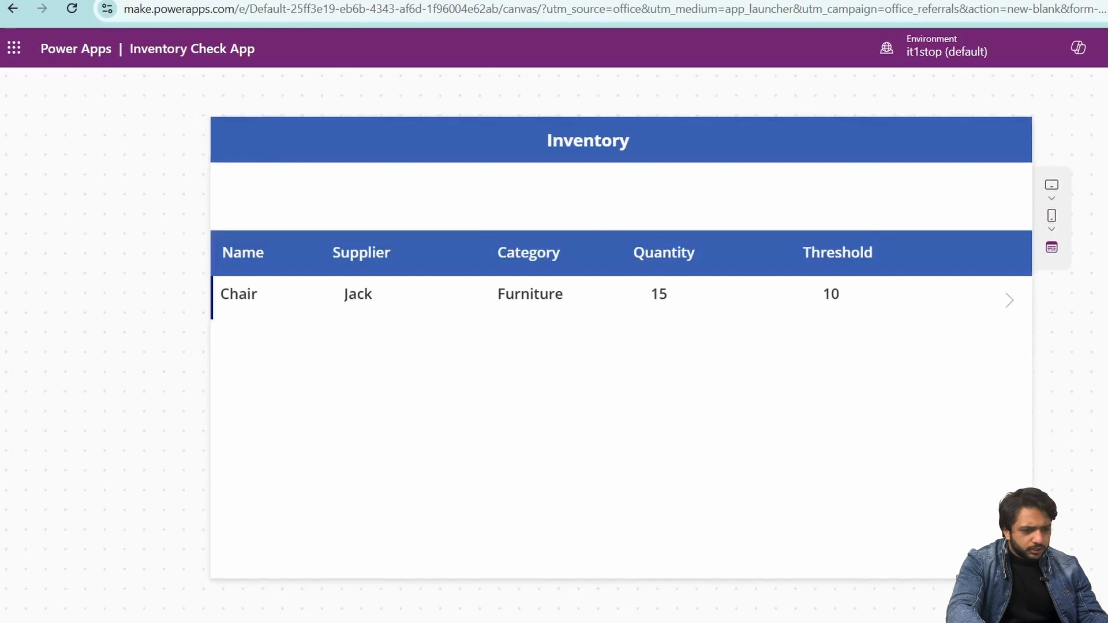
key(Escape)
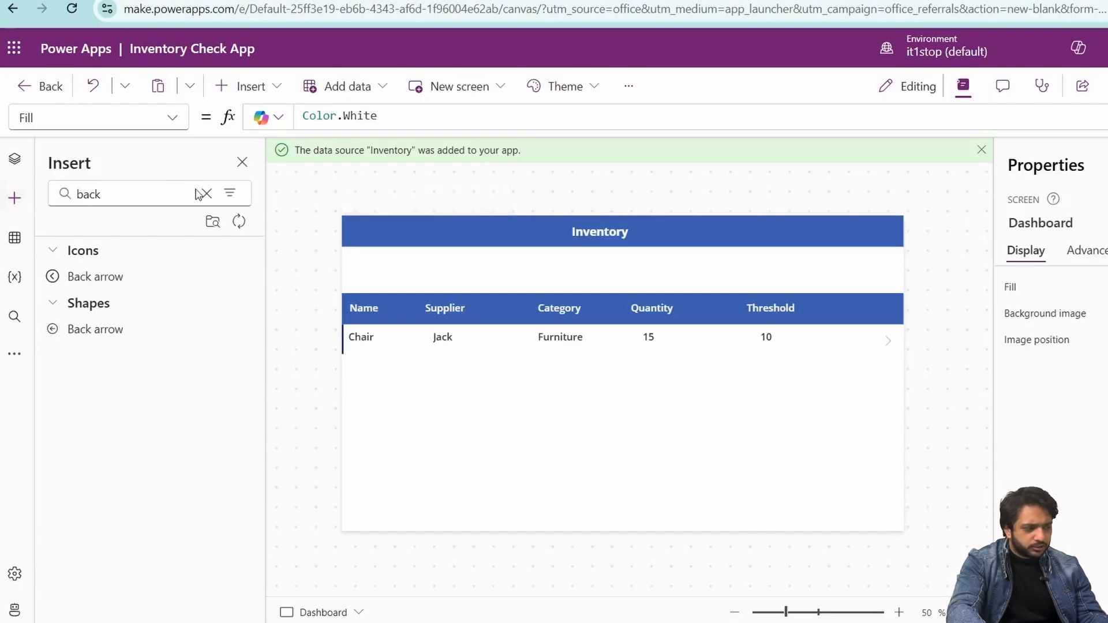
Insert an Add icon on the Dashboard, above the right end of the column heading bar
click(206, 194)
text(add)
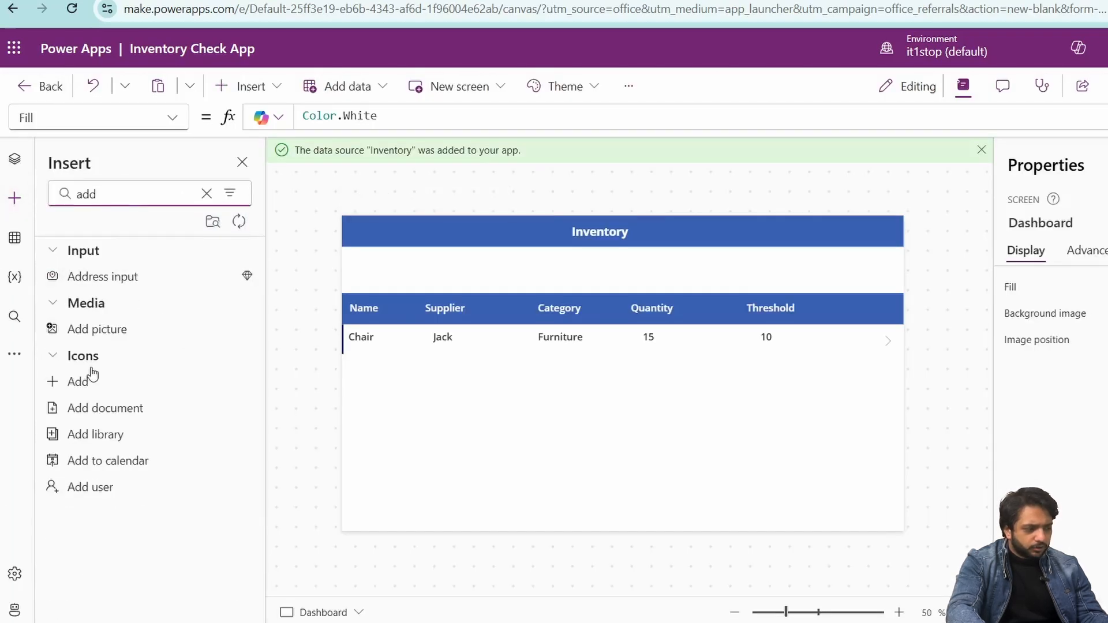
click(78, 382)
Set the Add icon's OnSelect formula to Navigate(ProductDetails);
click(480, 120)
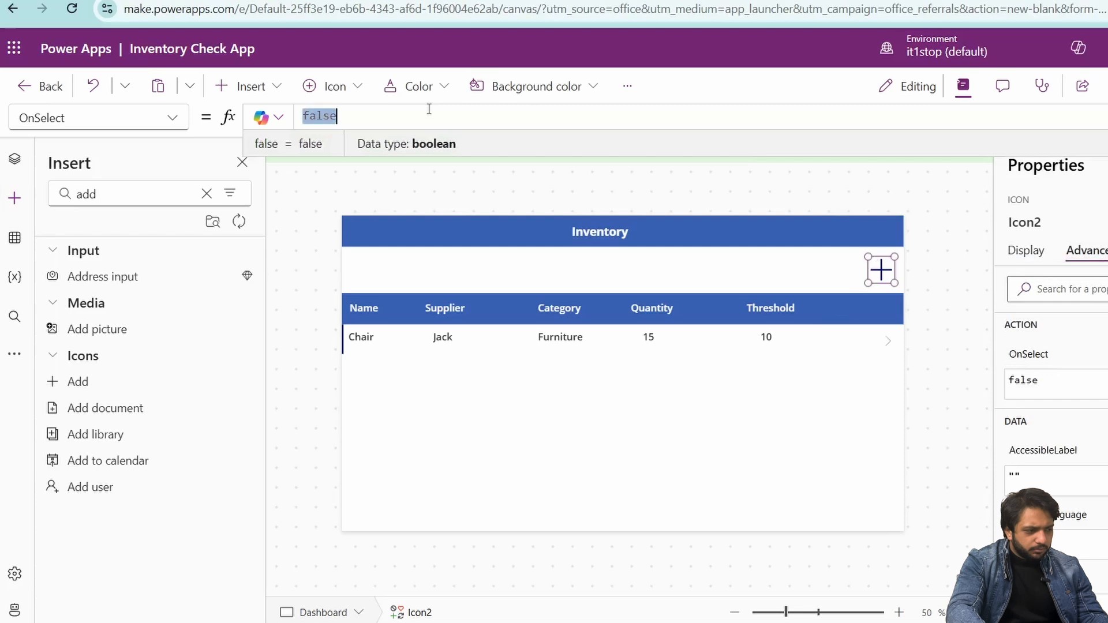
text(Navigate()
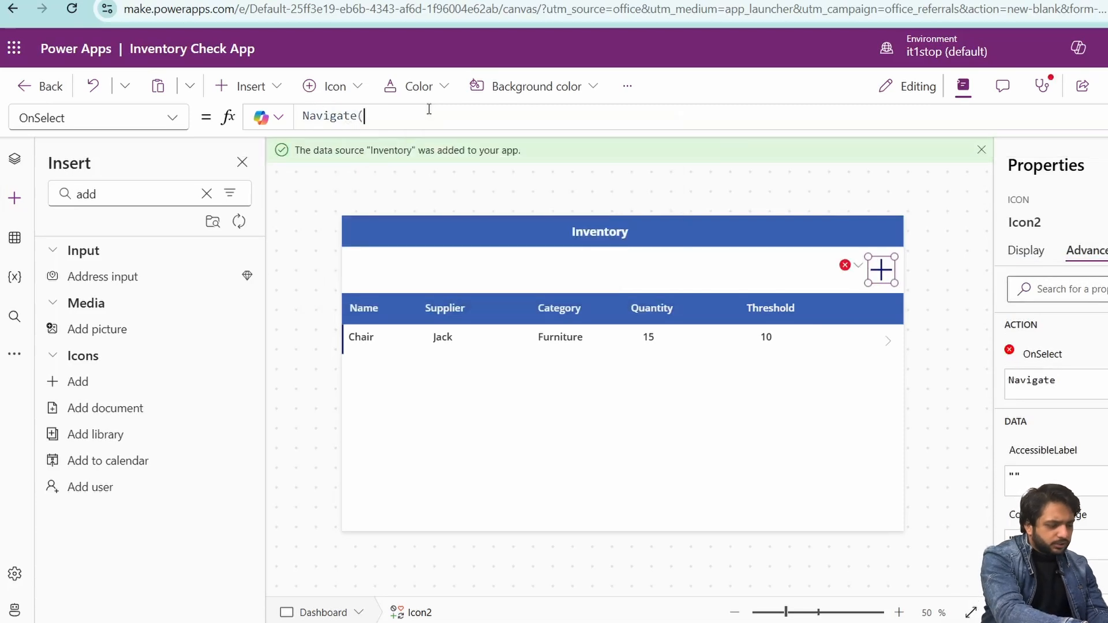
key(Down)
key(Tab)
text();)
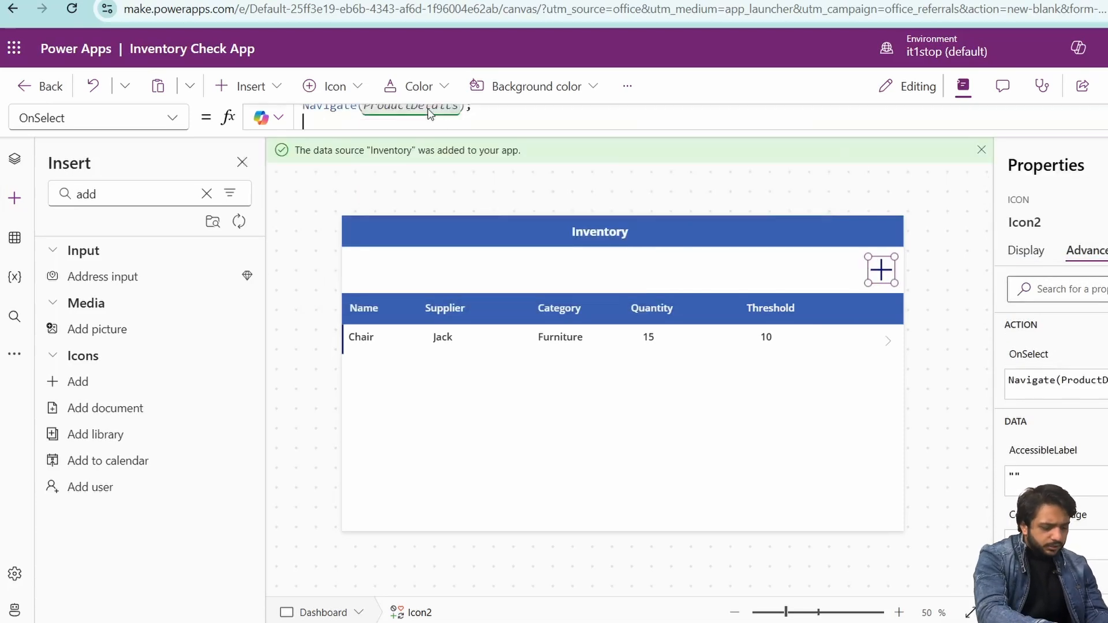
Add Set(varform,"New"); as a line before the Navigate call in the Add icon's OnSelect formula
key(Return)
key(Up)
text(Set(varo)
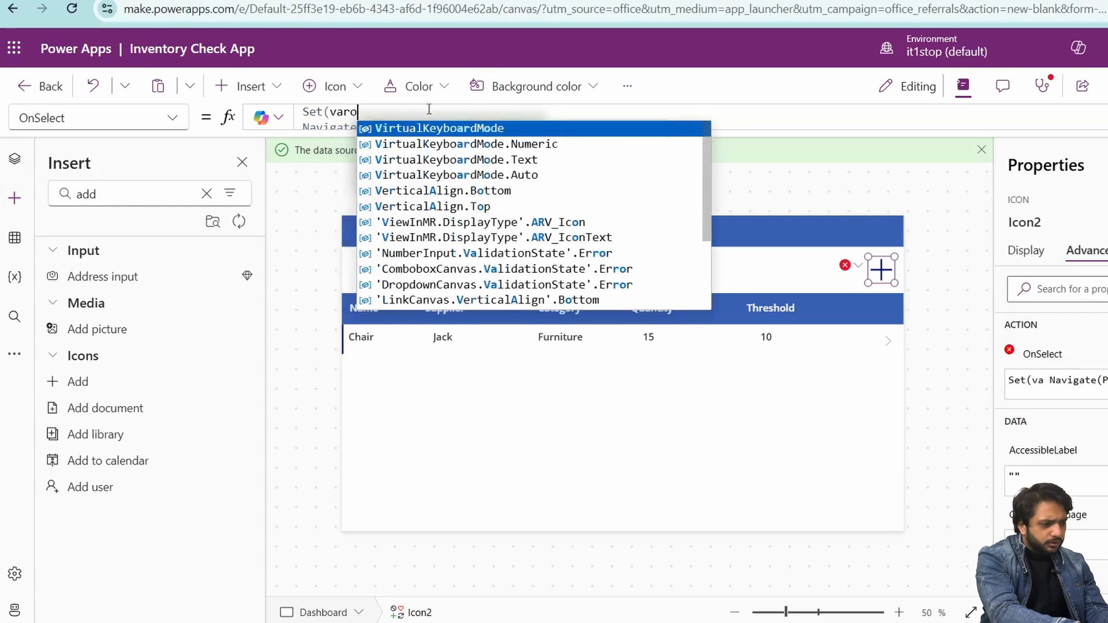
key(BackSpace)
text(form,"New"))
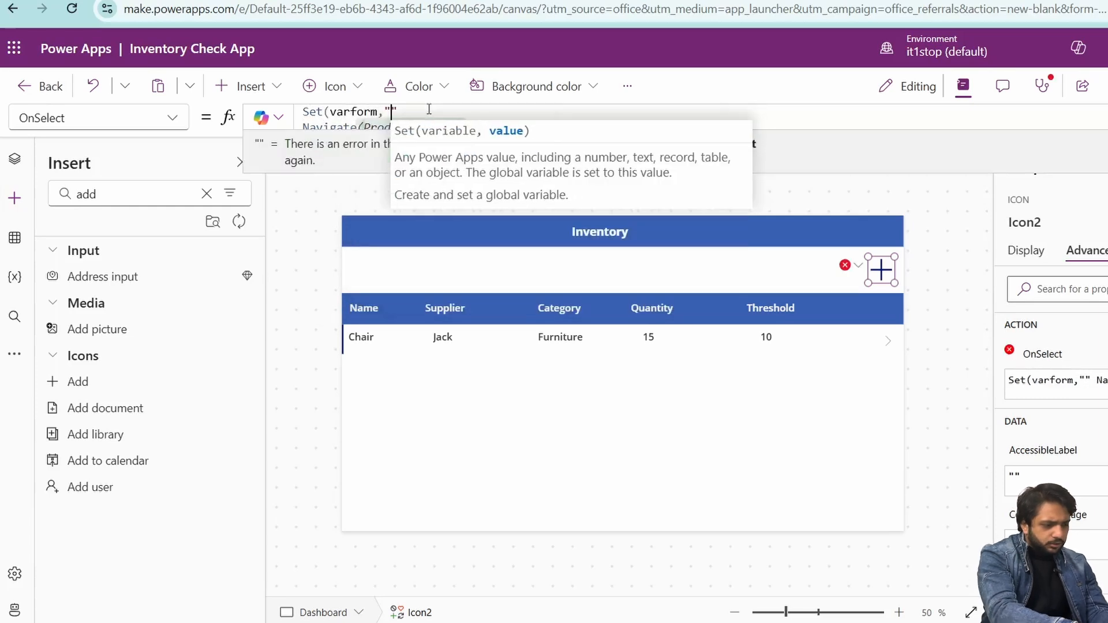
text(;)
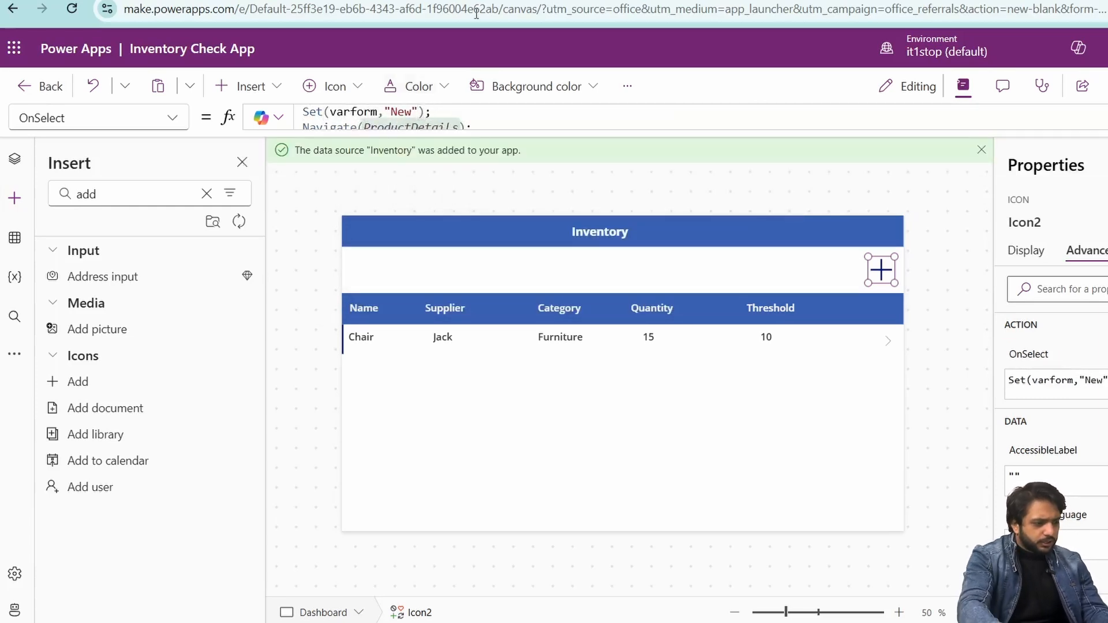
Add a ResetForm(Form1) line after the Navigate call in the Add icon's OnSelect formula
click(510, 142)
text(re)
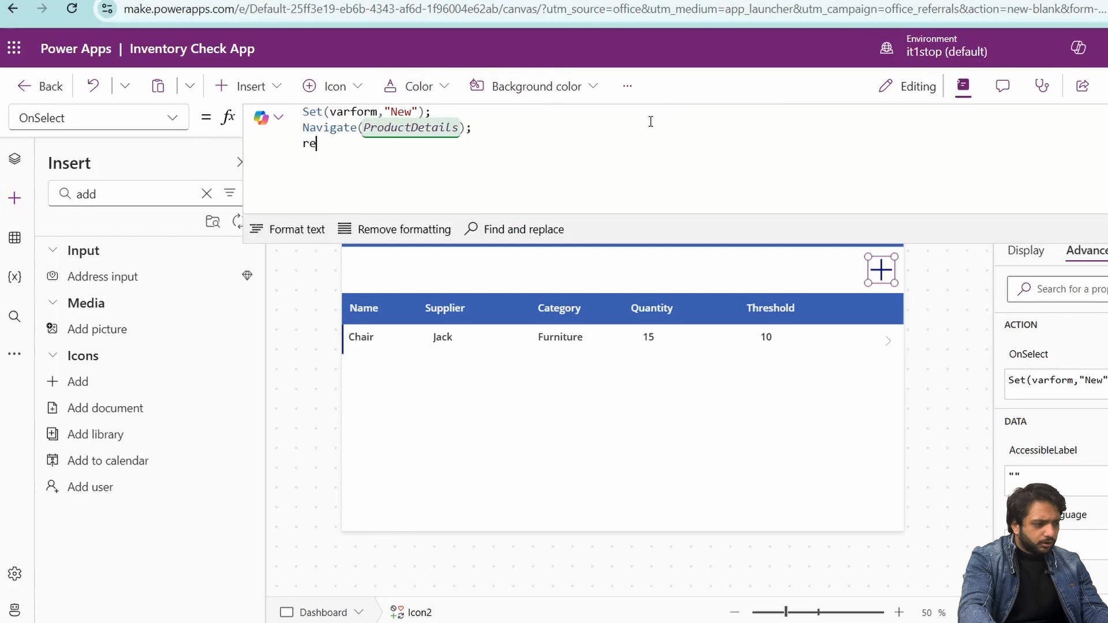
text(se)
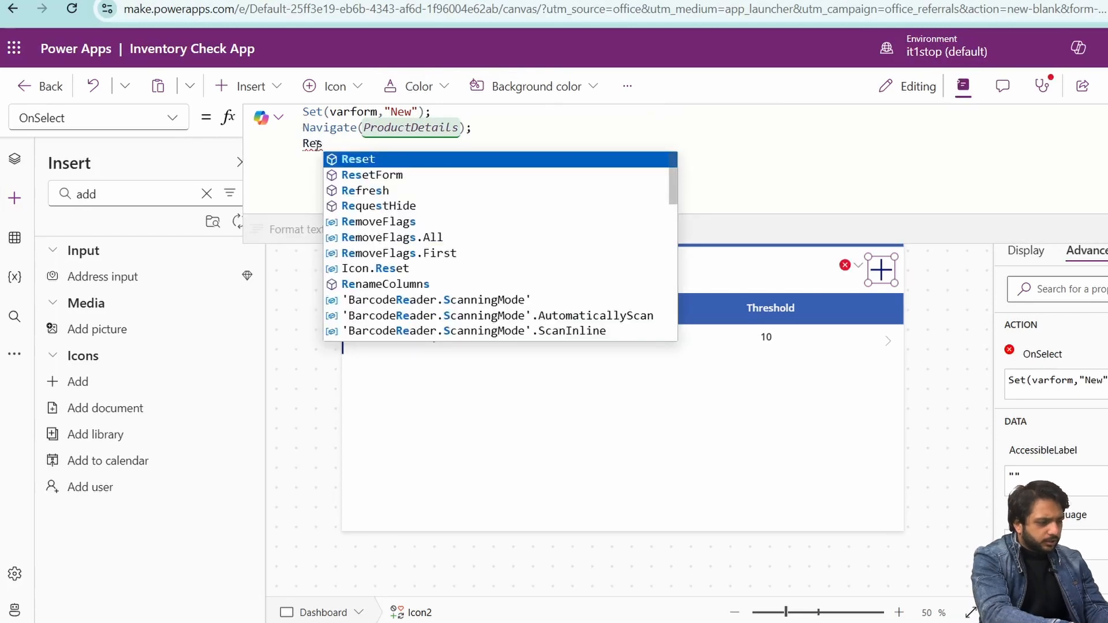
key(Down)
key(Tab)
text(Form)
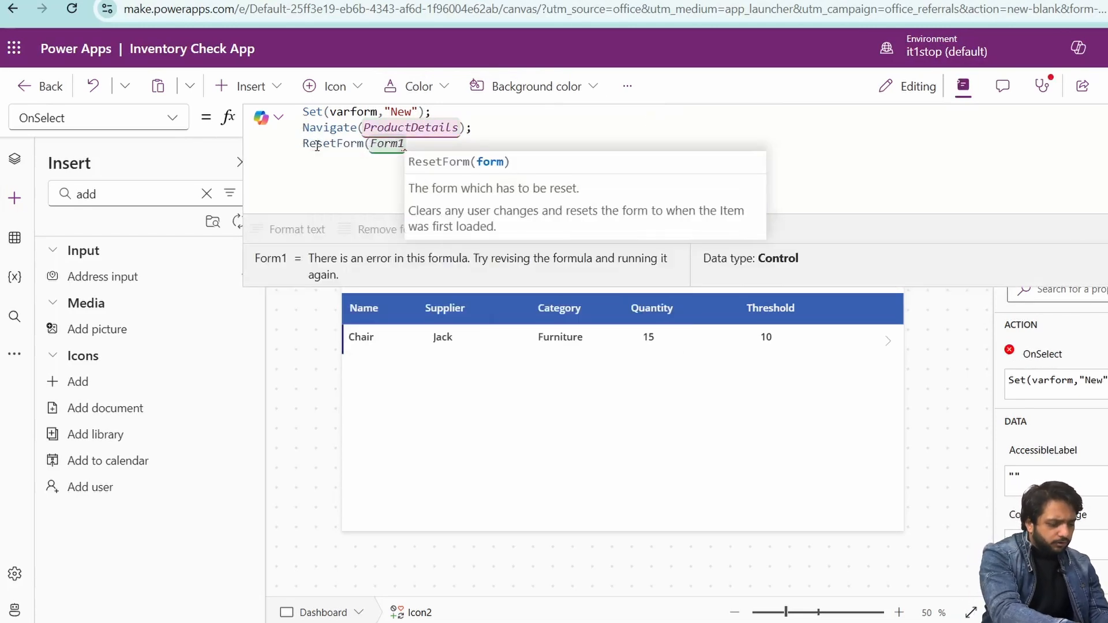
Extend the gallery arrow's OnSelect formula after Select(Parent); with the Add icon's Set and Navigate lines, setting varform to "Edit"
click(880, 342)
click(882, 270)
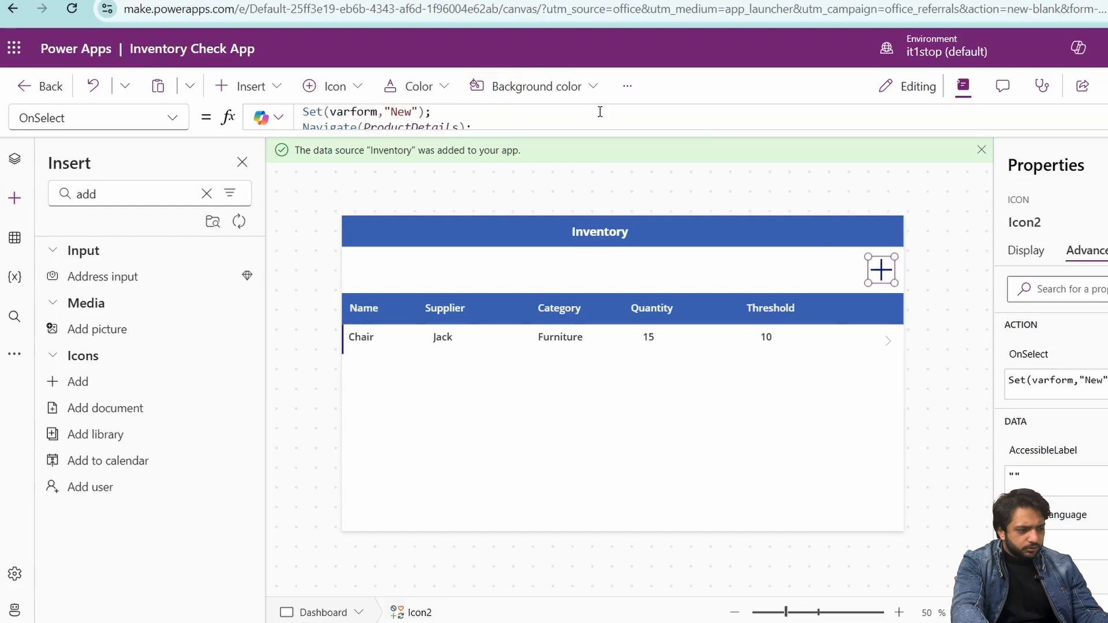
click(896, 341)
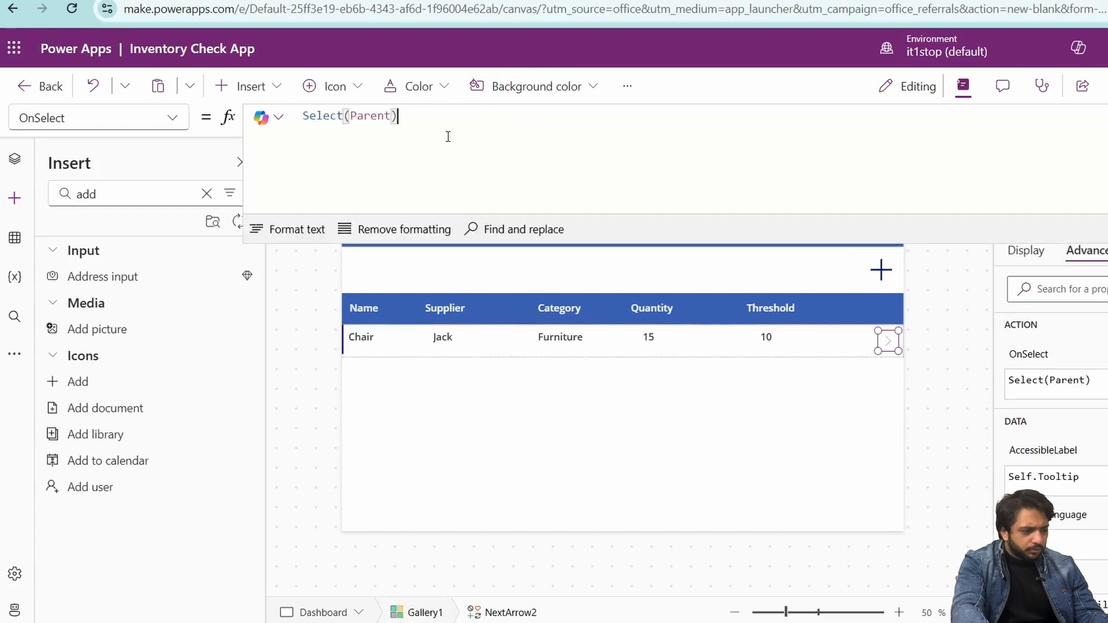
click(411, 143)
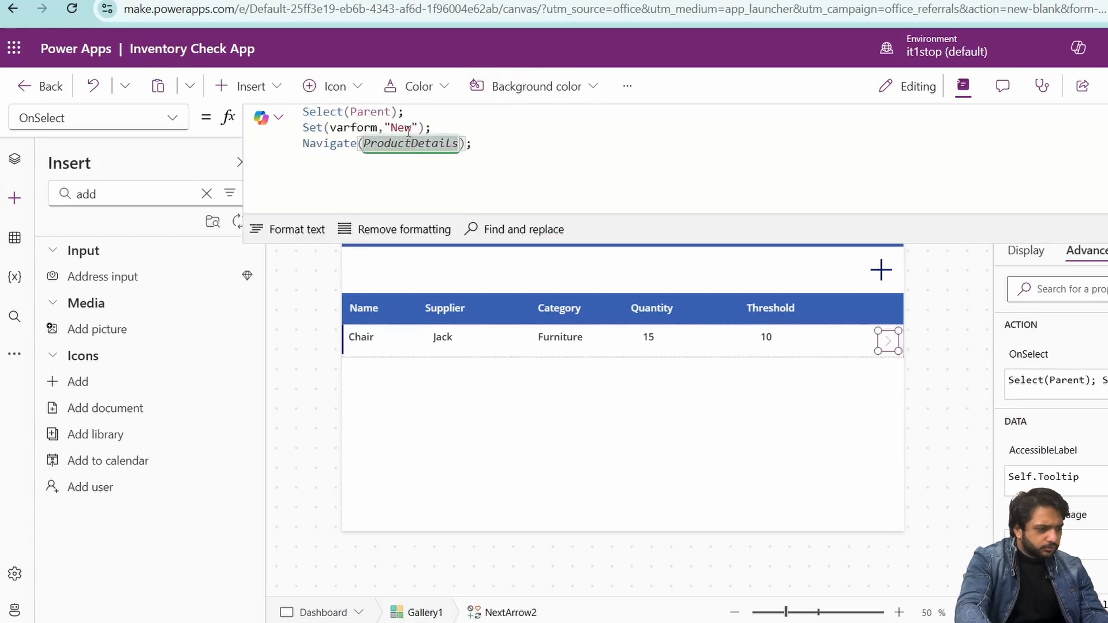
click(406, 128)
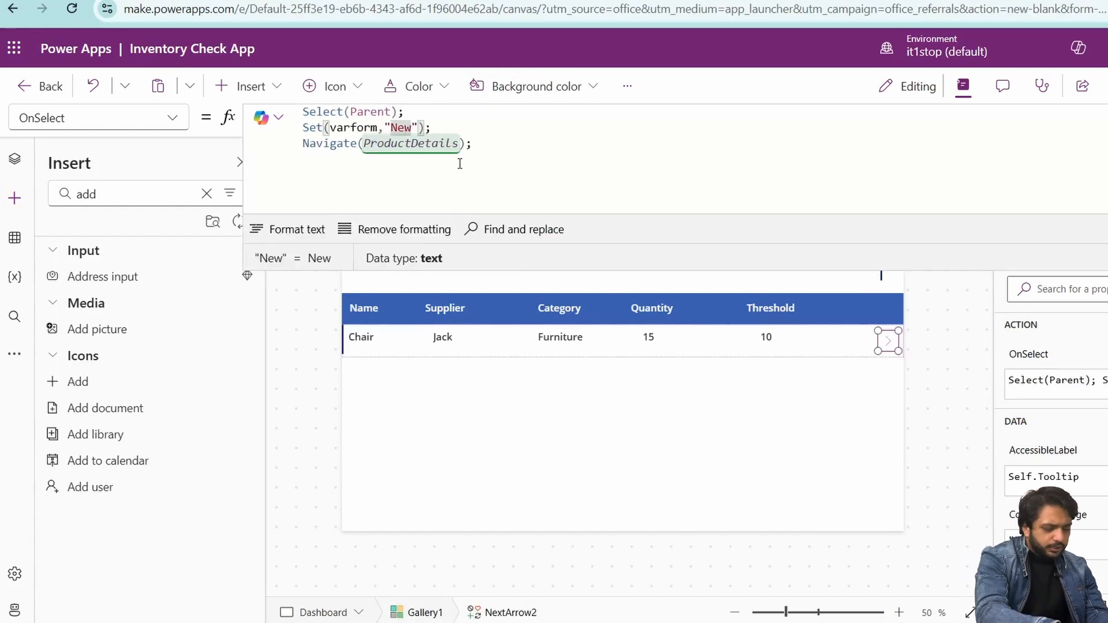
key(Right)
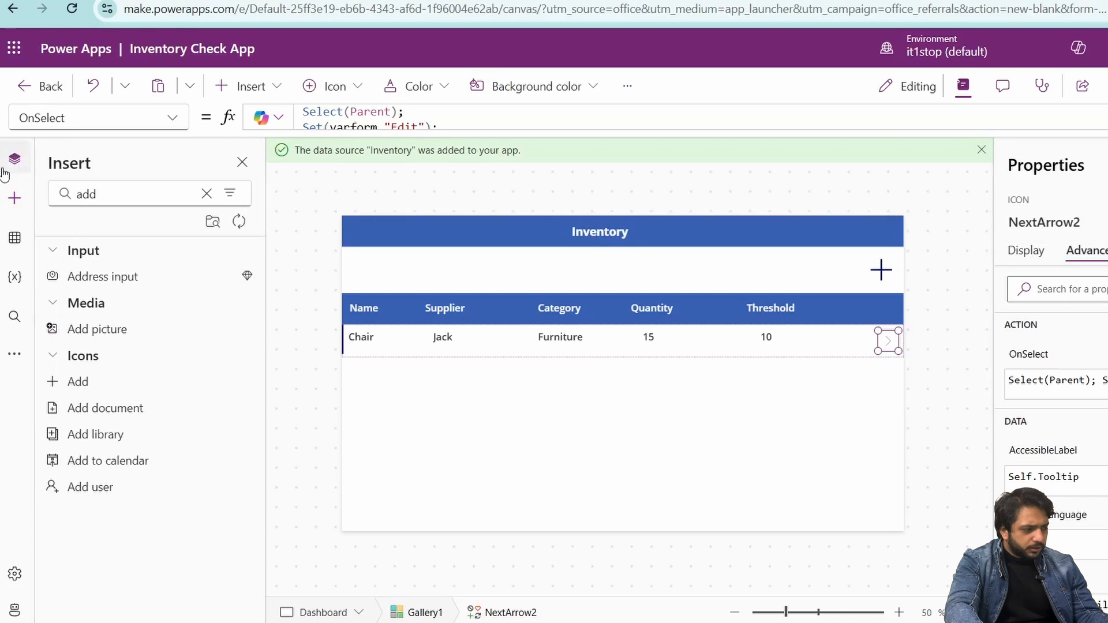
Wrap Form1's DefaultMode on the ProductDetails screen in an If that returns FormMode.Edit when varform="Edit"
click(14, 158)
click(56, 313)
click(122, 419)
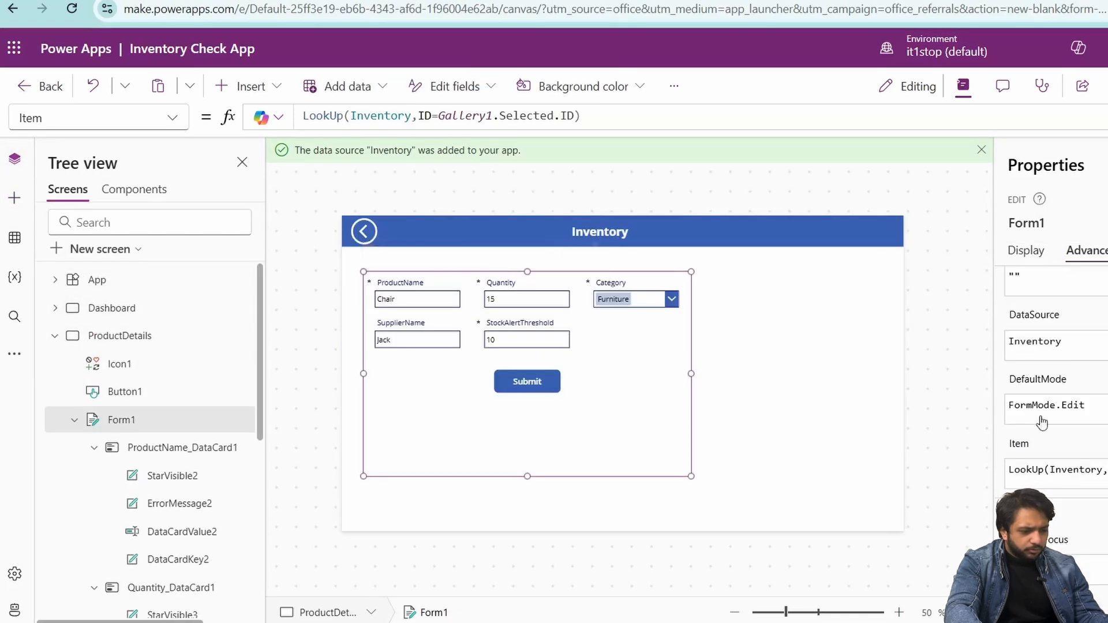
click(1021, 386)
text((I)
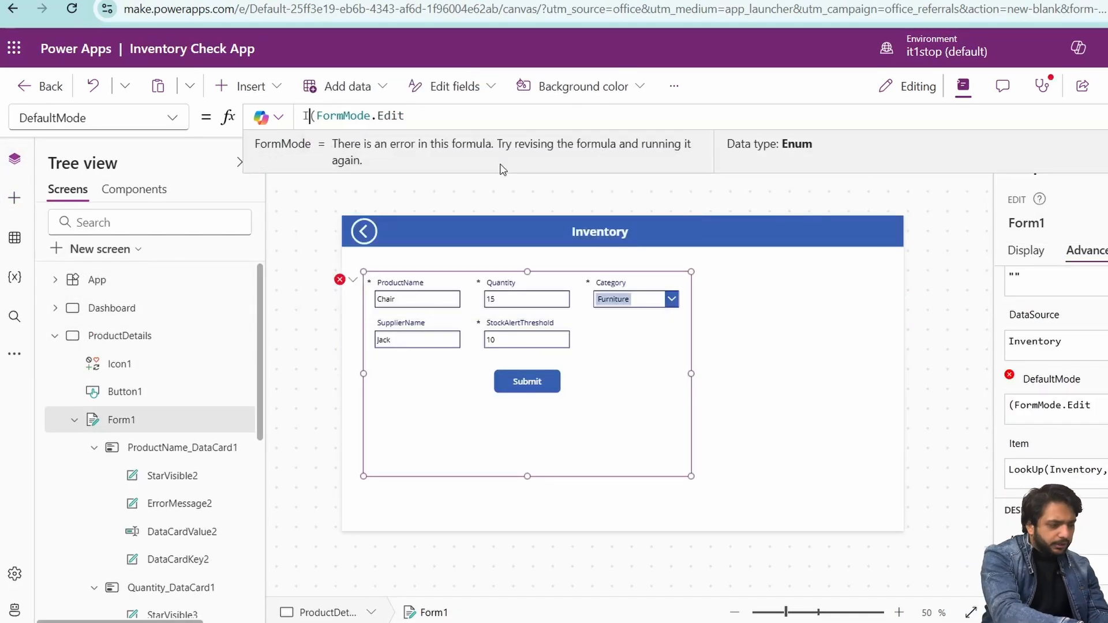
text(f)
key(Right)
text(,)
key(Left)
text(varform)
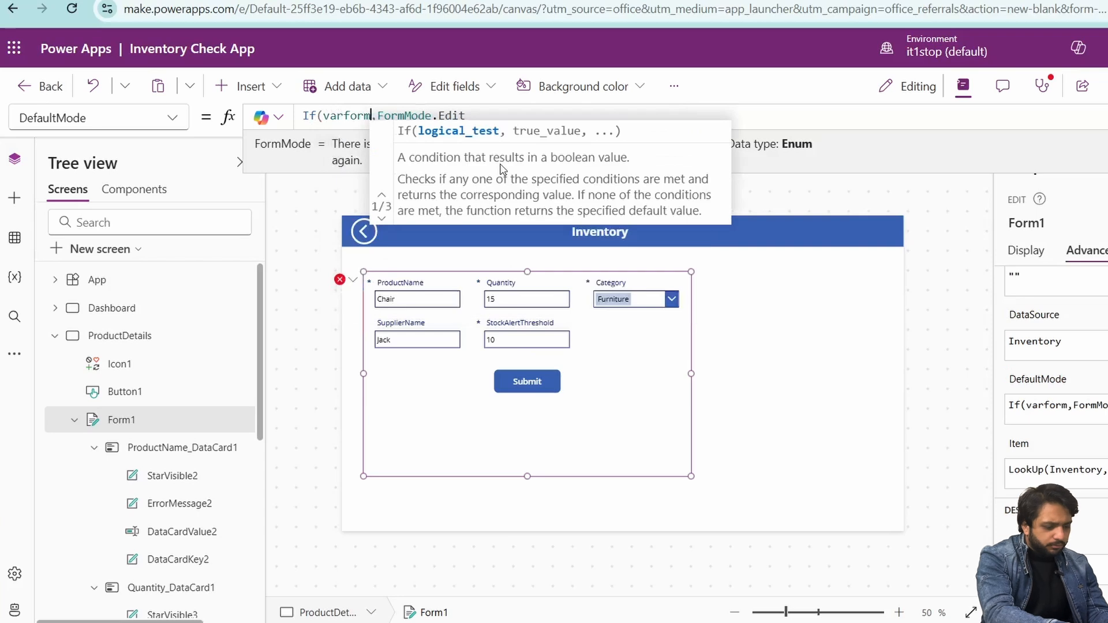
text(="Edit")
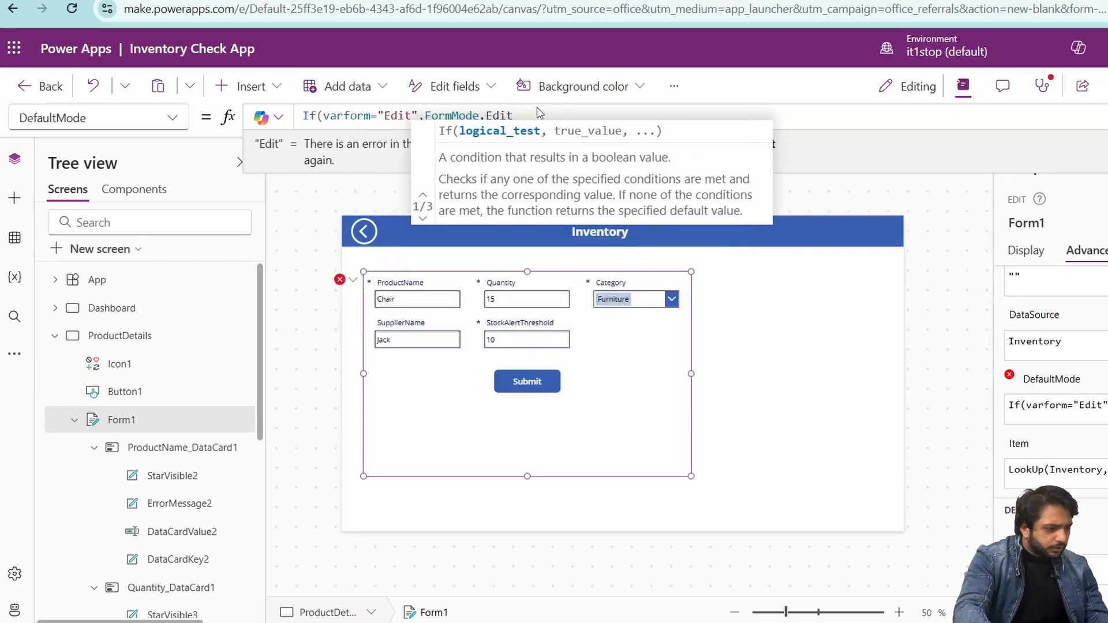
Add a second condition to Form1's DefaultMode formula, varform="New",FormMode.New, and close the If
drag(514, 116, 323, 115)
key(ctrl+c)
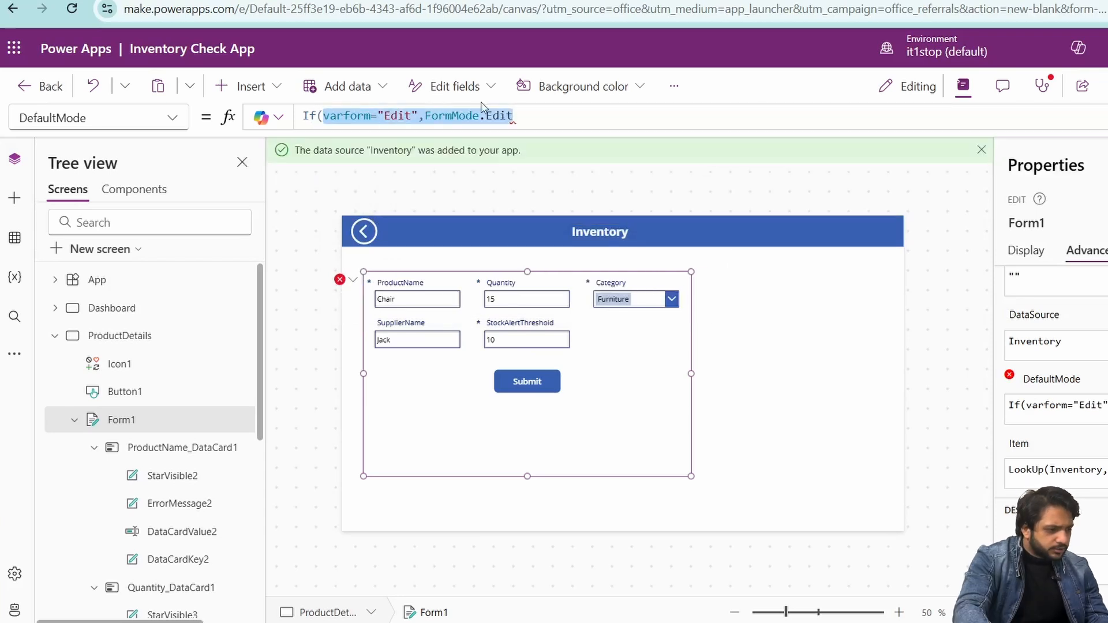
click(538, 112)
text(,)
key(ctrl+v)
double_click(602, 117)
key(BackSpace)
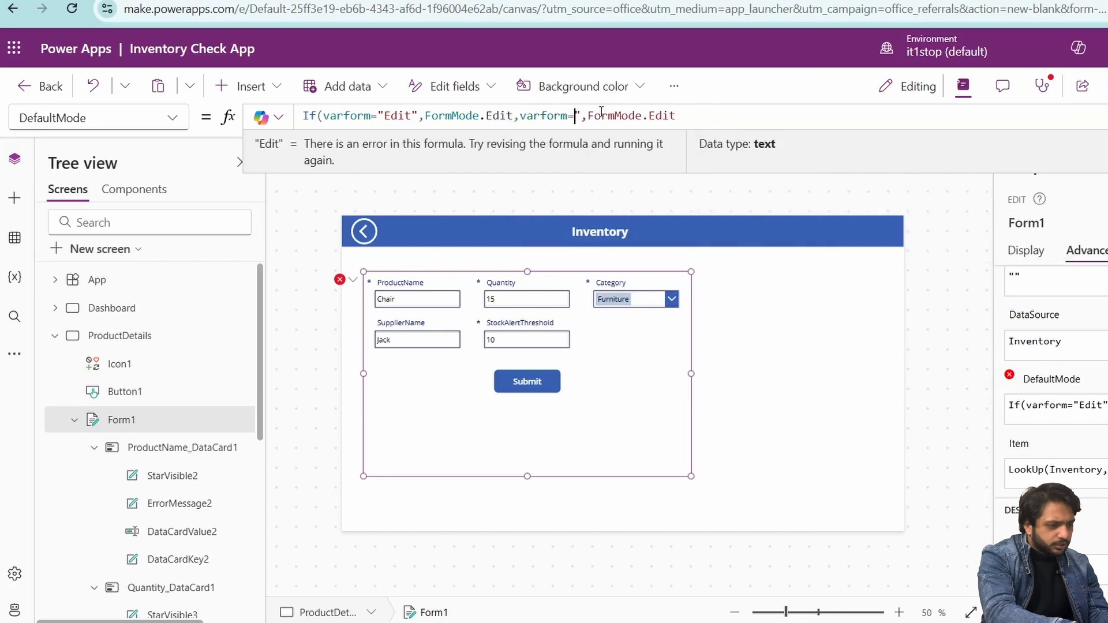
text(New)
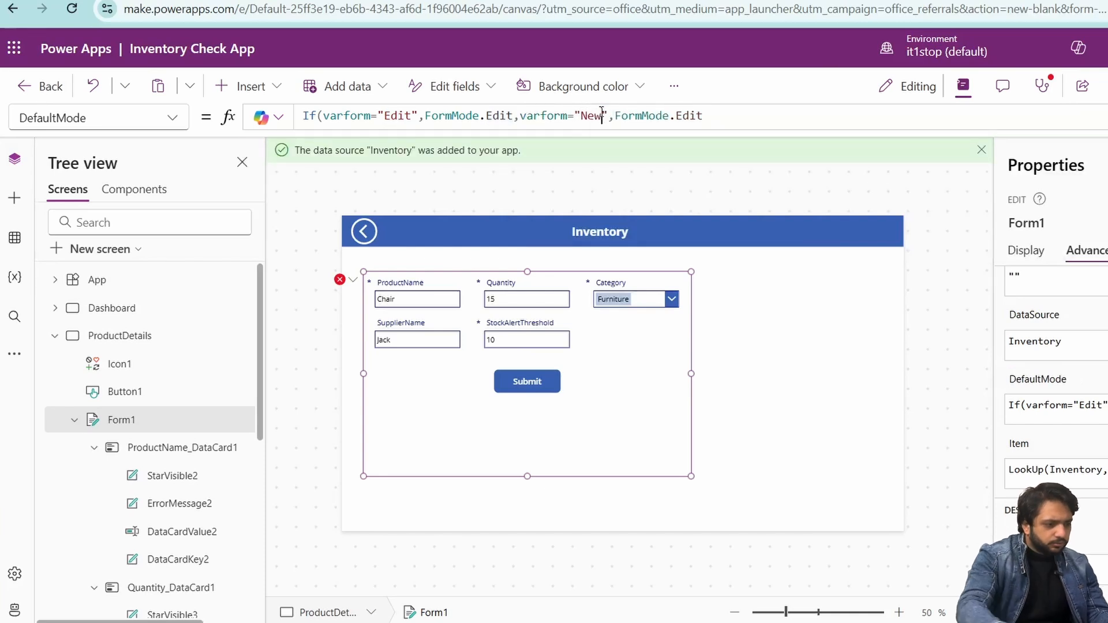
double_click(689, 116)
text(New))
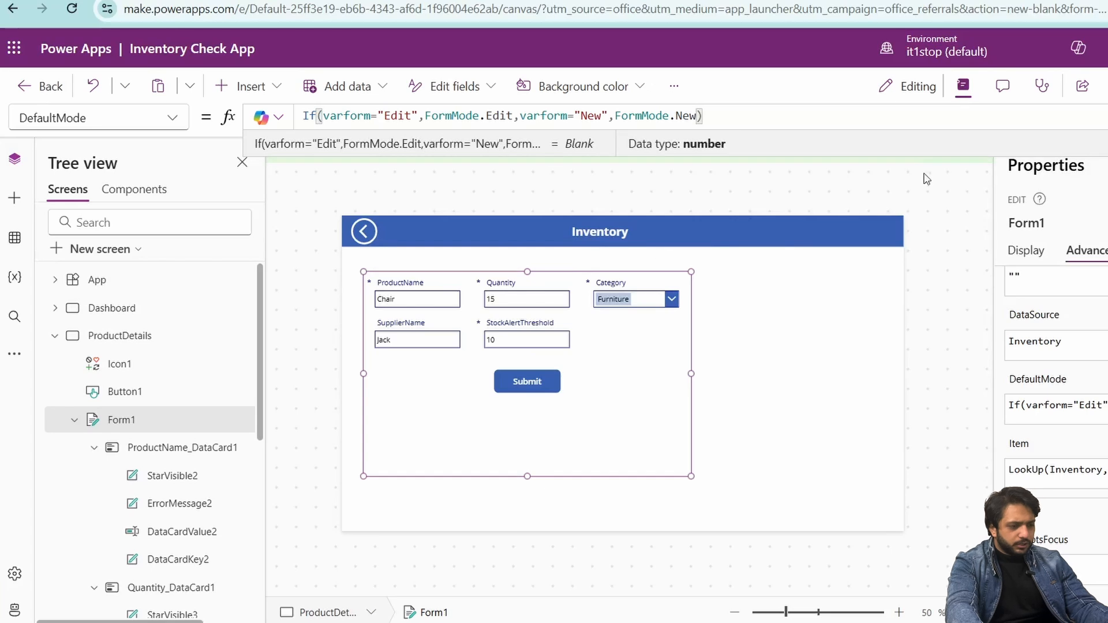
Preview the app, submit a new Electronics product named Headphones with quantity 12 and a supplier name from the Dashboard, and exit the preview
key(F5)
click(242, 141)
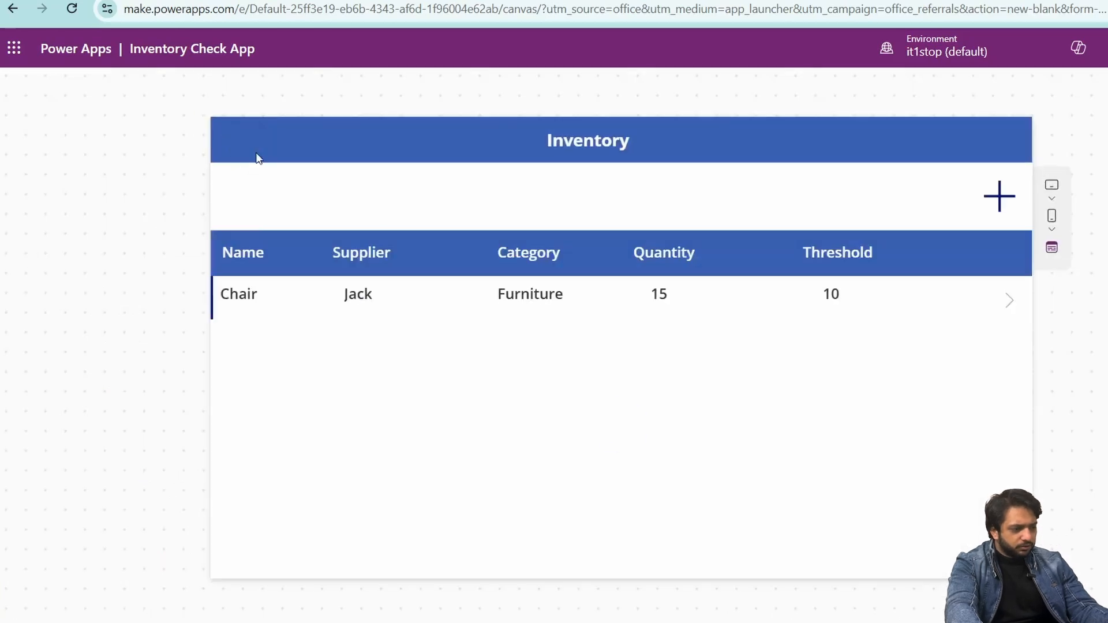
click(1004, 199)
click(321, 239)
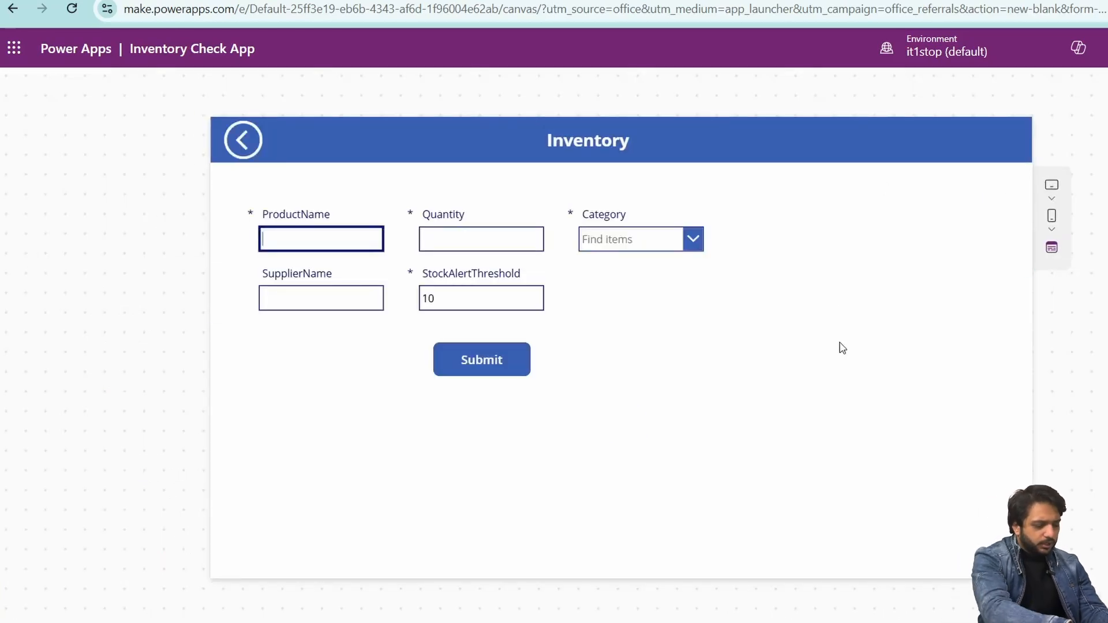
click(519, 366)
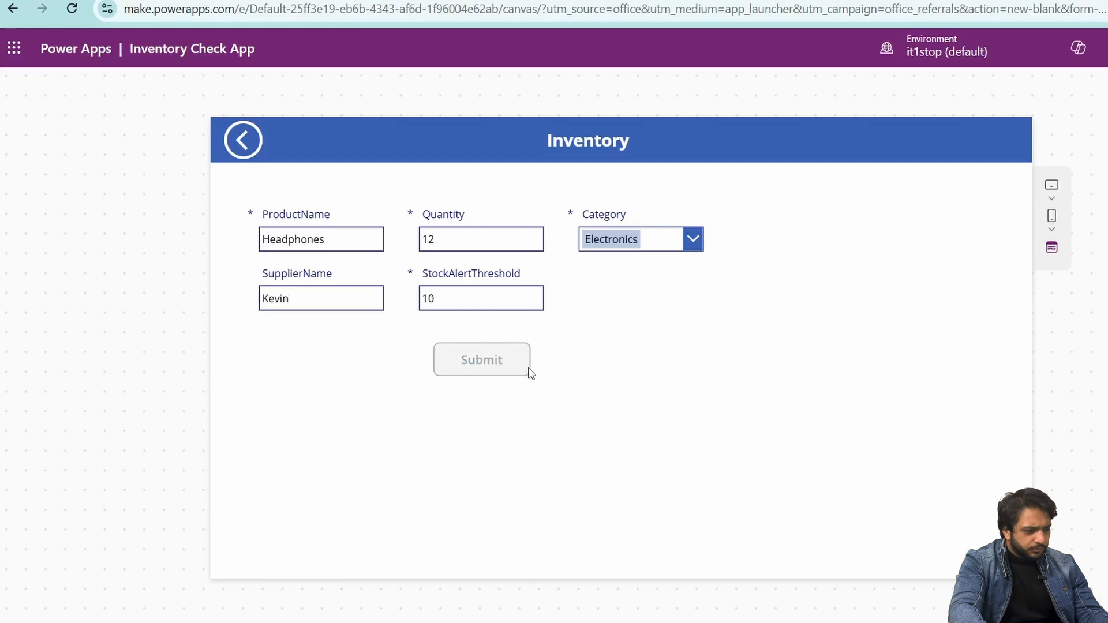
key(Escape)
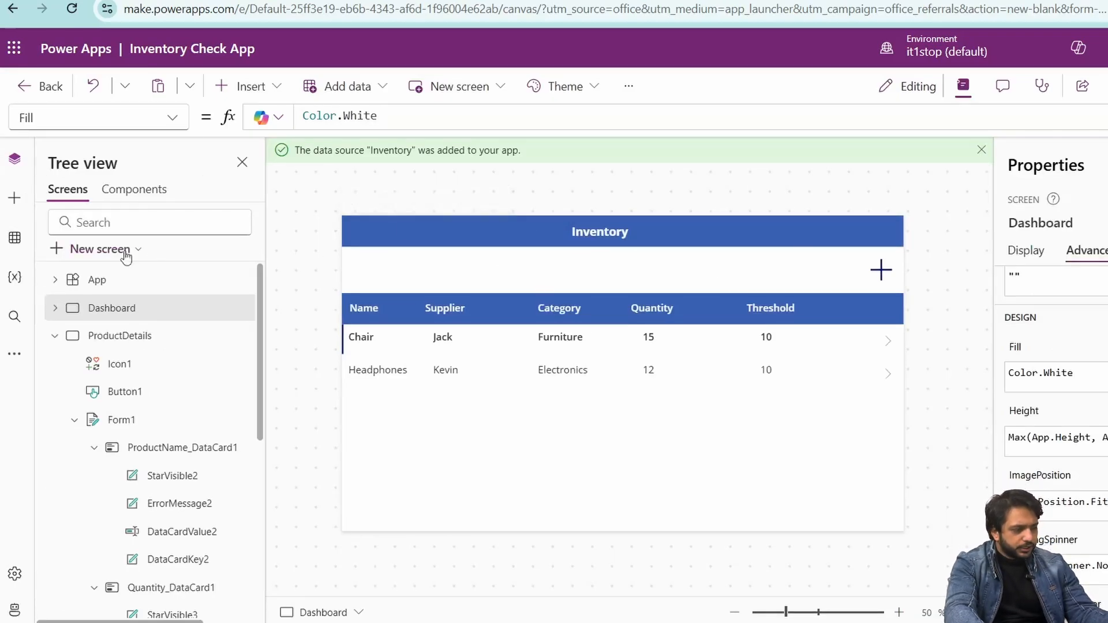
Add a Navigate(Dashboard); line after SubmitForm(Form1); in the Submit button's OnSelect formula
scroll(129, 297, down, 3)
scroll(87, 289, up, 3)
click(46, 289)
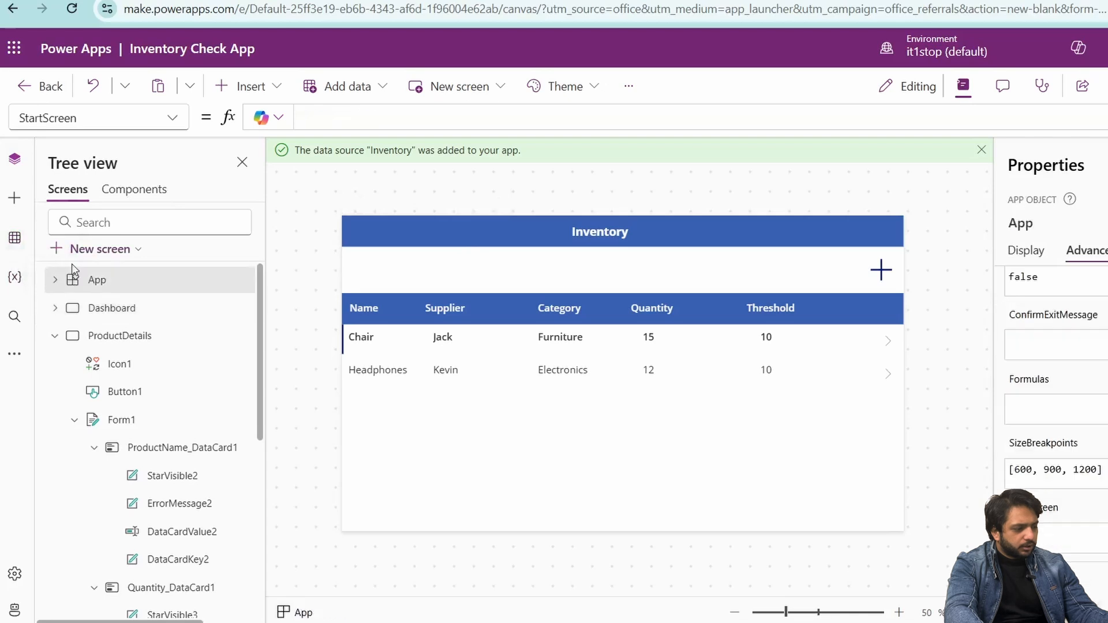
scroll(144, 433, down, 6)
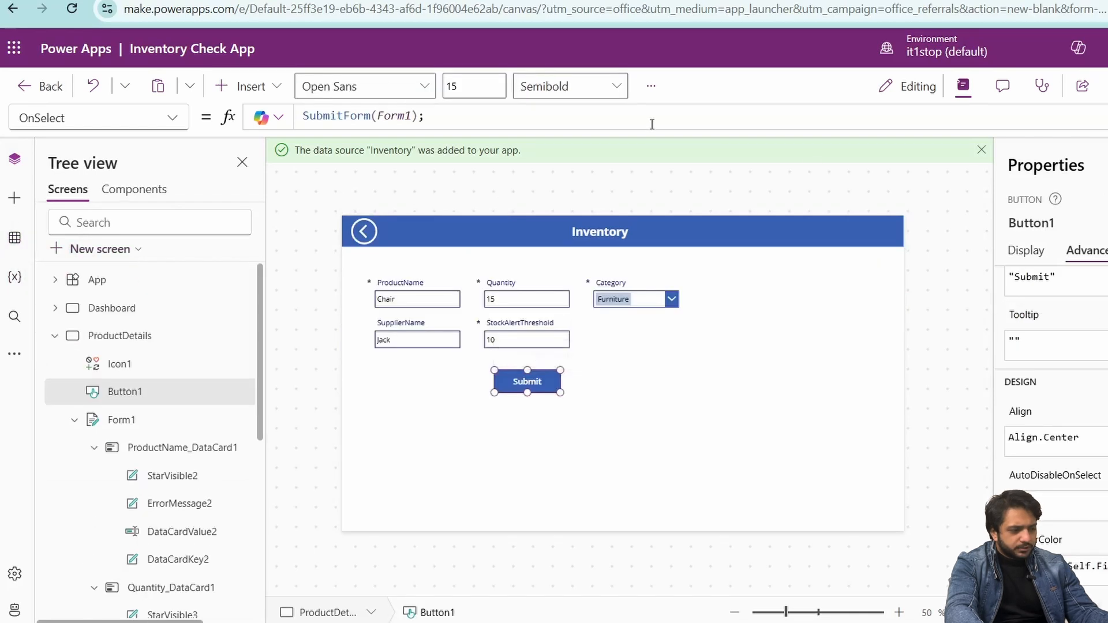
click(651, 119)
key(shift+Return)
text(Res)
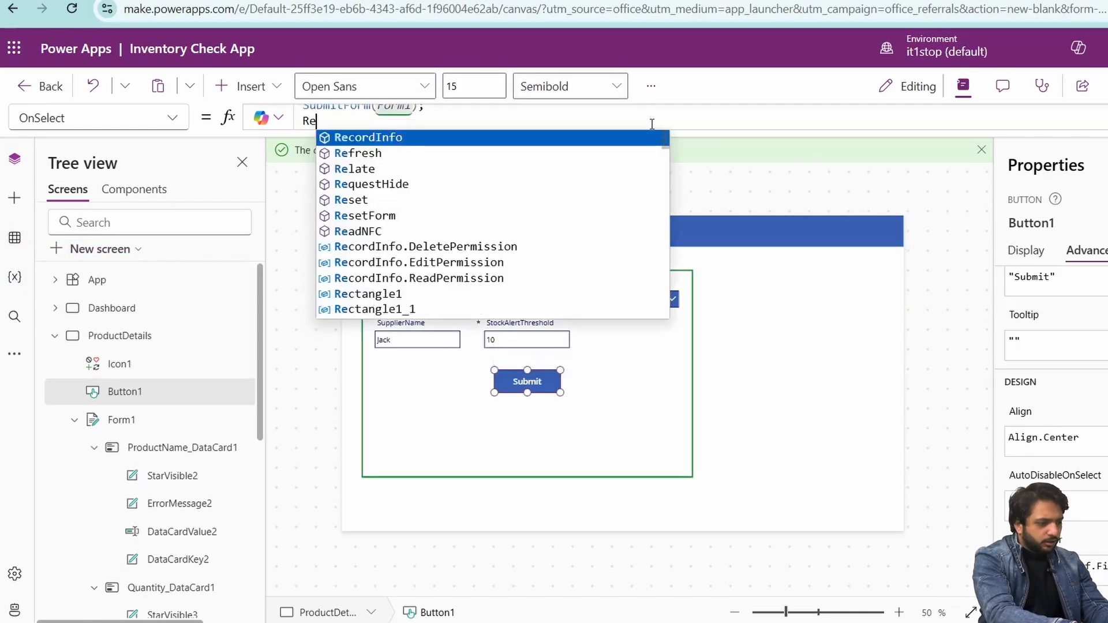
key(BackSpace)
key(BackSpace)
key(BackSpace)
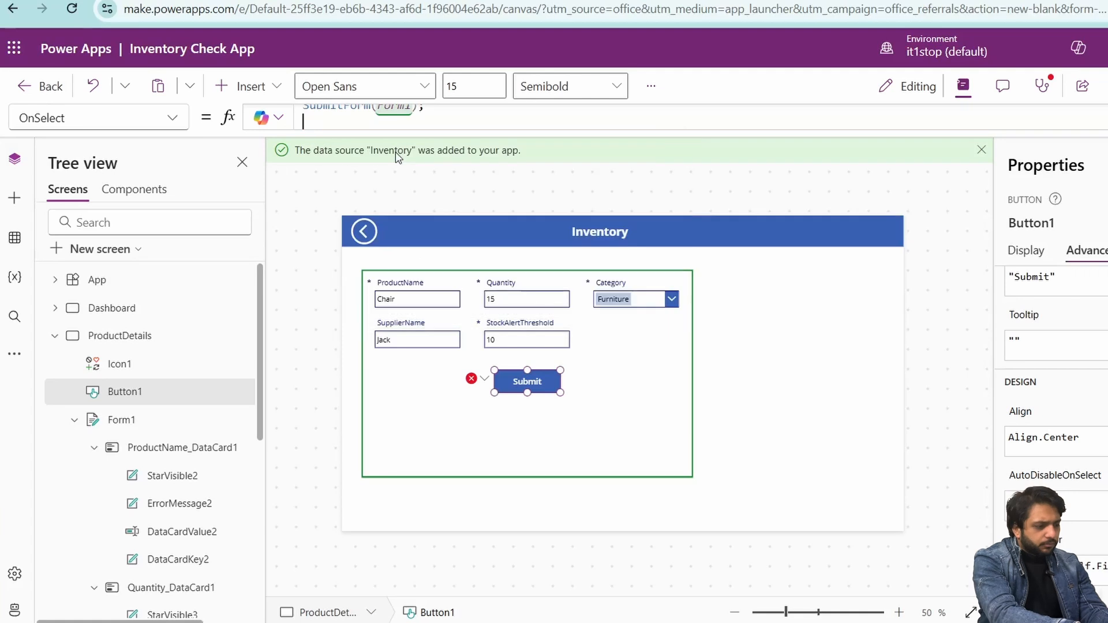
text(Navigate)
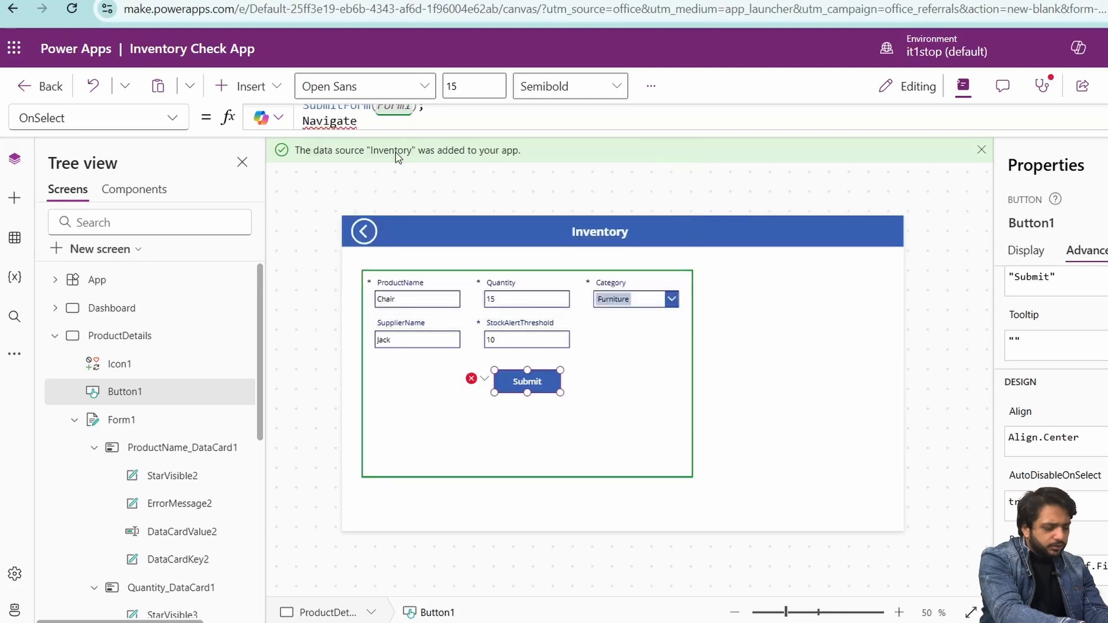
text((Dashboard);)
click(508, 460)
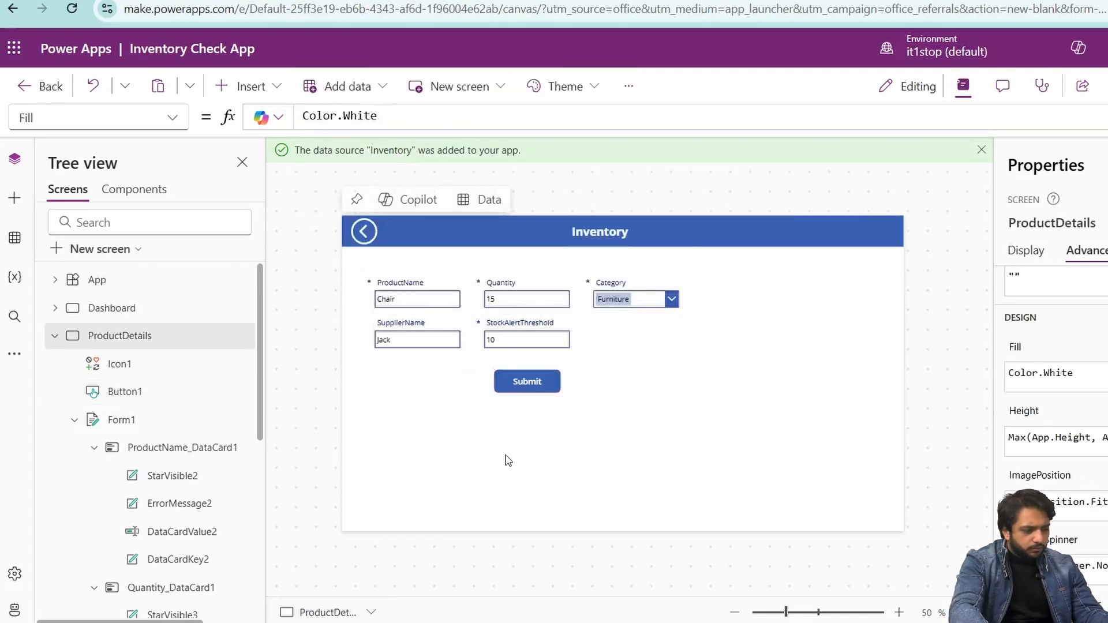
Set Form1's OnSuccess formula to Notify("Product Saved Successfully",NotificationType.Success,1000)
click(508, 460)
scroll(1067, 407, up, 6)
click(1034, 508)
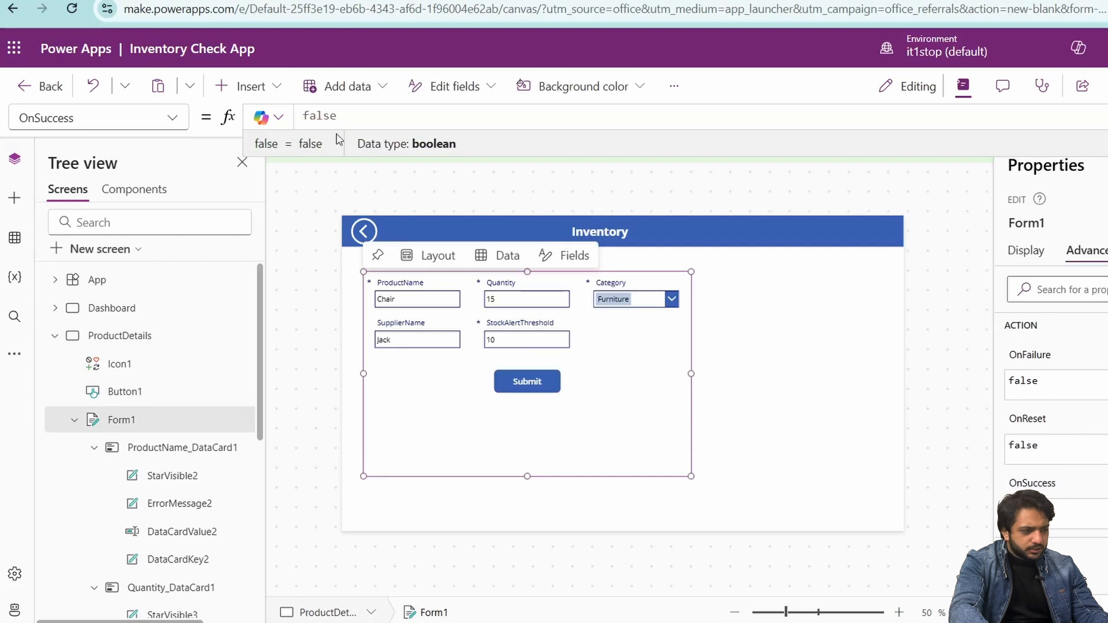
double_click(314, 117)
text(Notify("Product Saved Succes)
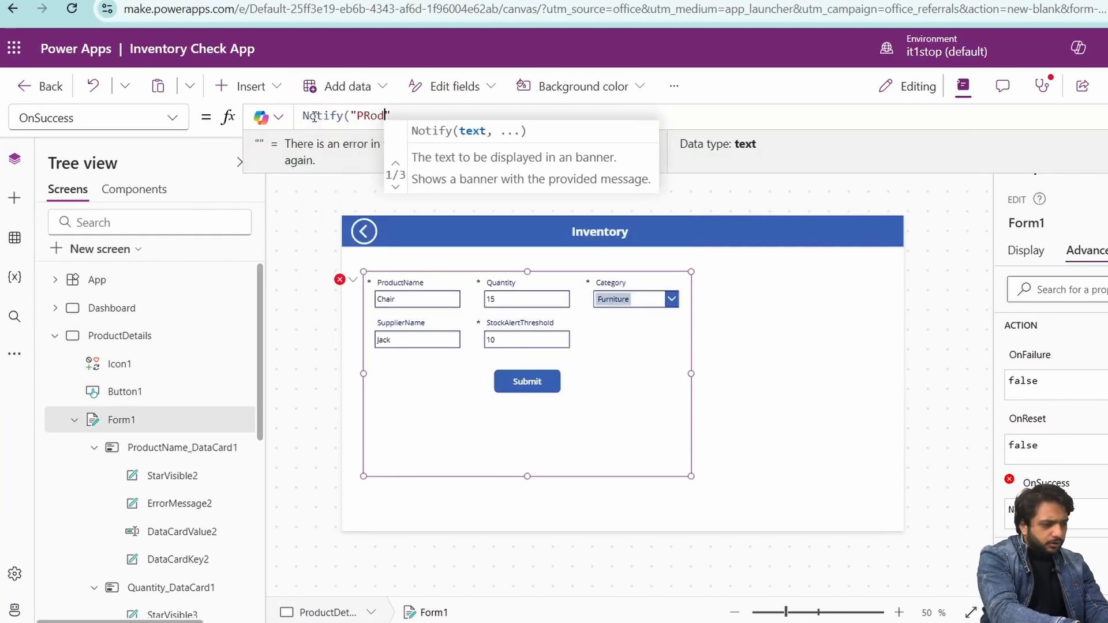
text(sfully",)
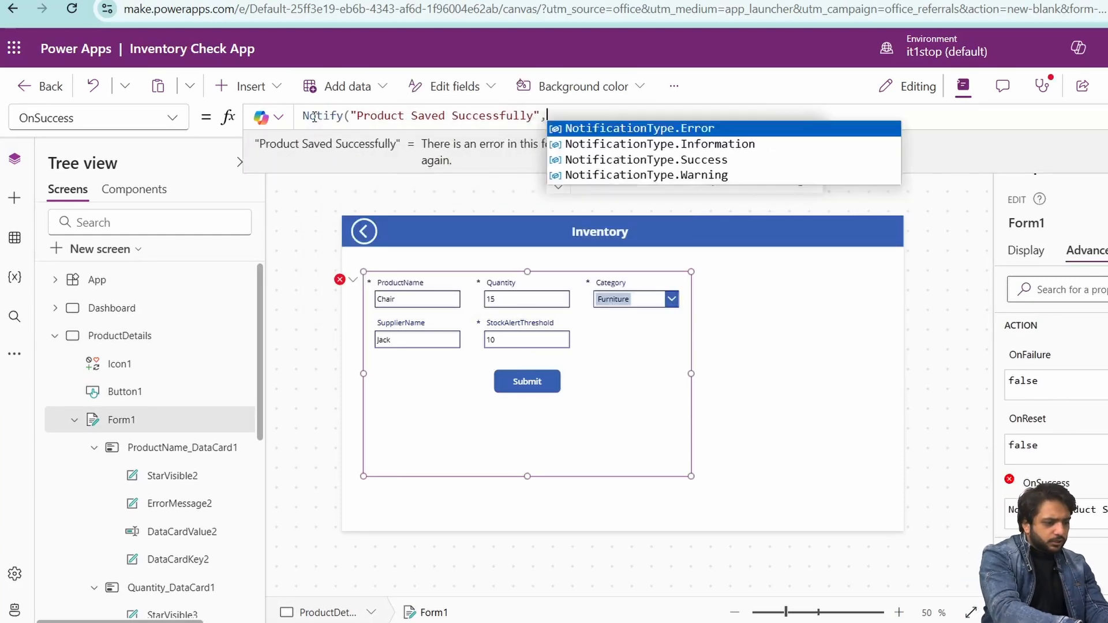
key(Down)
key(Down)
key(Tab)
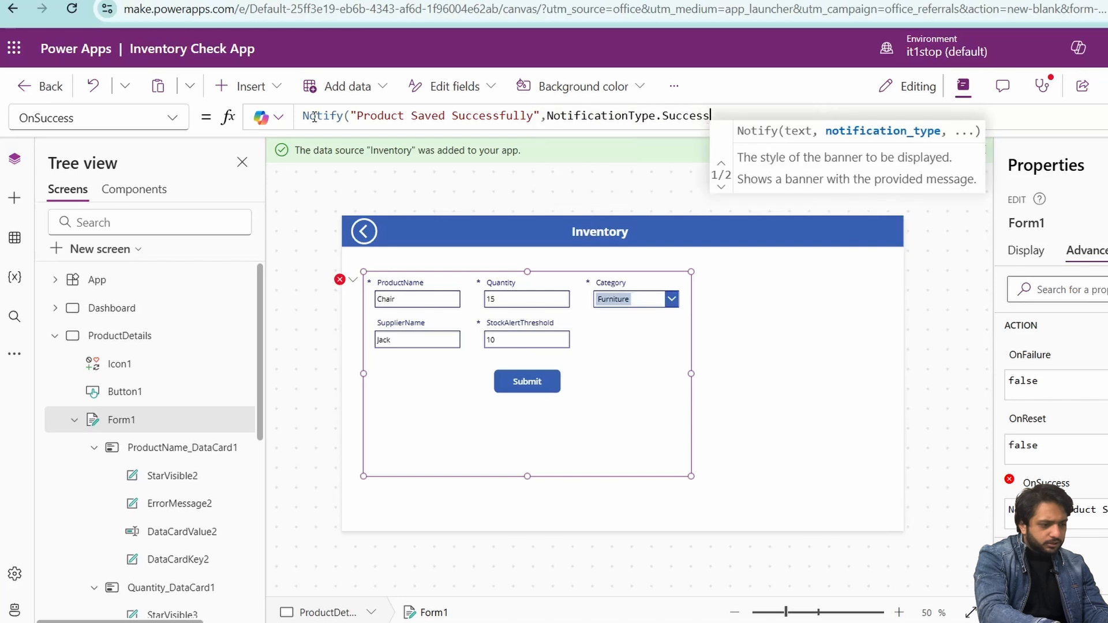
text(,1000)
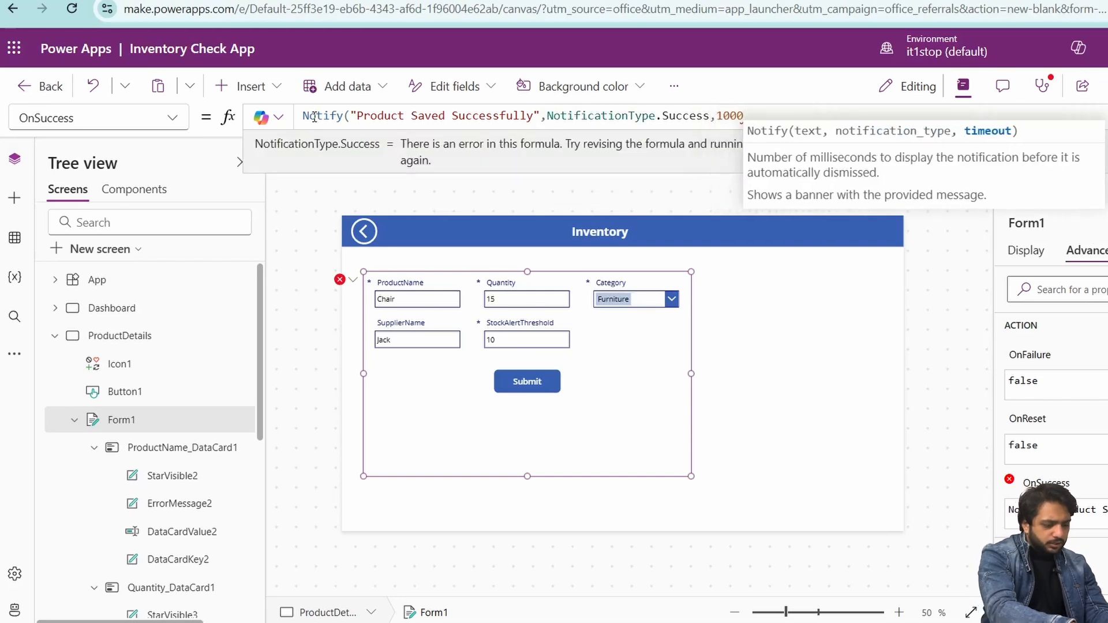
text())
key(Return)
Switch to the SharePoint Inventory list, rename the Category column's Choice 3 option to Apparel, and save the column
key(ctrl+Tab)
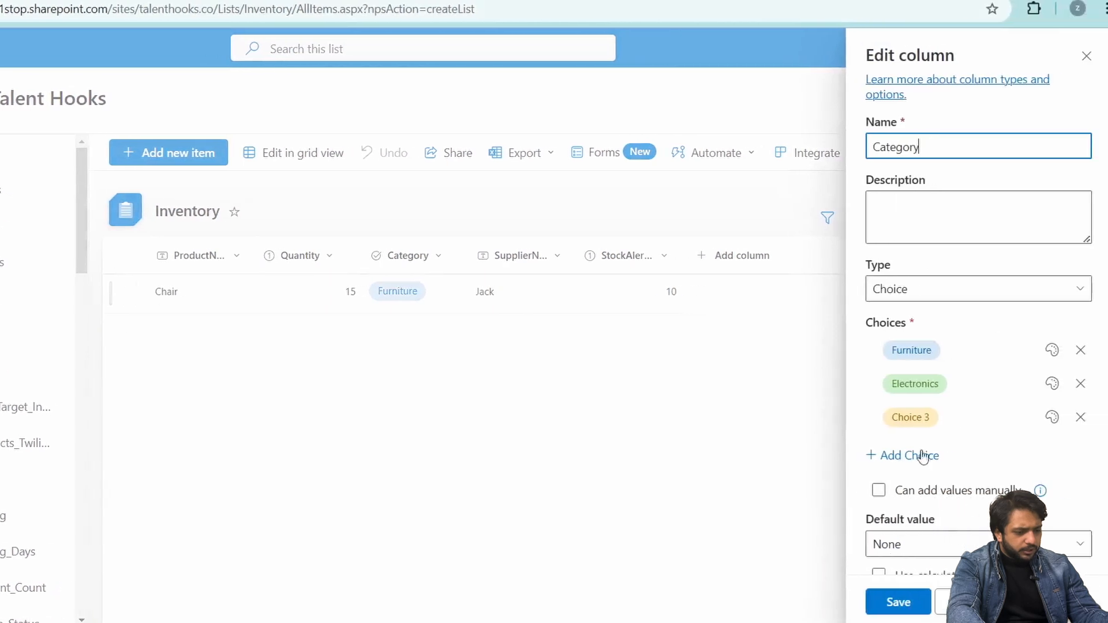
click(915, 412)
text(Apparel)
click(997, 452)
scroll(933, 535, down, 2)
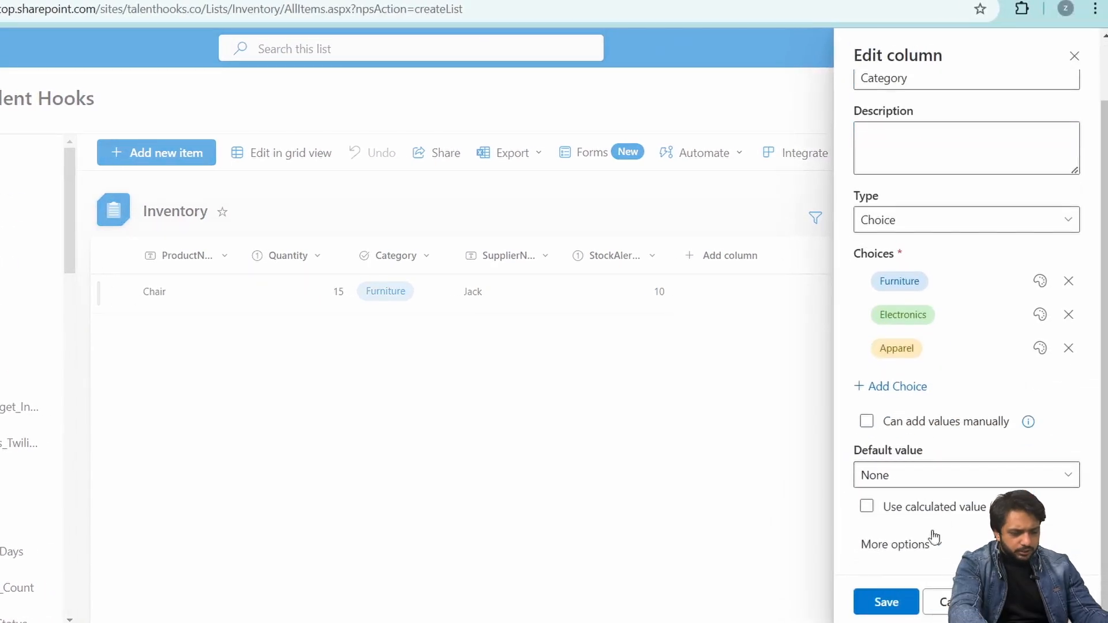
click(884, 601)
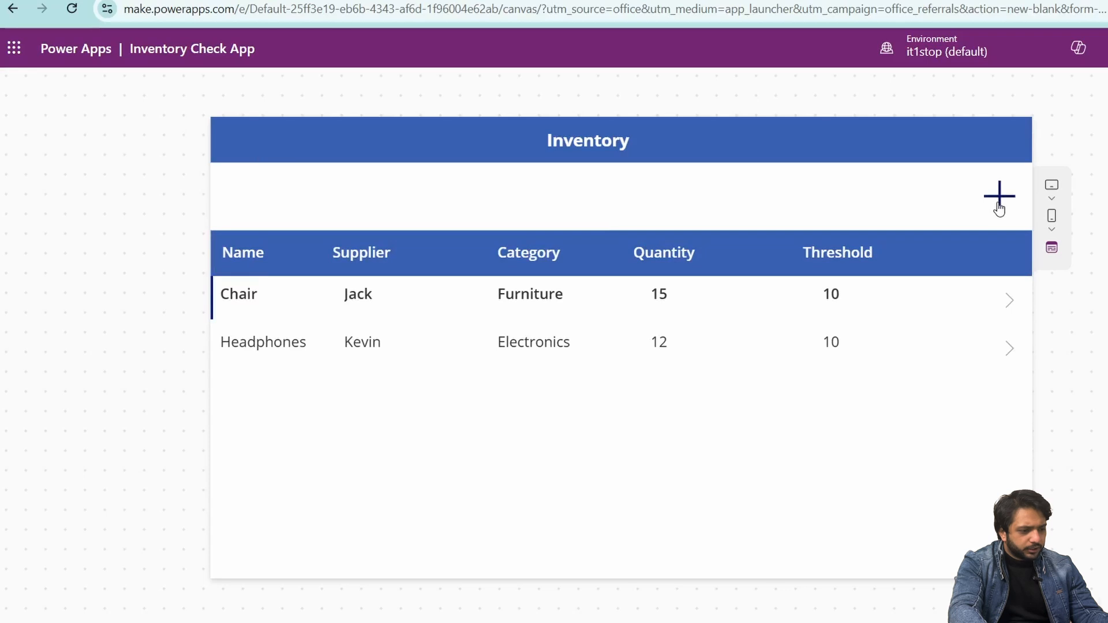
Submit a new Electronics product named Laptop with quantity 15, stock alert threshold 9 and a supplier name, and exit the preview
click(1000, 196)
click(355, 236)
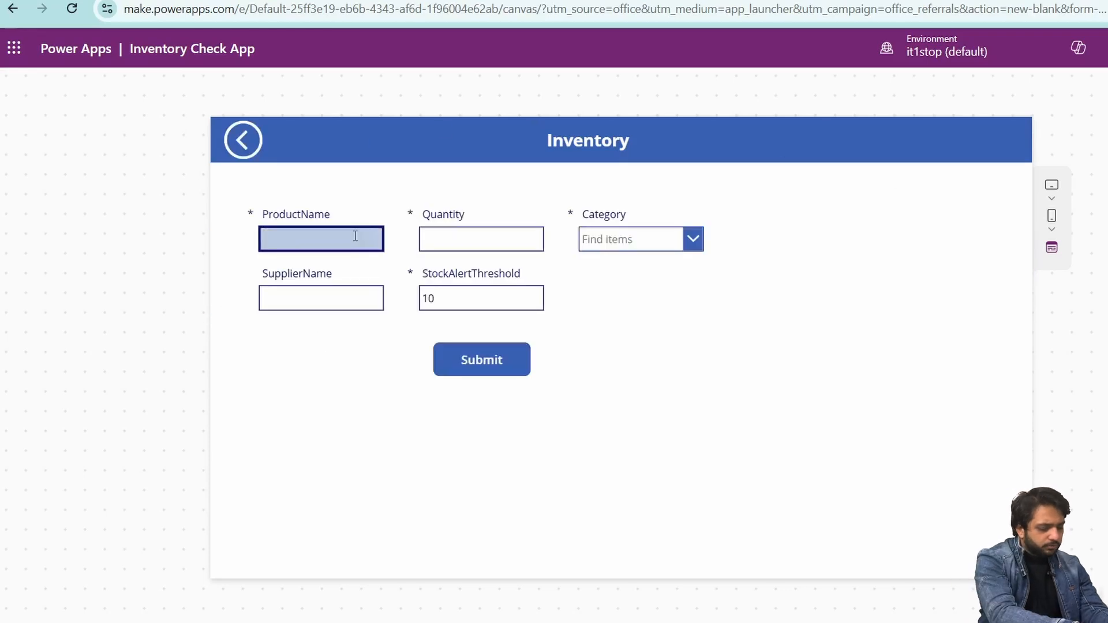
click(440, 295)
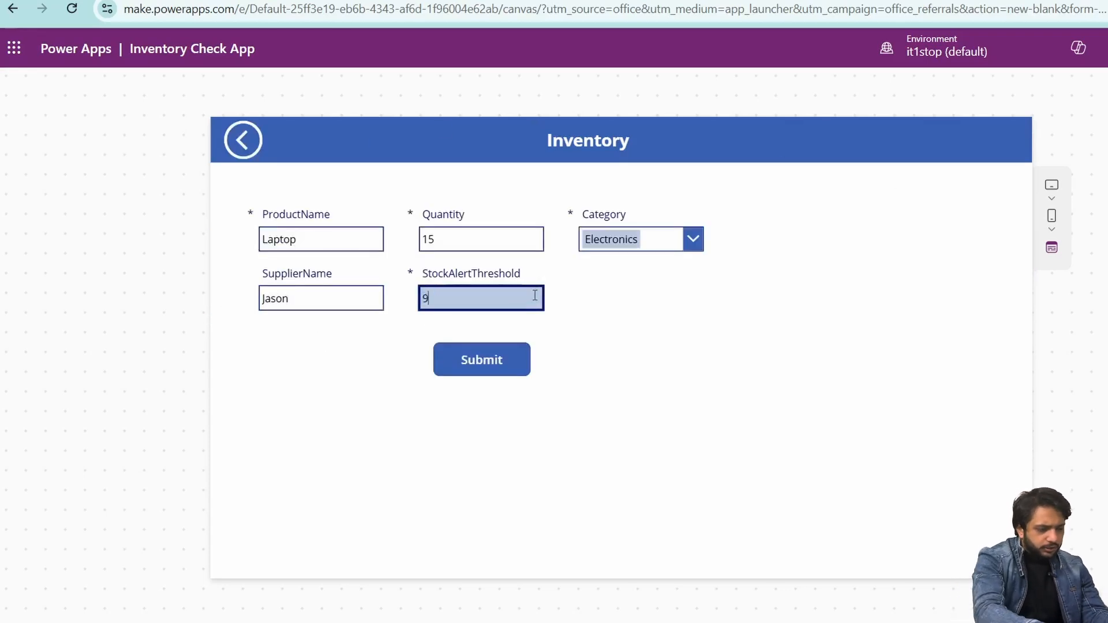
text(9)
click(502, 361)
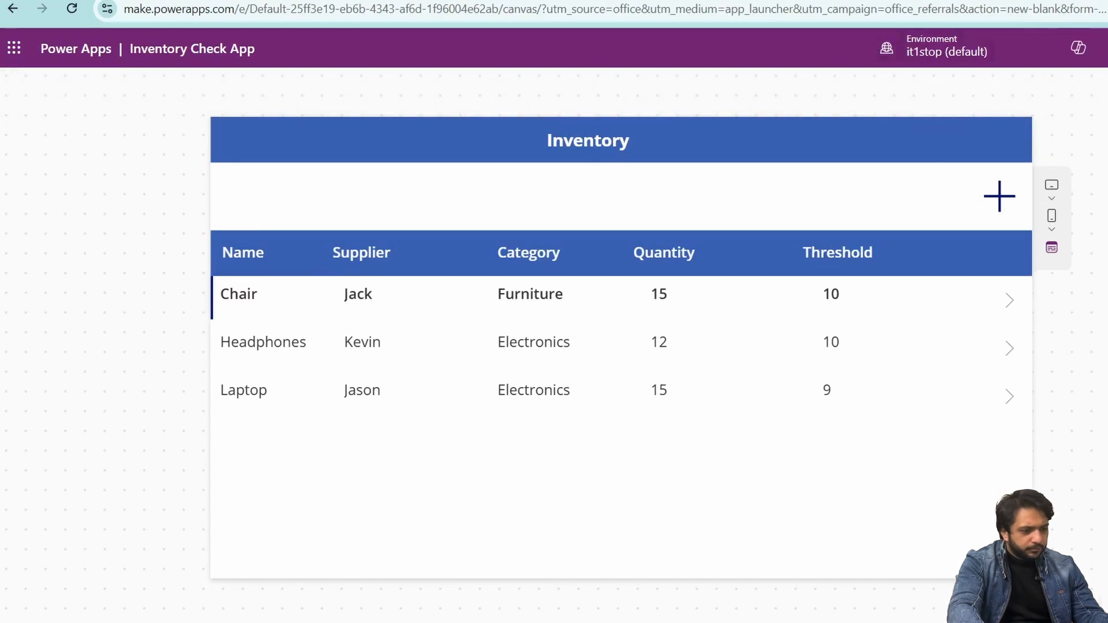
key(Escape)
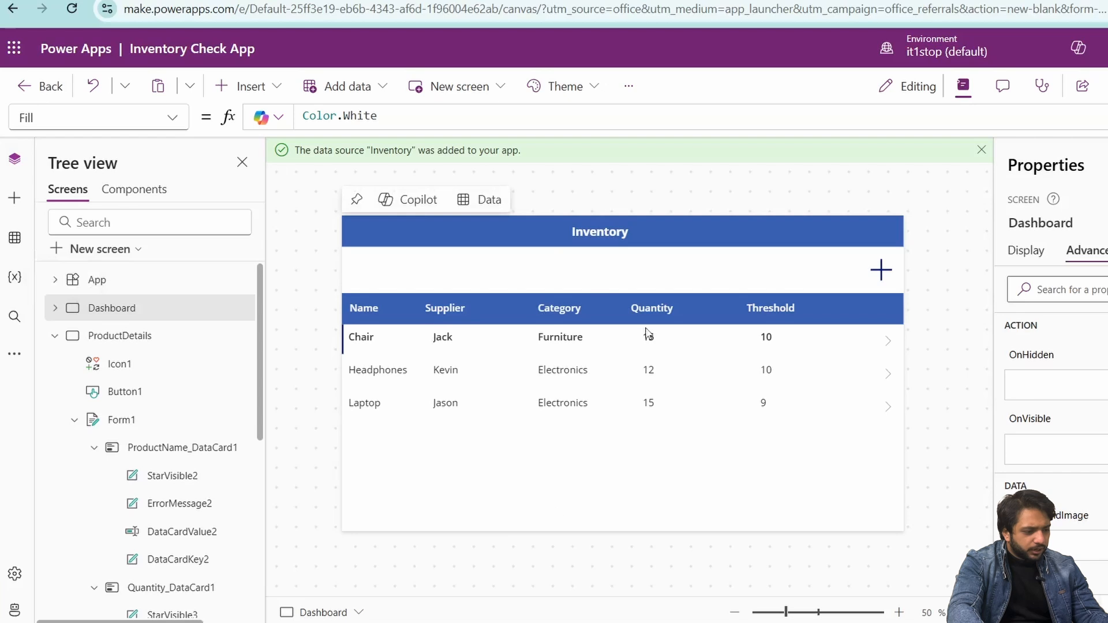
Insert a drop-down on the Dashboard screen and rename it CategoryDD
click(14, 198)
click(119, 193)
text(Dr)
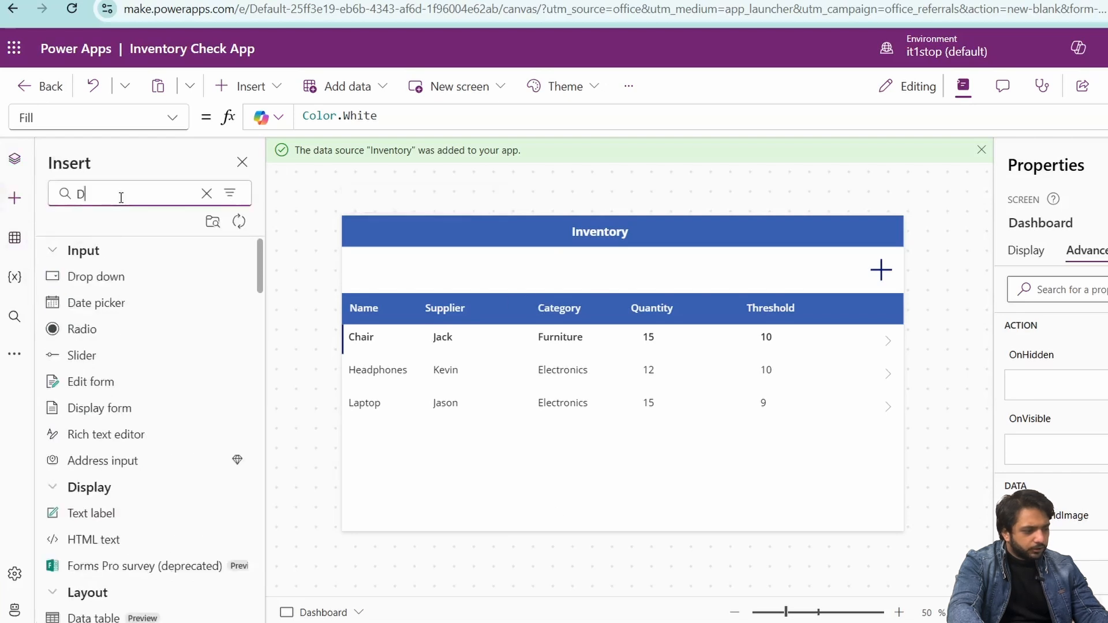
click(92, 276)
text(Ca)
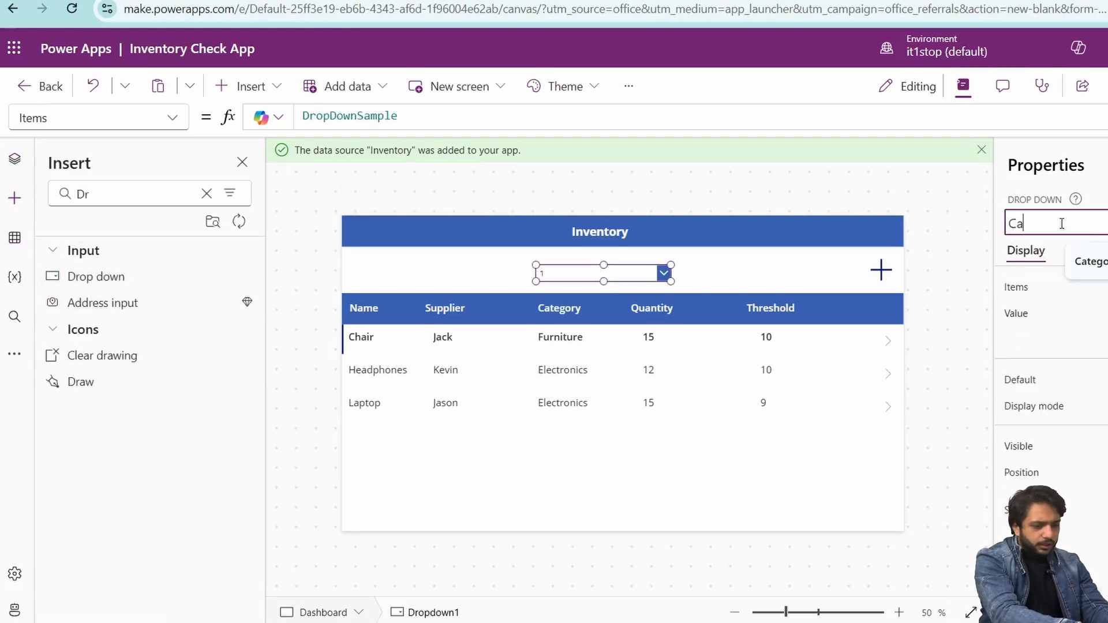
text(tegoryDD)
Set CategoryDD's Items formula to ["Furniture","Electronics","Apparel","All"]
click(371, 116)
double_click(364, 114)
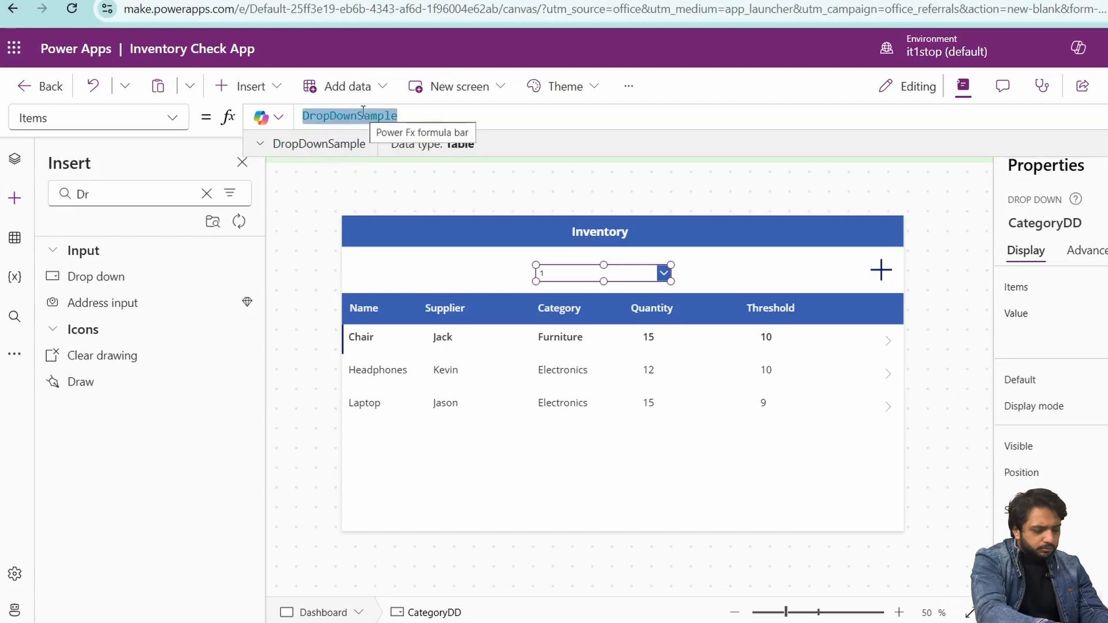
key(BackSpace)
text(")
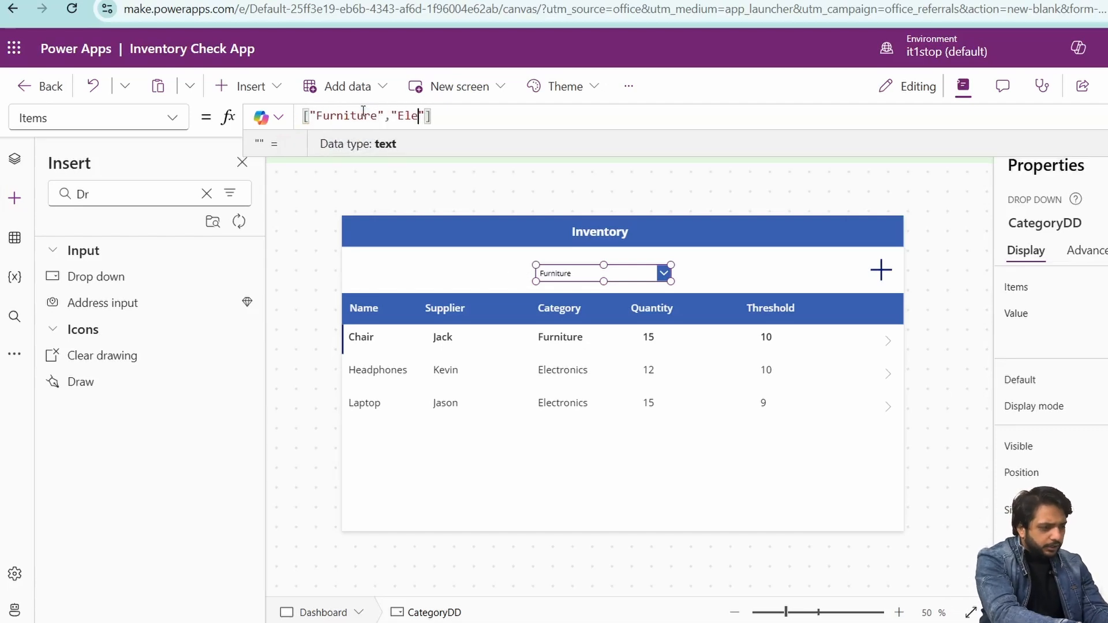
text(Furniture","Electronics","Apparel",")
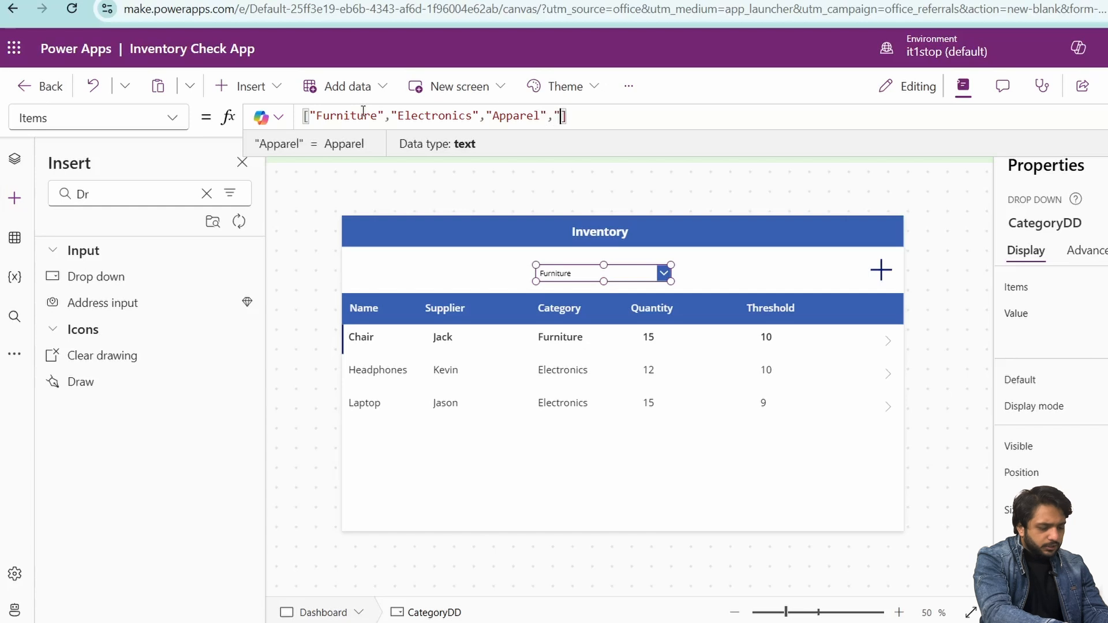
text(All")
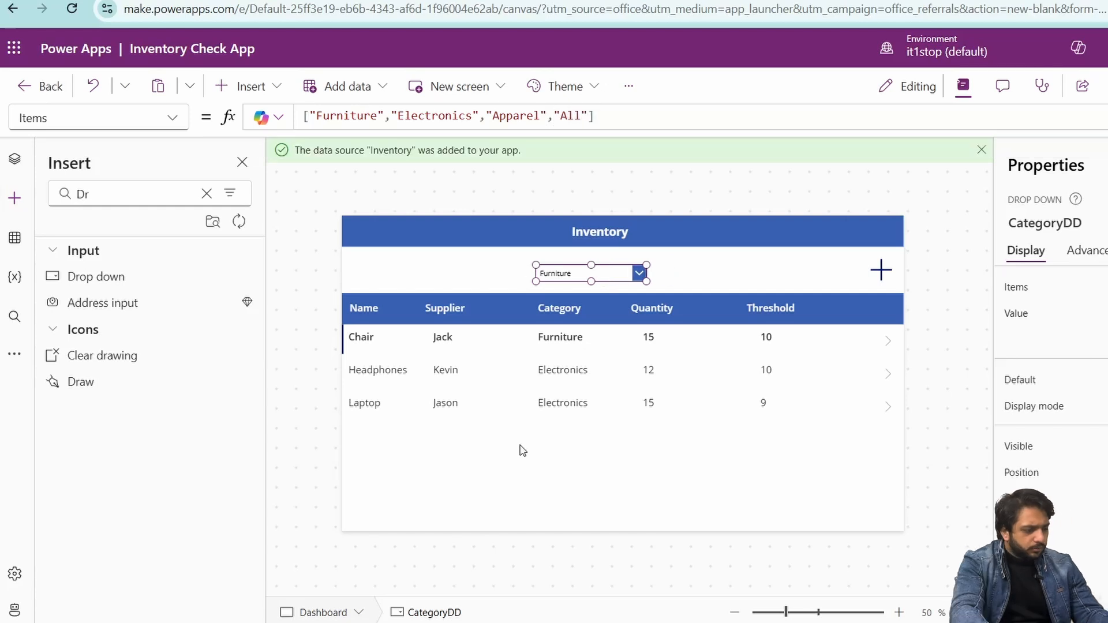
Set the product gallery's Items formula to Filter(Inventory,Category.Value=CategoryDD.Selected.Value)
click(521, 450)
click(310, 117)
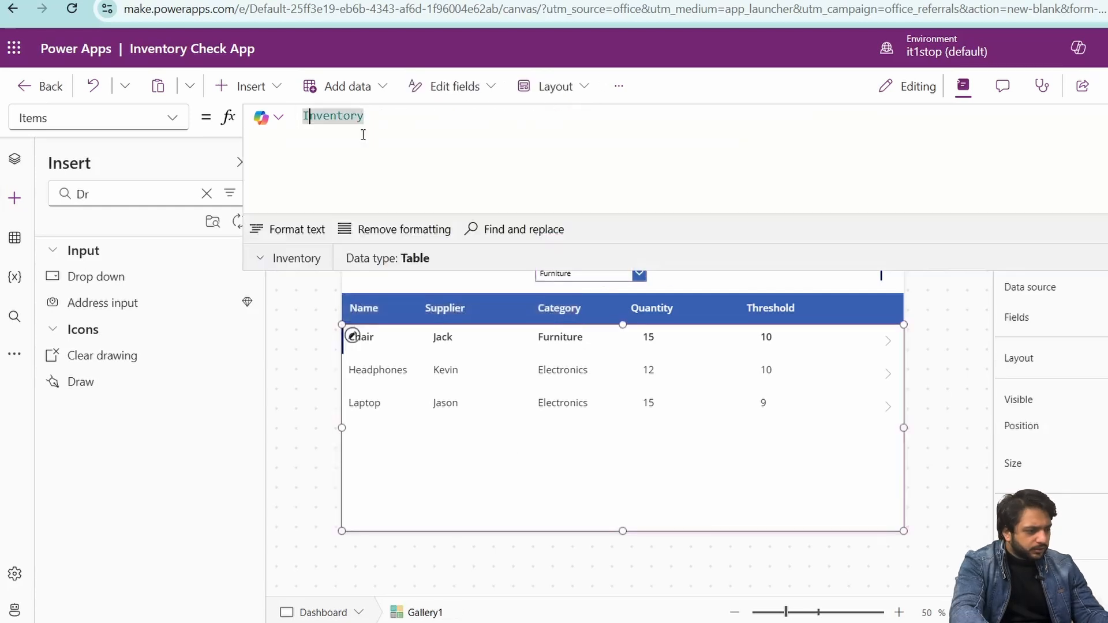
text(()
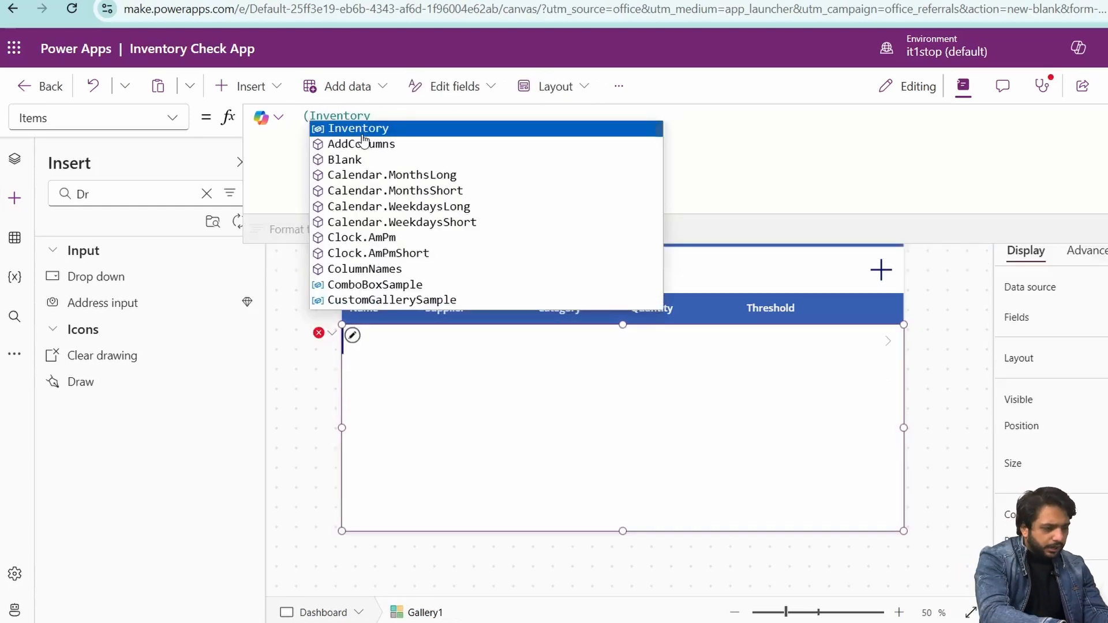
text(Filter)
click(435, 116)
text(,Ca)
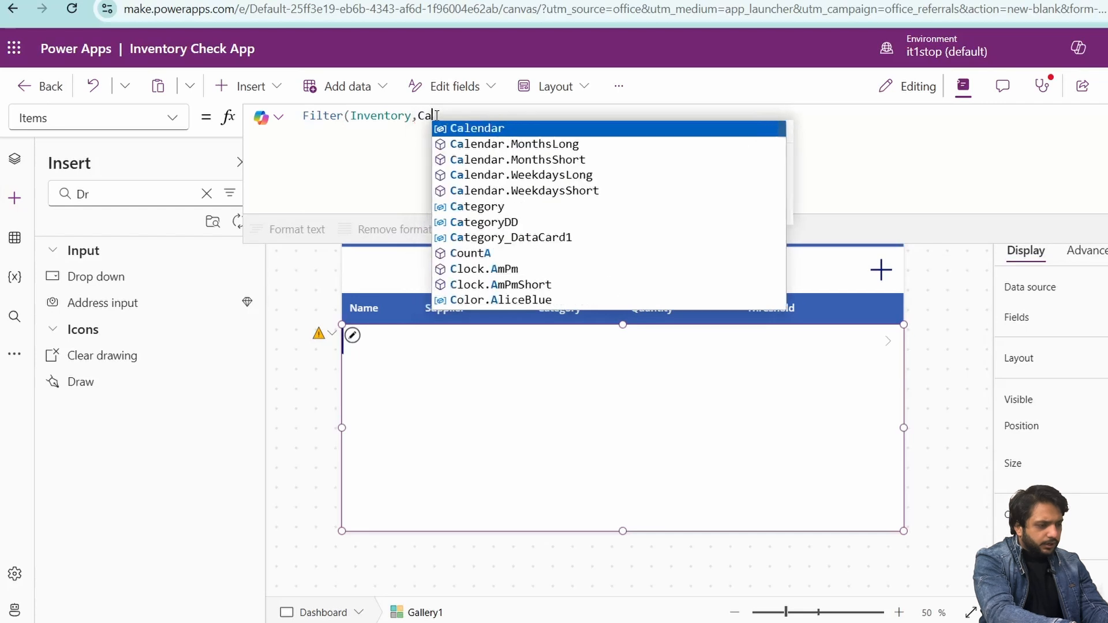
text(tegory.Value=)
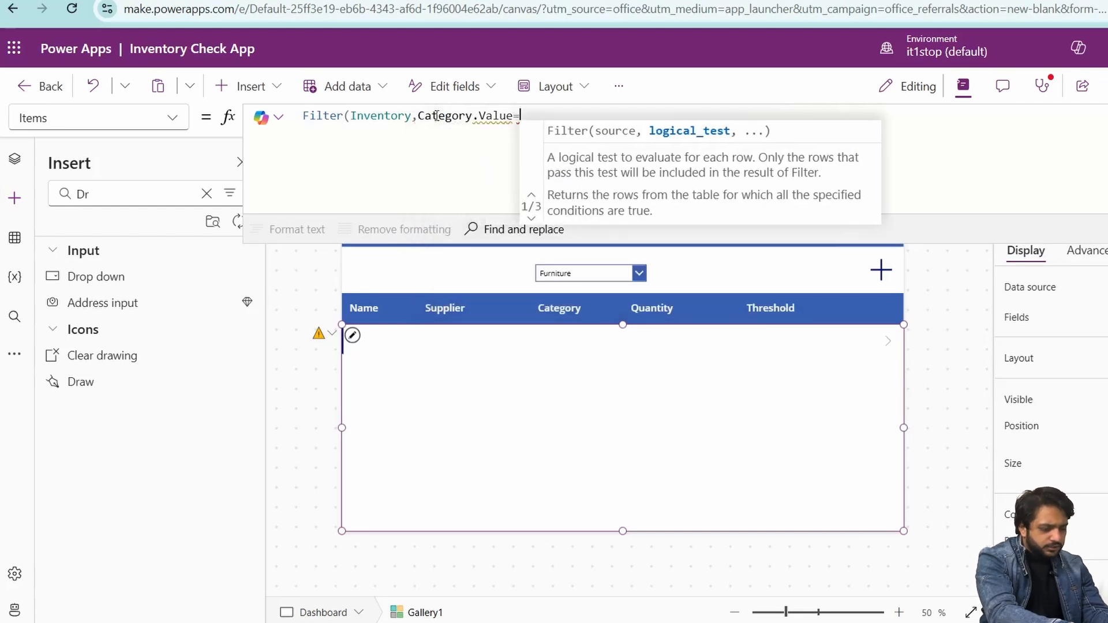
text(Cate)
key(Down)
key(Tab)
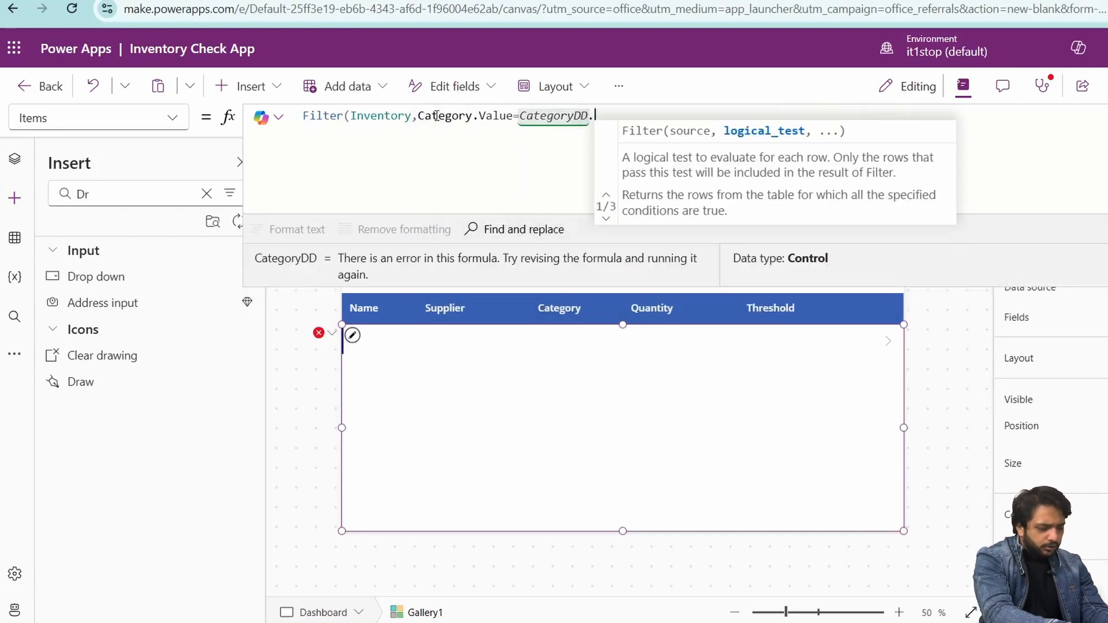
text(.Se)
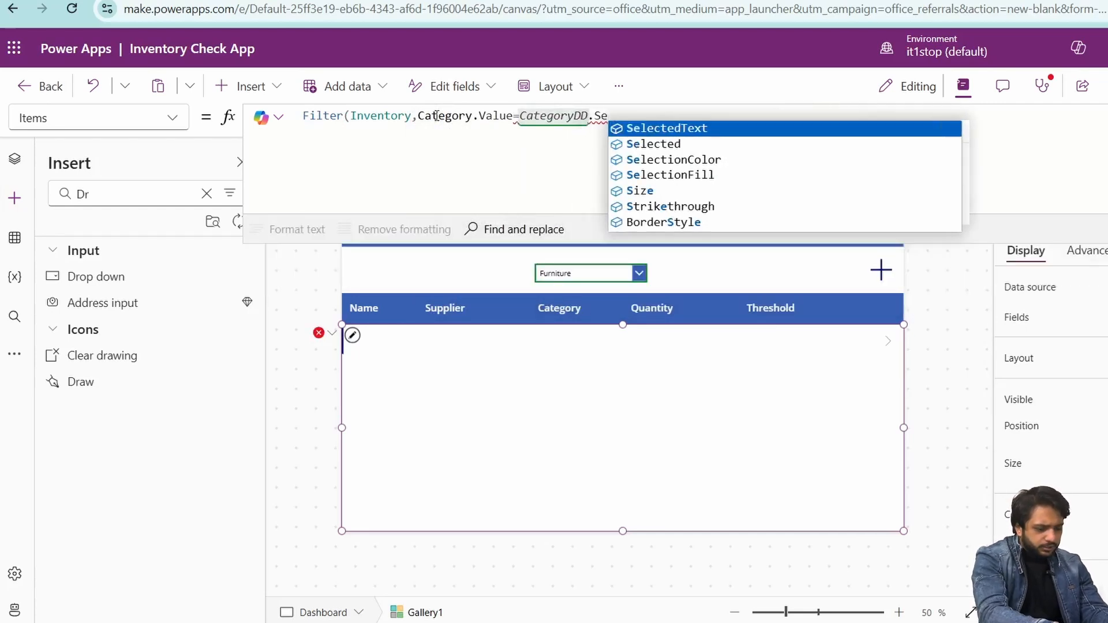
key(Down)
key(Tab)
text(.V)
key(Tab)
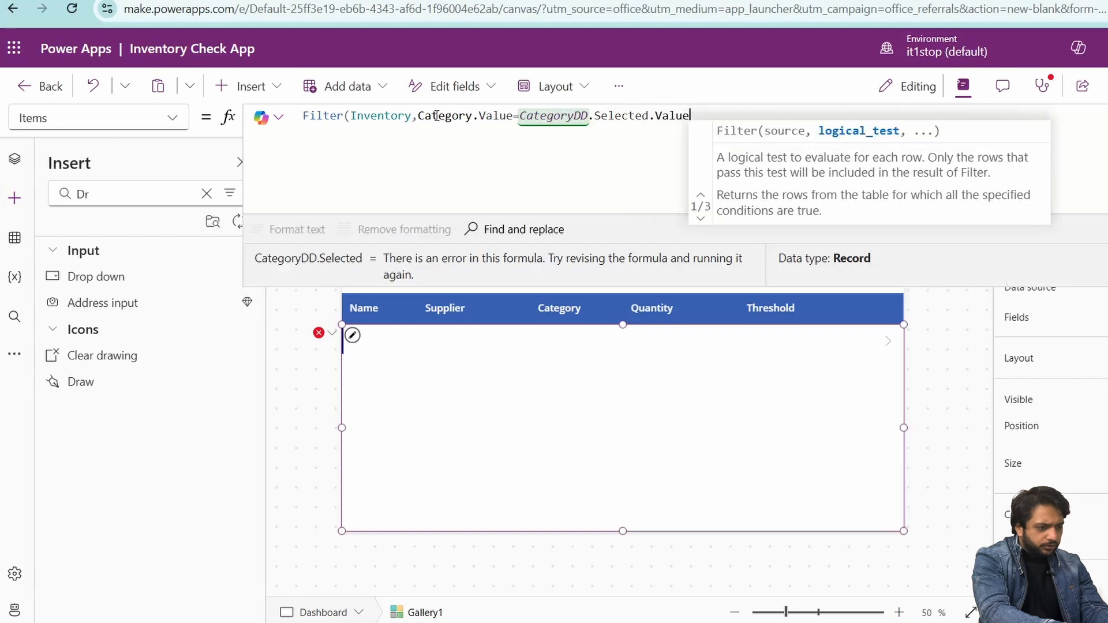
text())
Preview the gallery filter with the Electronics, Apparel and All categories, and exit the preview
click(565, 204)
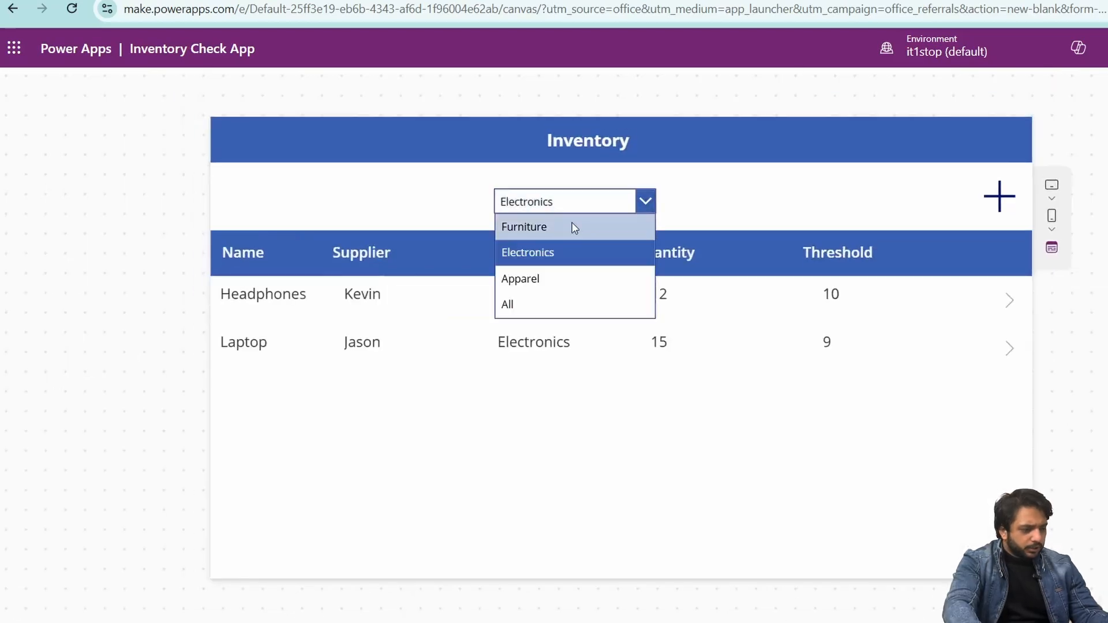
click(576, 288)
click(569, 203)
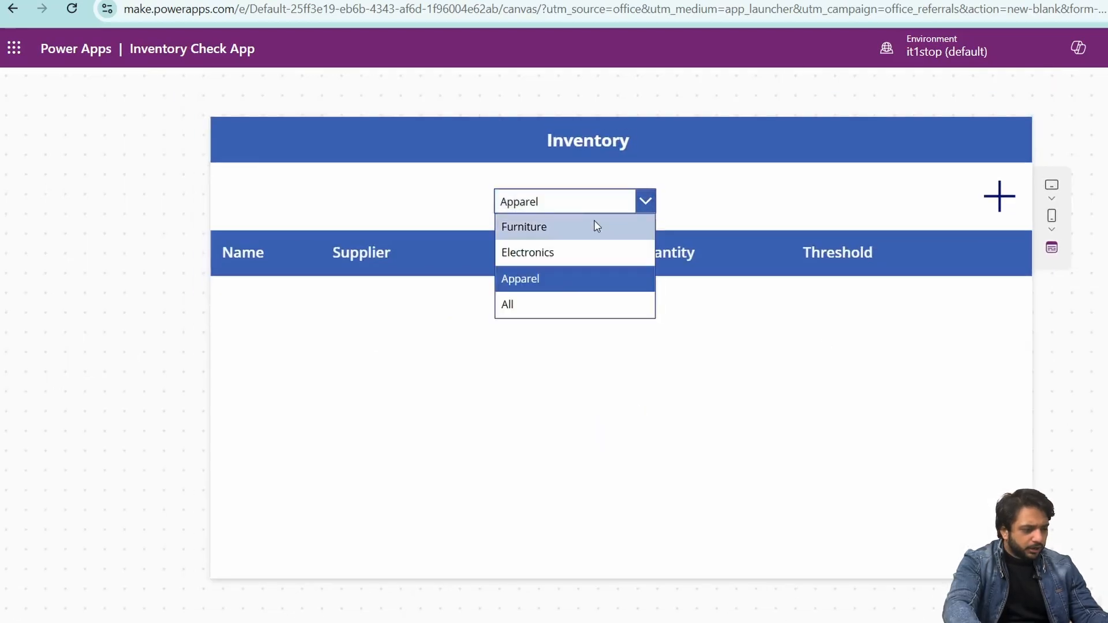
click(565, 304)
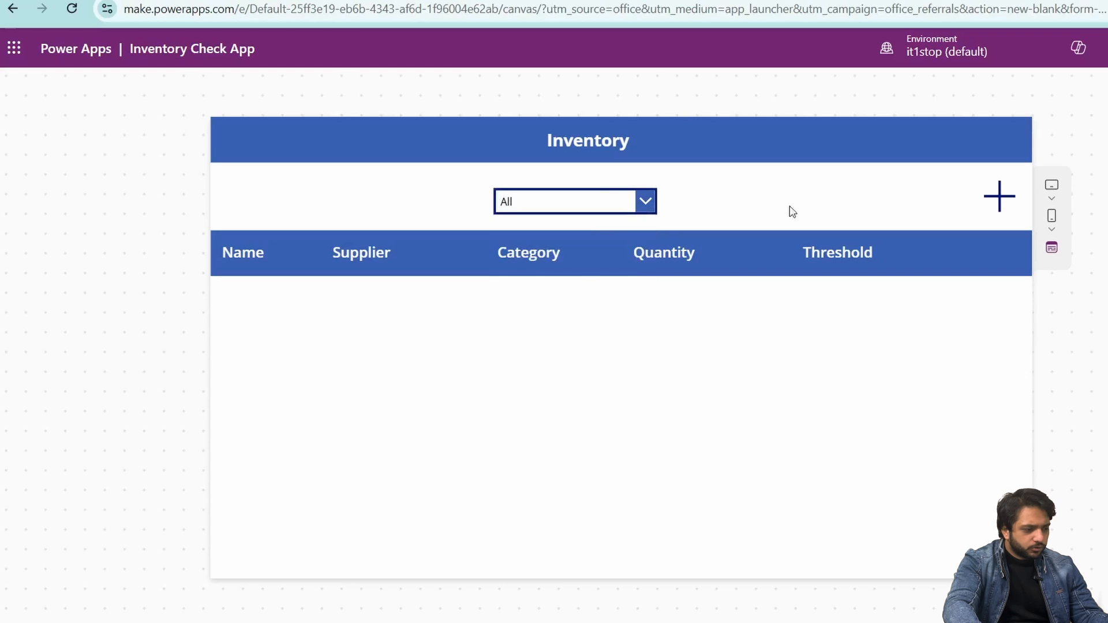
key(Escape)
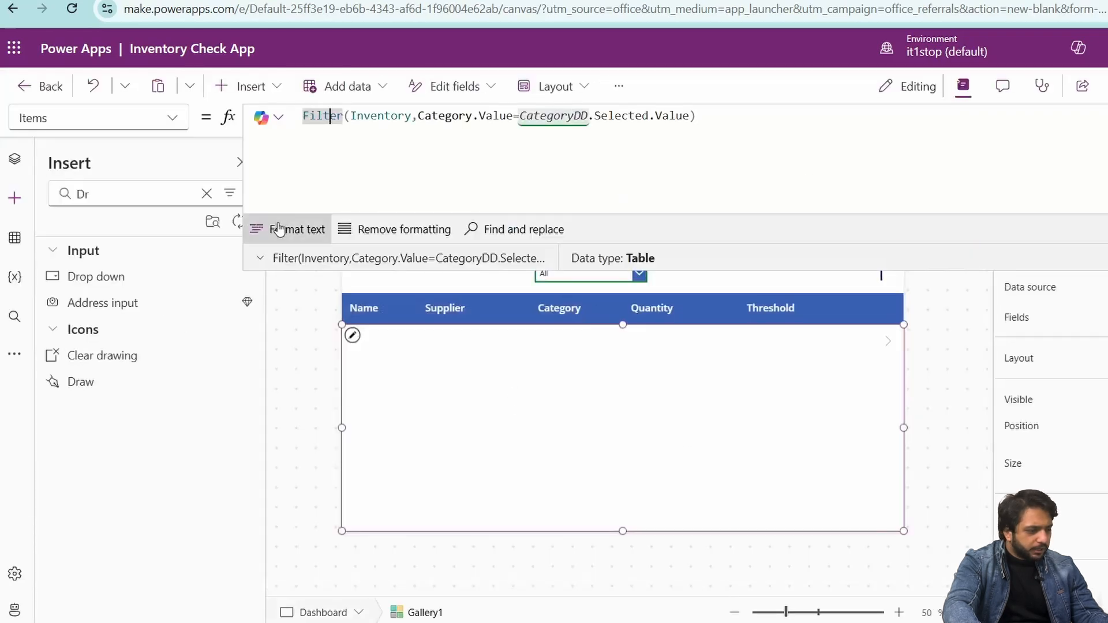
Format the gallery's Items formula and wrap its Filter in an If testing CategoryDD.Selected.Value<>"All", with Inventory as the fallback
click(279, 230)
click(303, 111)
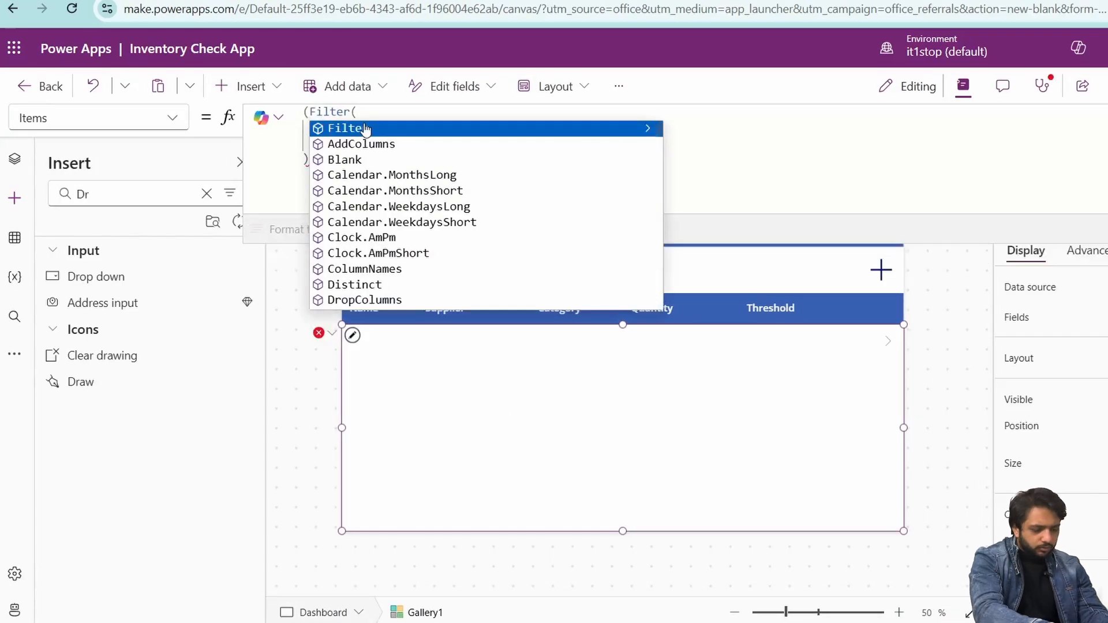
text(If()
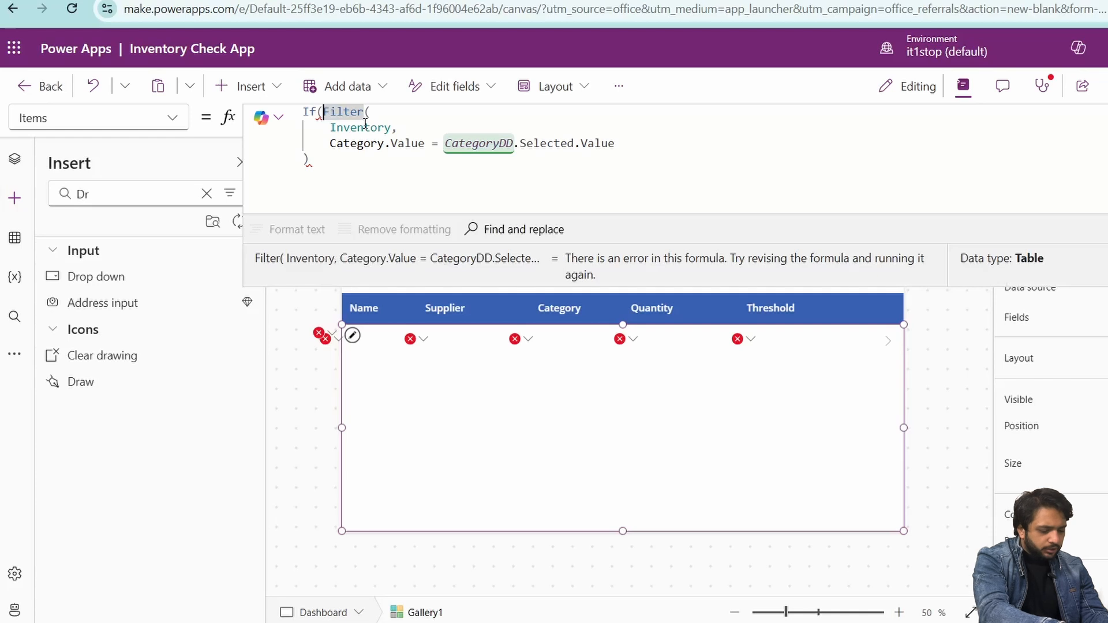
text(Dr)
key(BackSpace)
key(BackSpace)
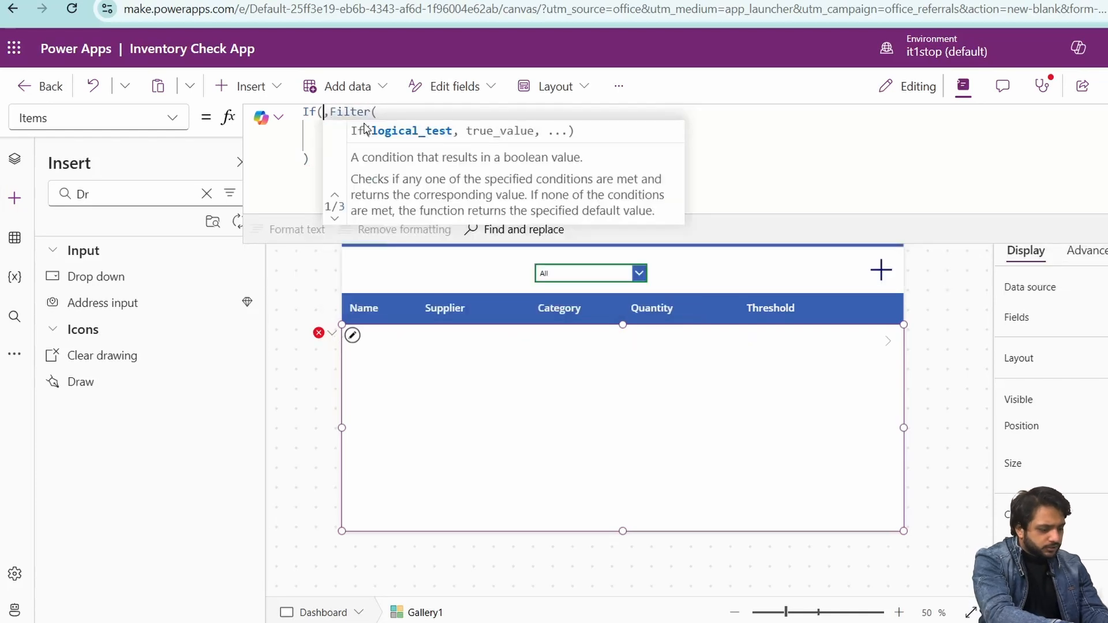
text(Cat)
key(Tab)
text(.Selected.Value)
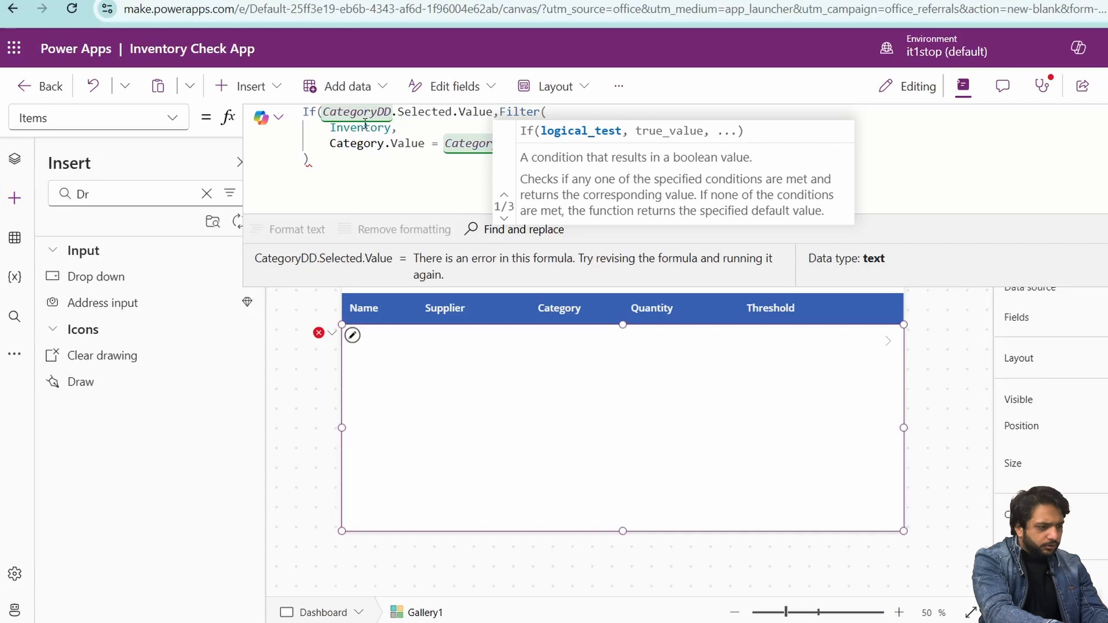
text(<>"Al)
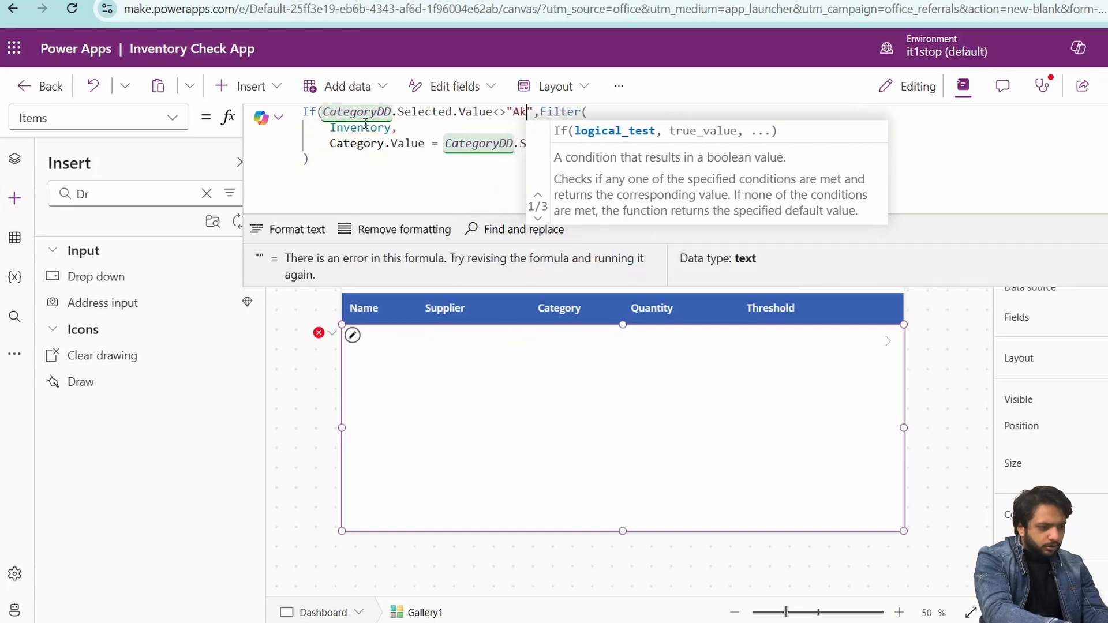
text(l)
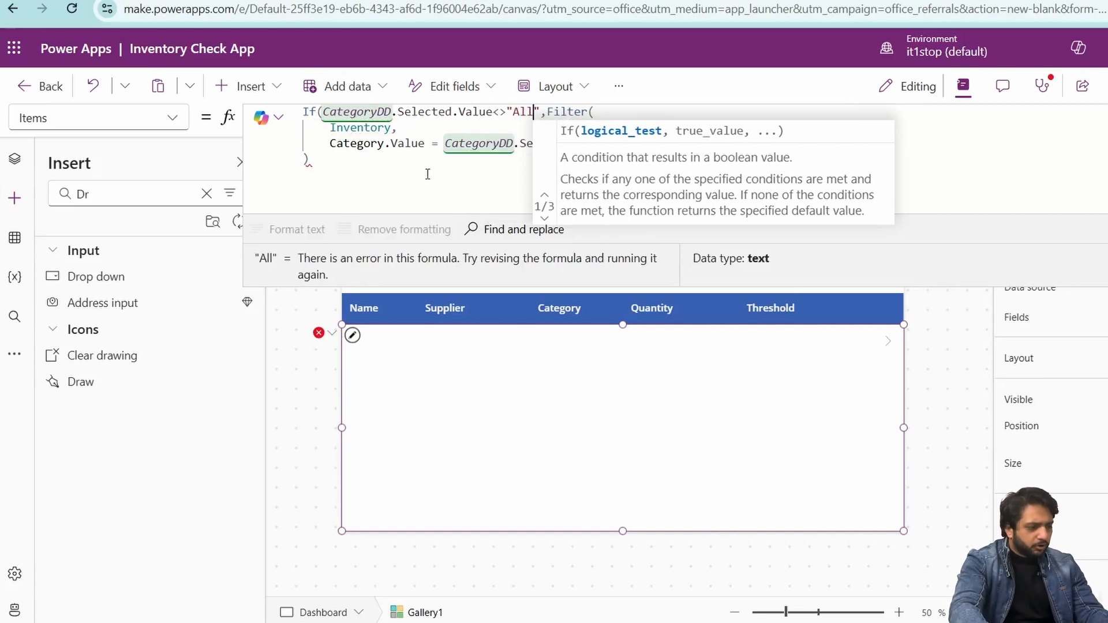
click(428, 173)
text(,Inventory ))
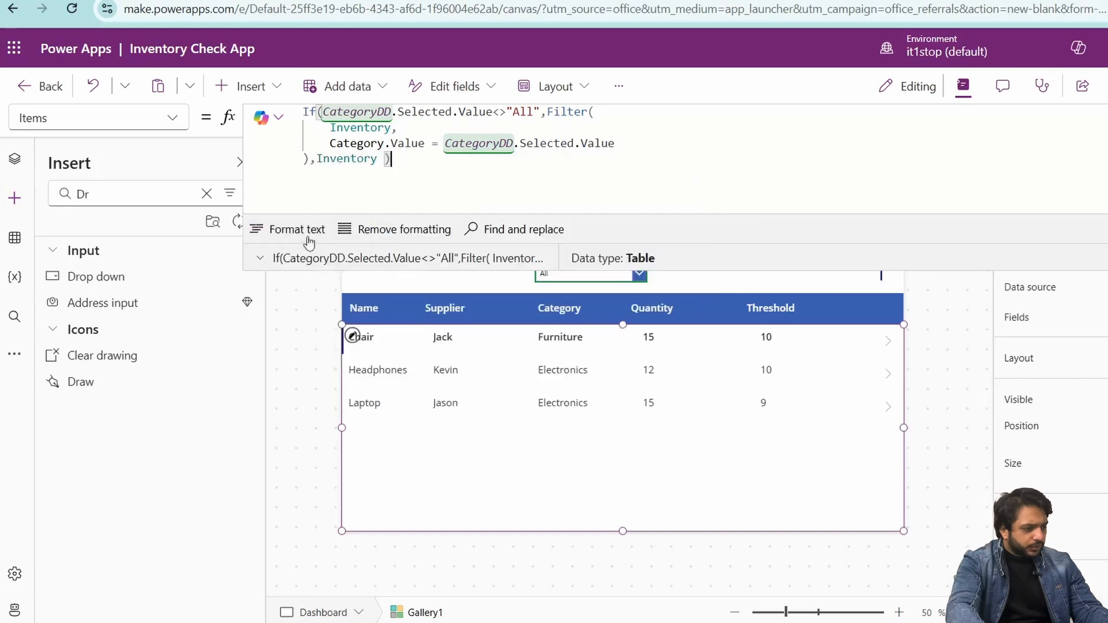
Preview the revised gallery filter with the Electronics and All categories, and exit the preview
key(F5)
click(615, 211)
click(577, 252)
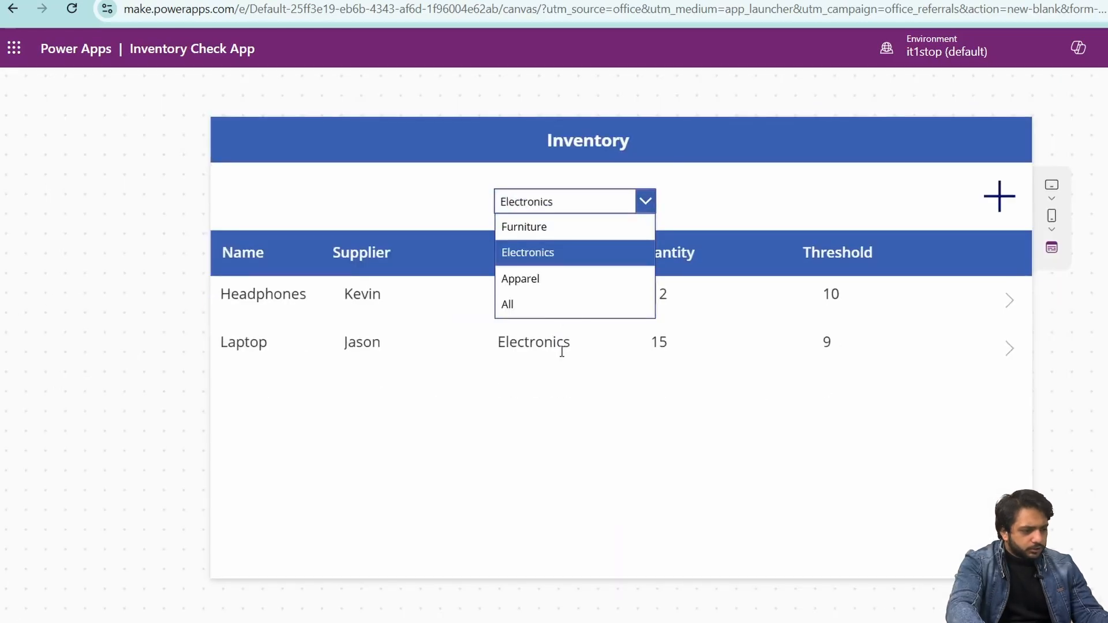
click(570, 303)
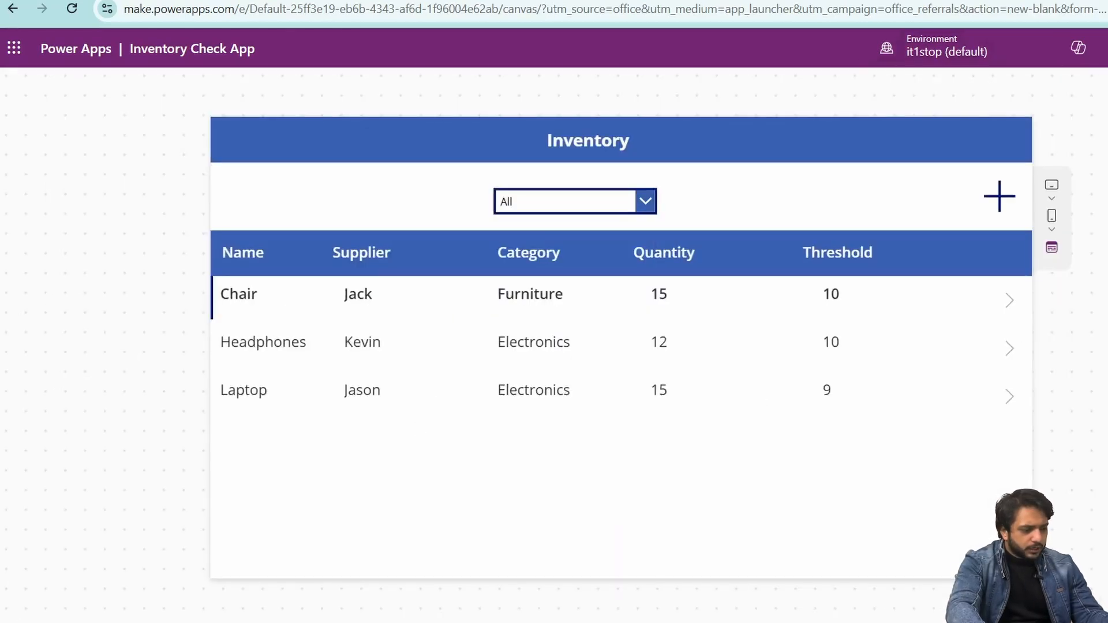
key(Escape)
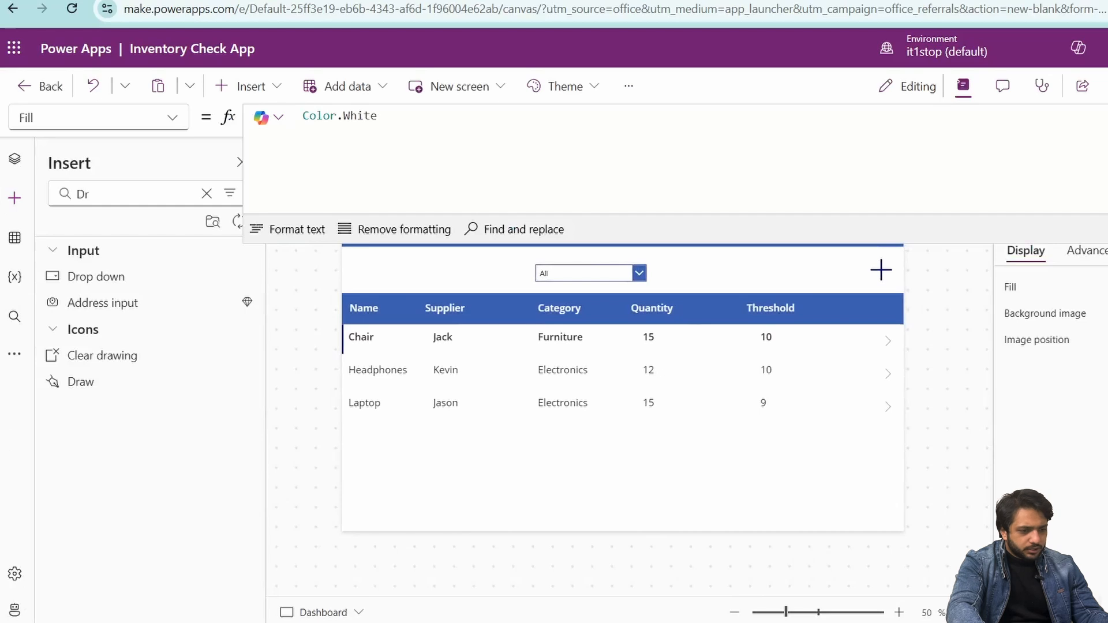
Move the CategoryDD drop-down slightly higher in the blank band above the column headings
click(433, 447)
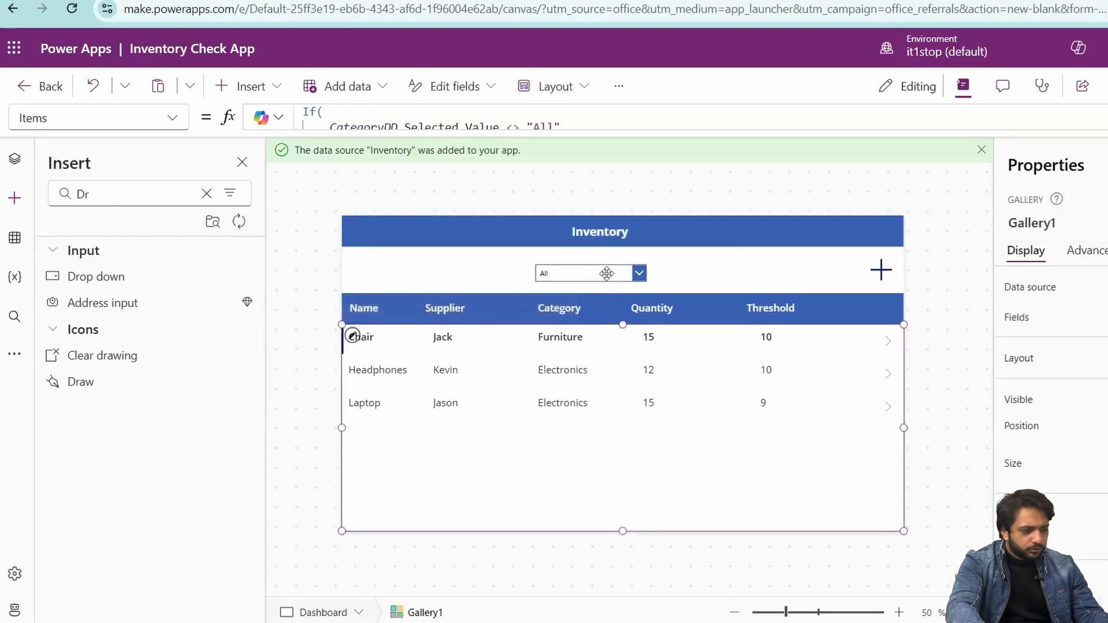
mouse_move(606, 274)
mouse_down()
mouse_move(632, 269)
mouse_move(603, 264)
mouse_up()
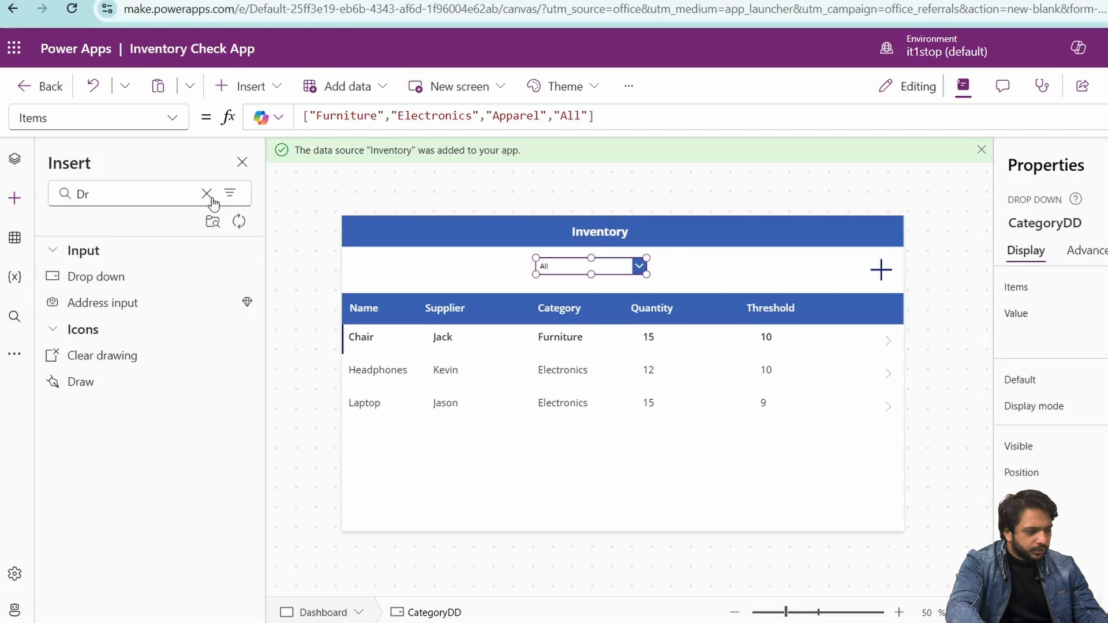
Insert a text input beside the category drop-down, clear its default text, set its hint text to "Search Name" and rename it Searchbox
click(208, 195)
click(136, 324)
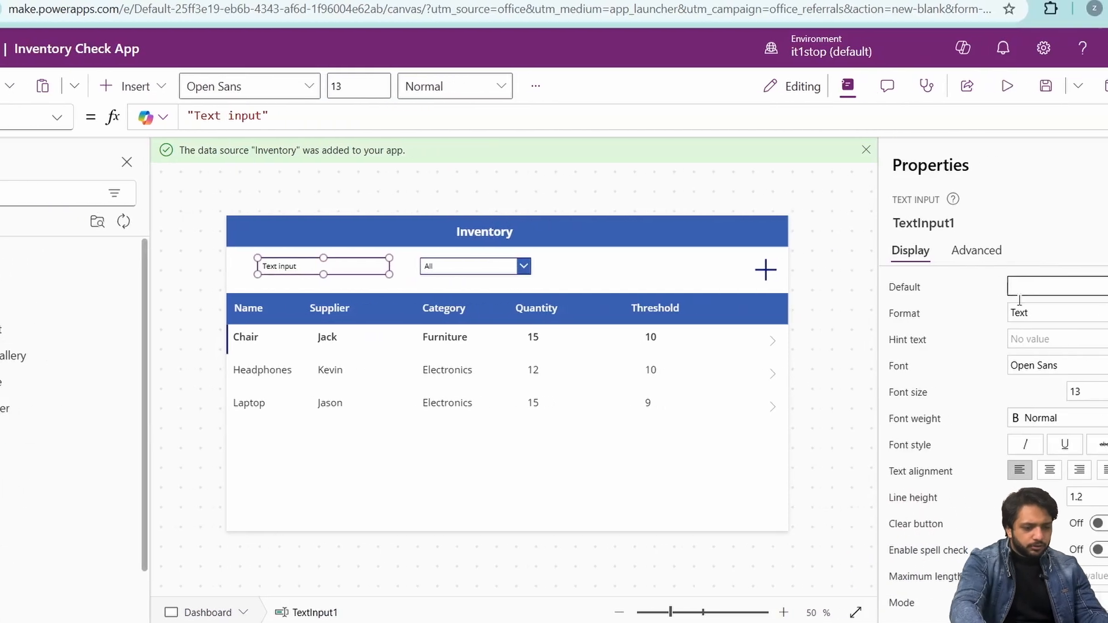
click(1034, 341)
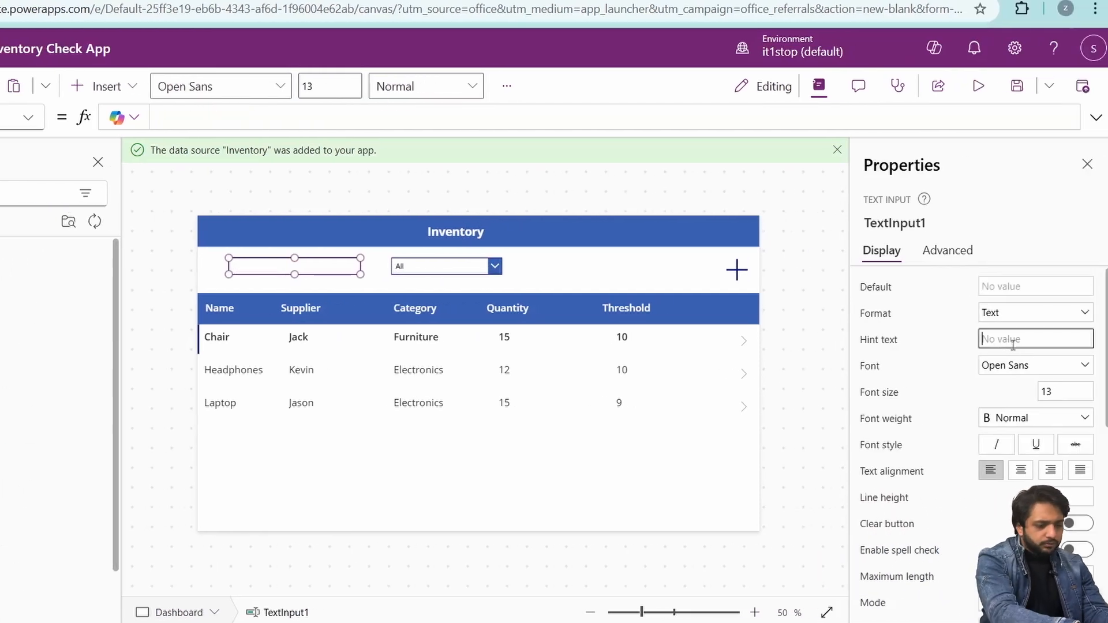
text(Search Name)
click(900, 222)
text(Sea)
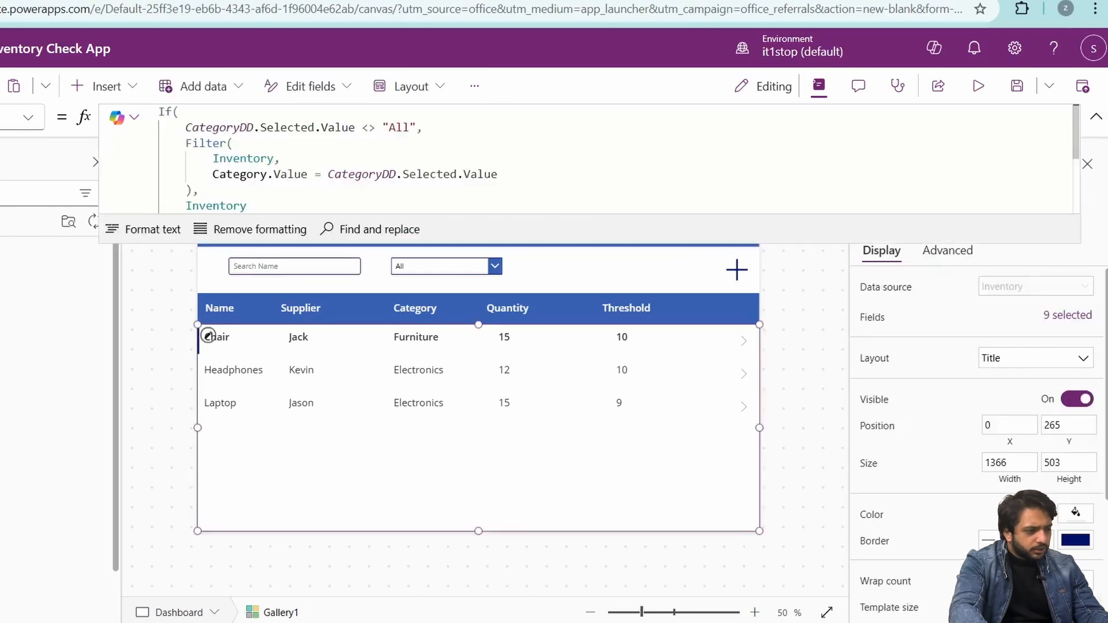
Wrap the gallery's Items formula in a Search function using Searchbox.Text on the ProductName column, and format the formula
click(189, 144)
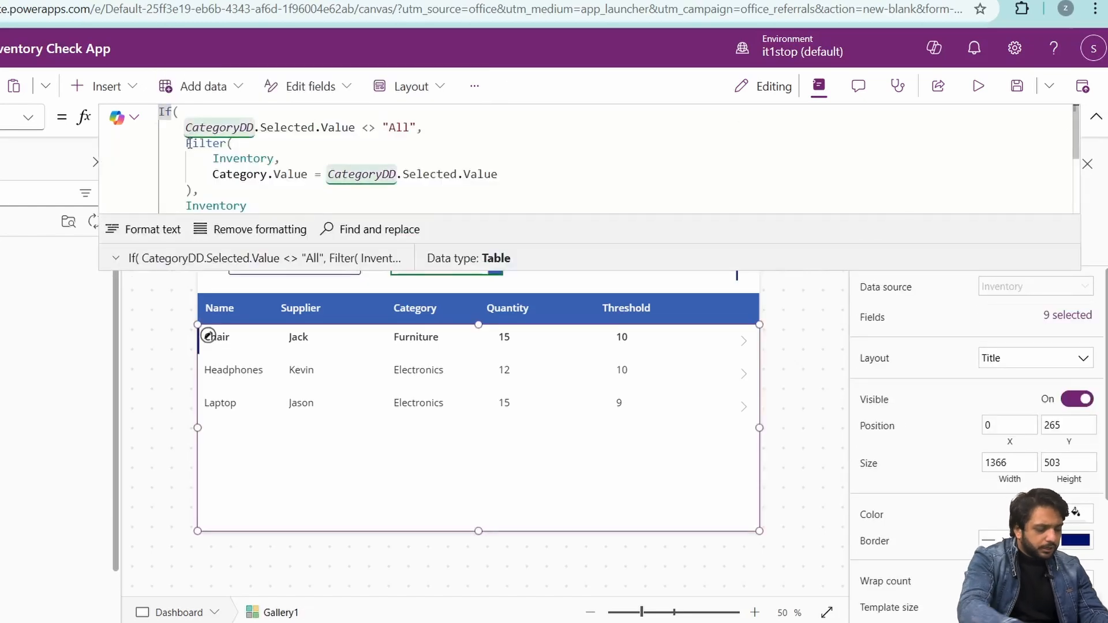
text(Search()
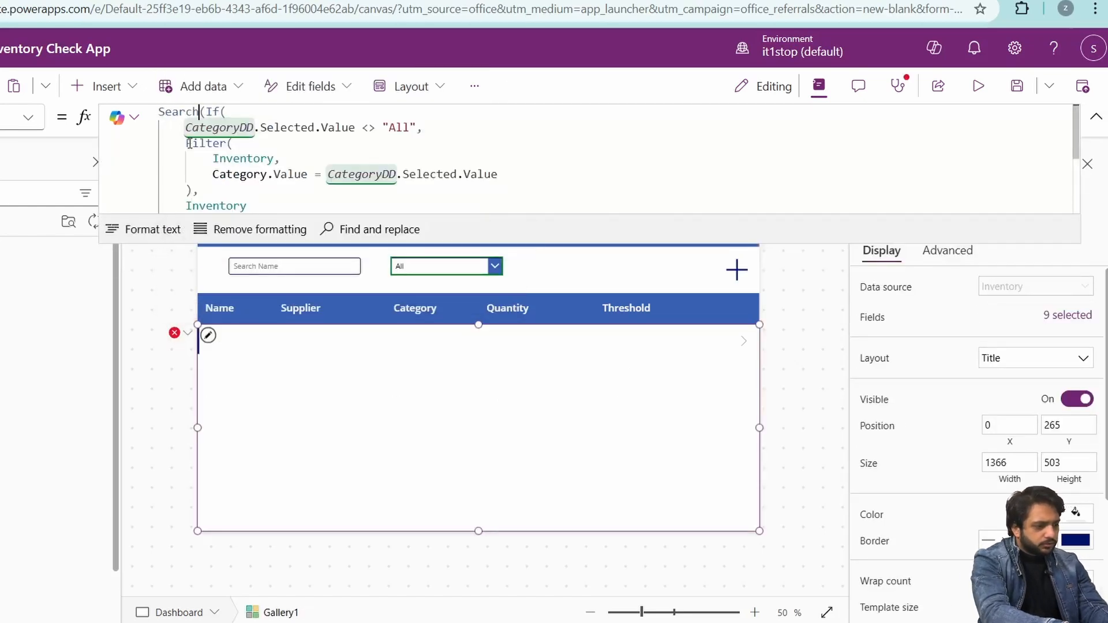
scroll(196, 124, down, 3)
click(199, 118)
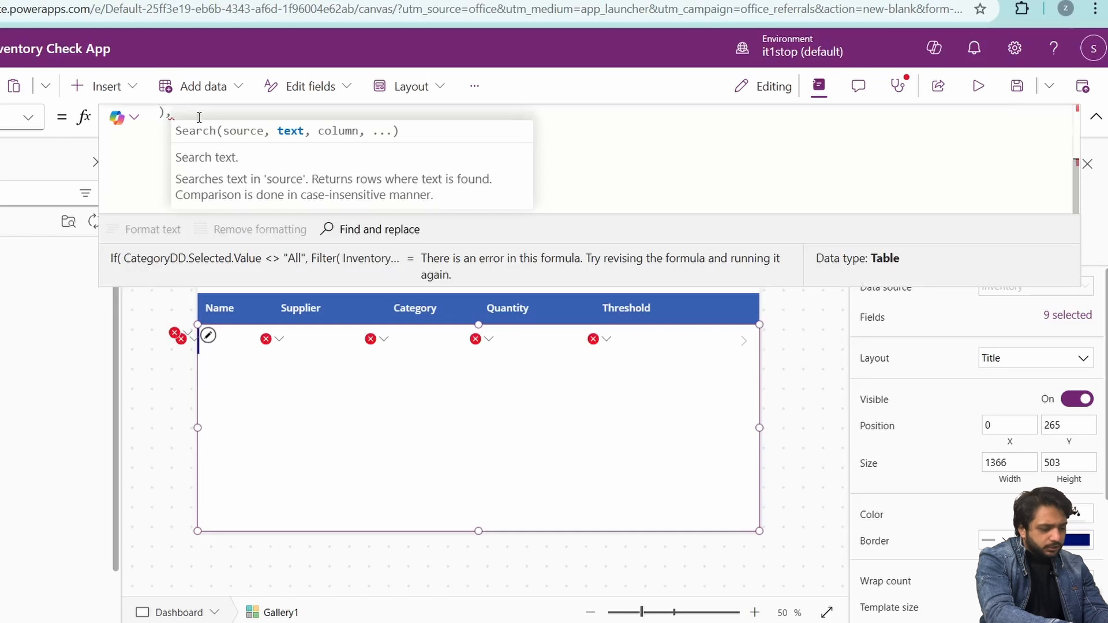
text(,     Se)
text(archbox.Text)
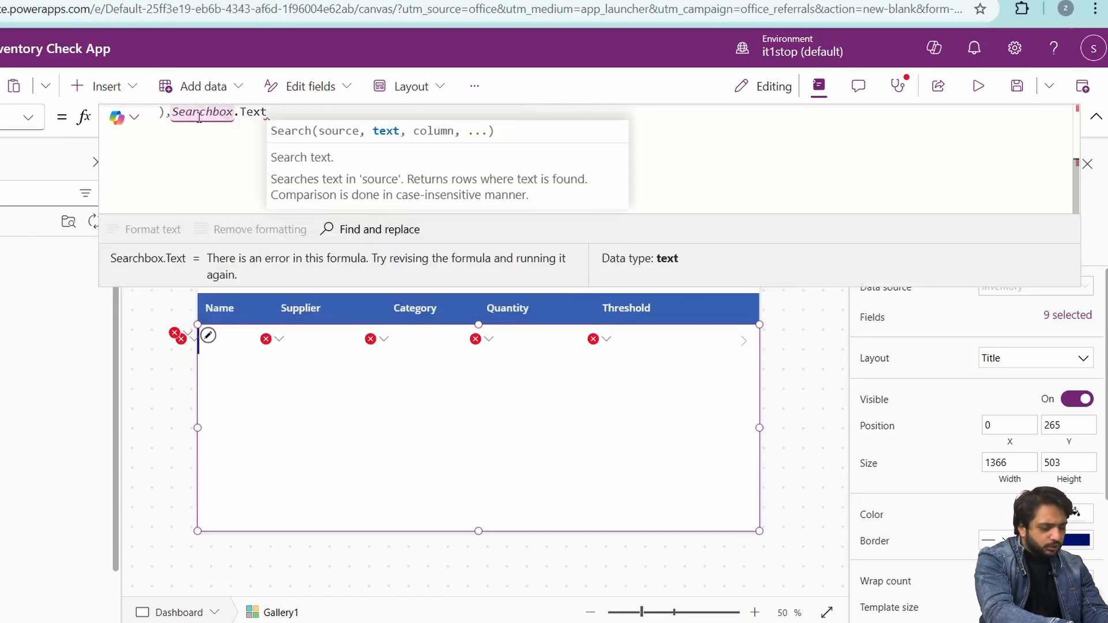
text(,     Pro)
key(Down)
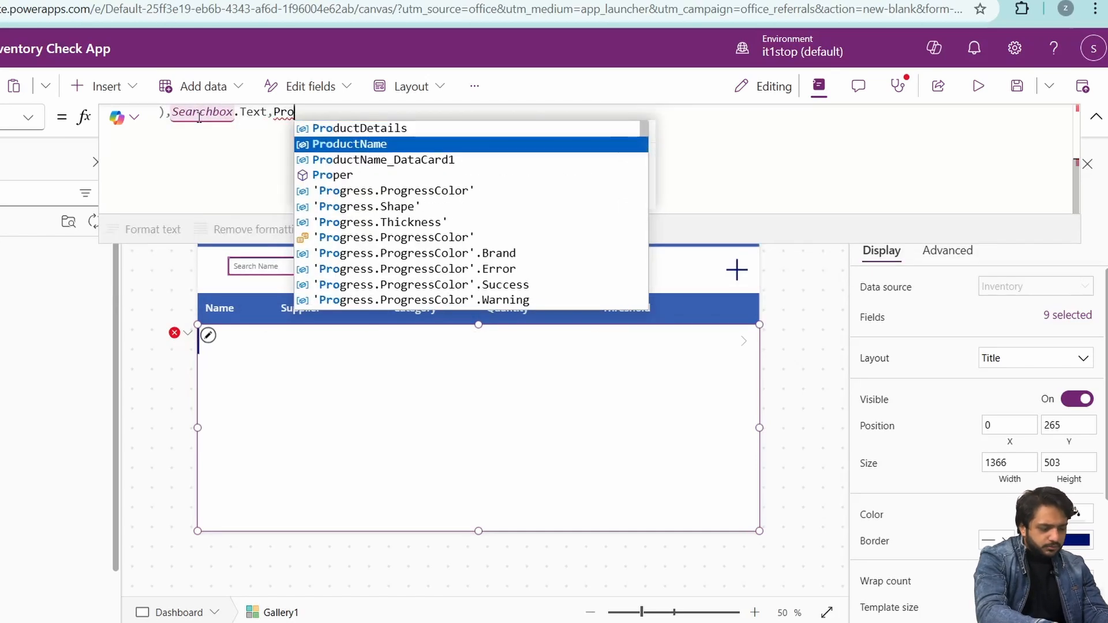
key(Tab)
text())
click(126, 231)
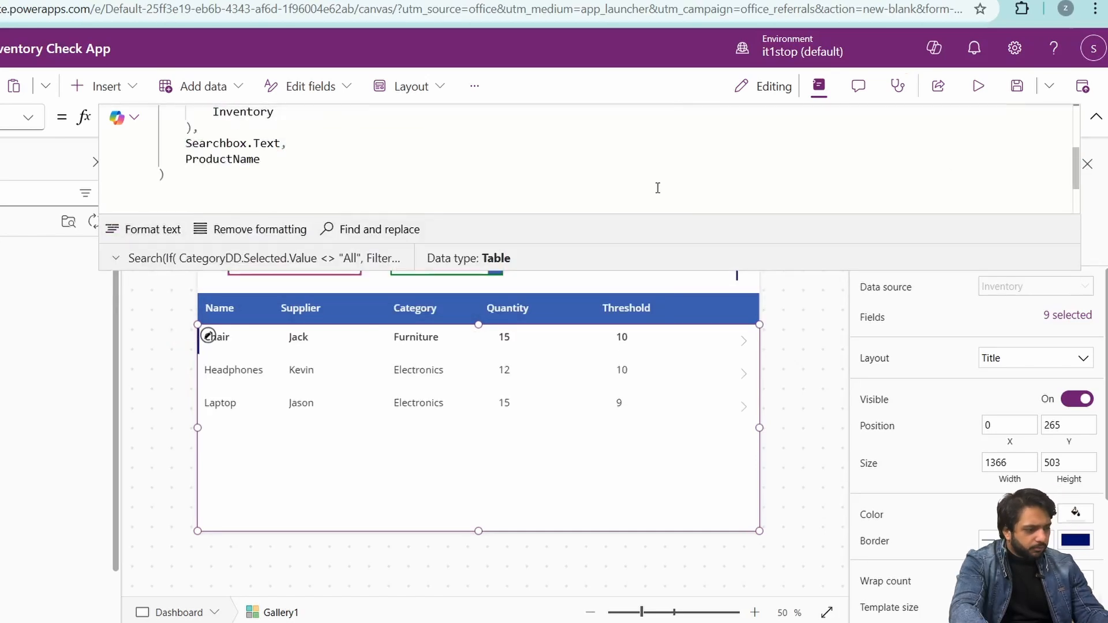
Preview the name search with "He" and "Ch", clear the search text and exit the preview
click(978, 88)
click(172, 196)
text(He)
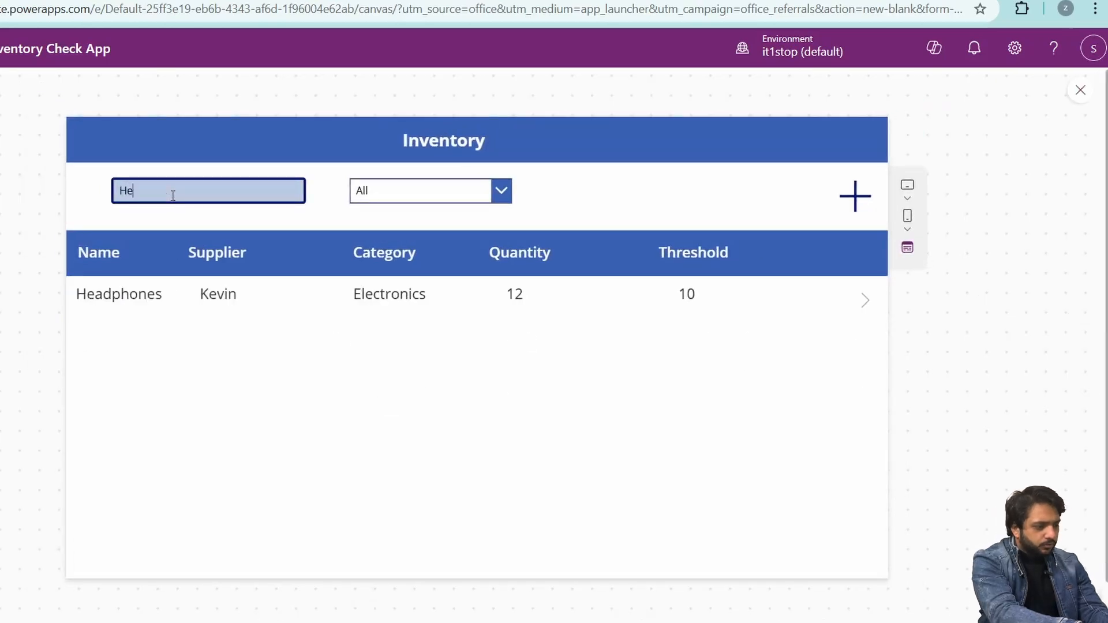
key(BackSpace)
key(BackSpace)
key(BackSpace)
text(C)
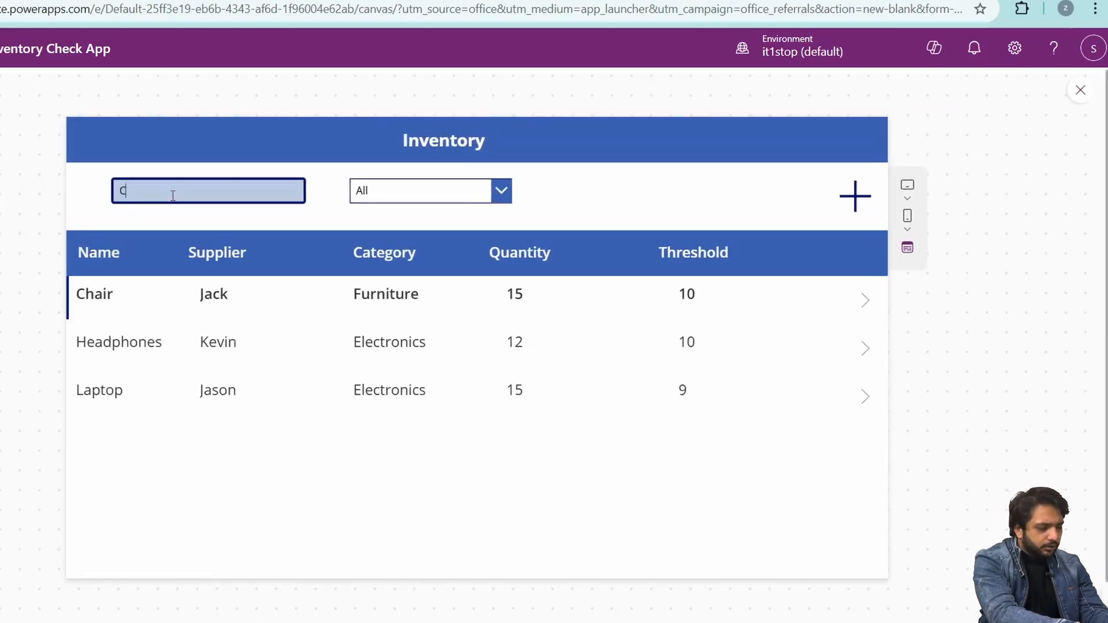
text(h)
key(BackSpace)
key(BackSpace)
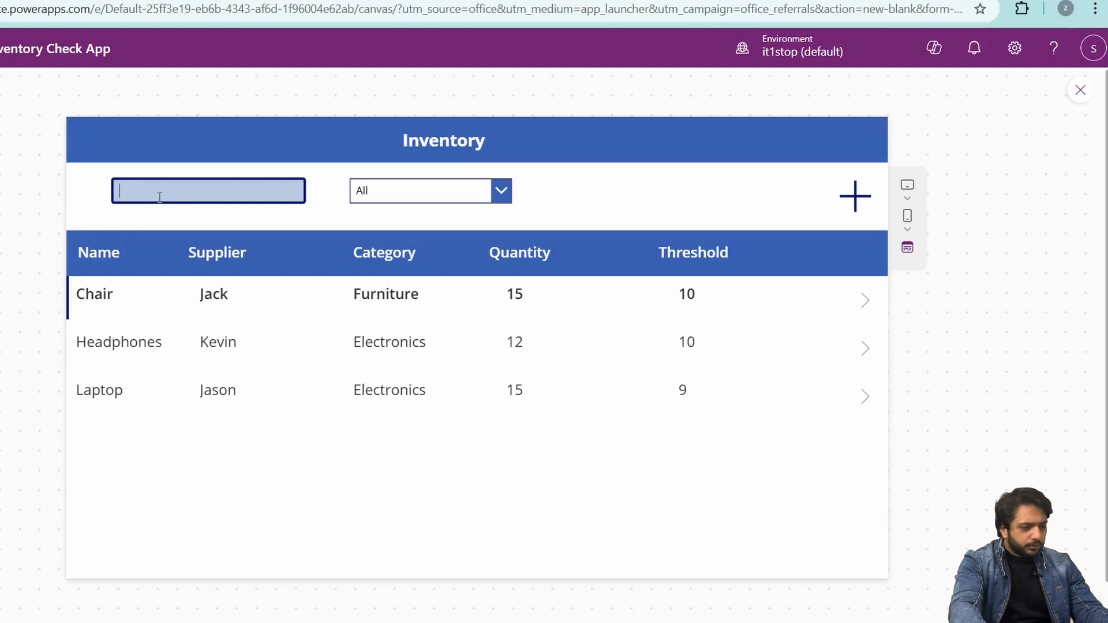
click(1085, 94)
click(635, 370)
click(669, 268)
click(558, 352)
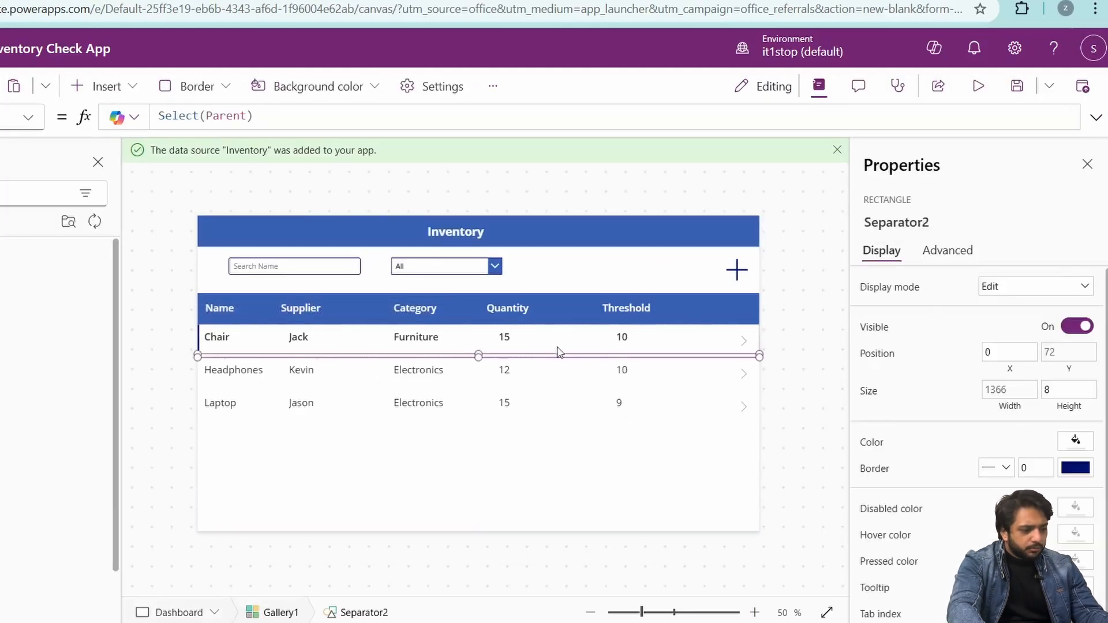
click(599, 395)
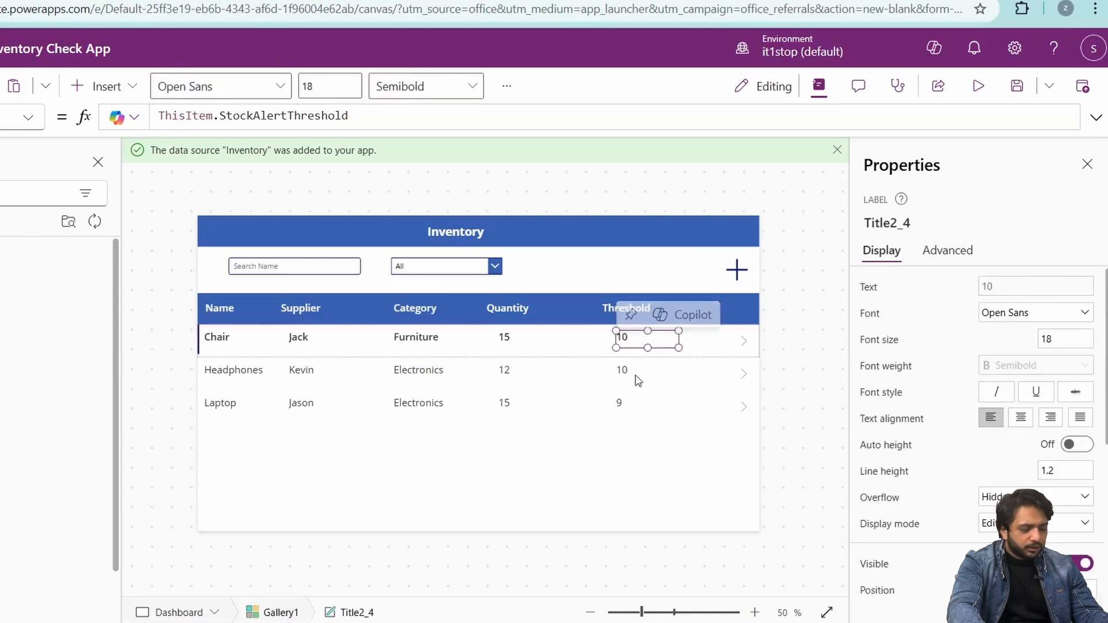
click(620, 355)
click(623, 366)
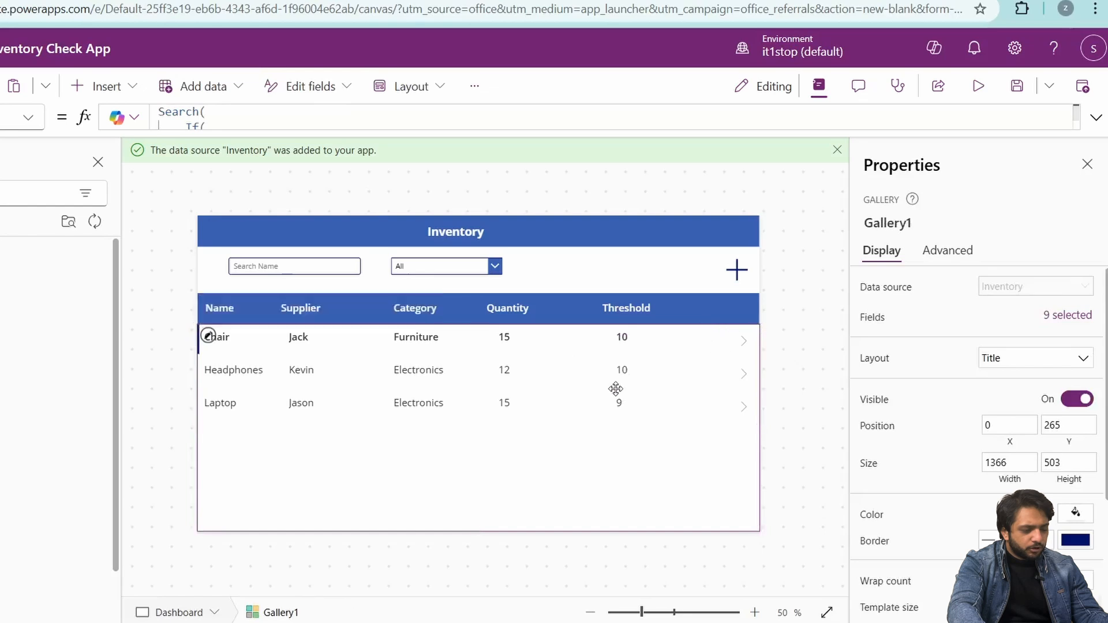
click(627, 336)
click(618, 375)
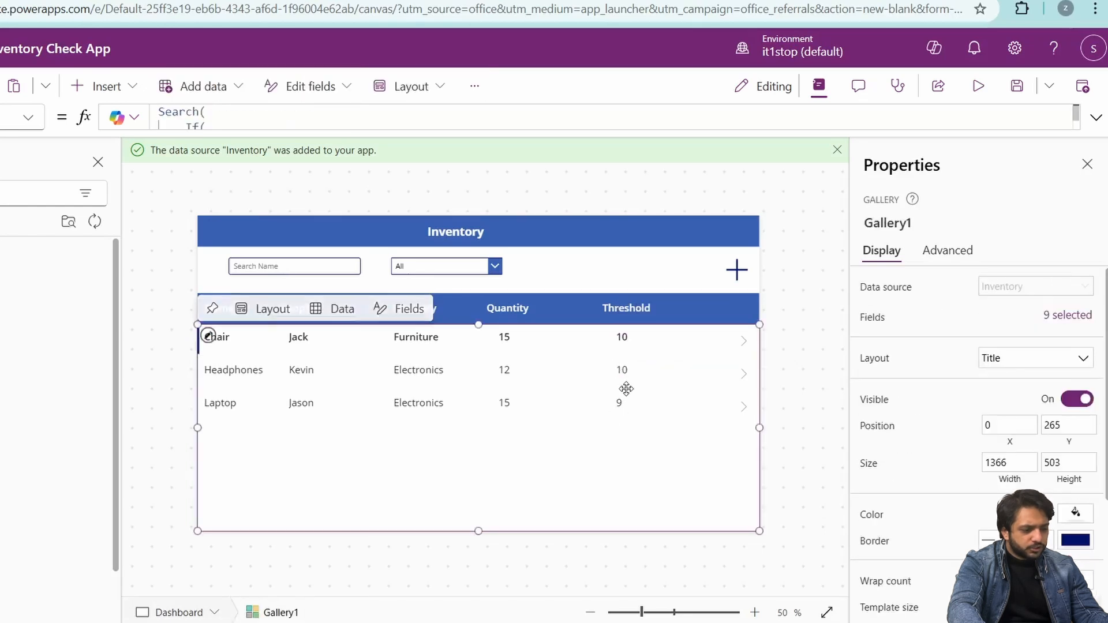
click(326, 337)
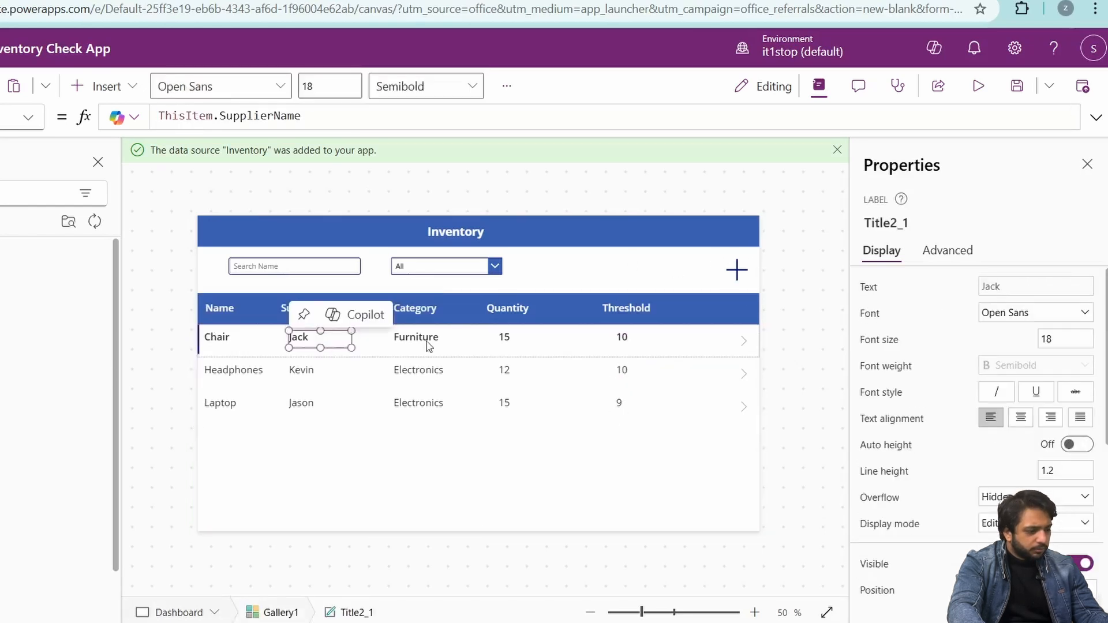
click(428, 348)
Insert a rectangle into the gallery row under the Threshold heading and send it behind the threshold value
drag(92, 381, 767, 346)
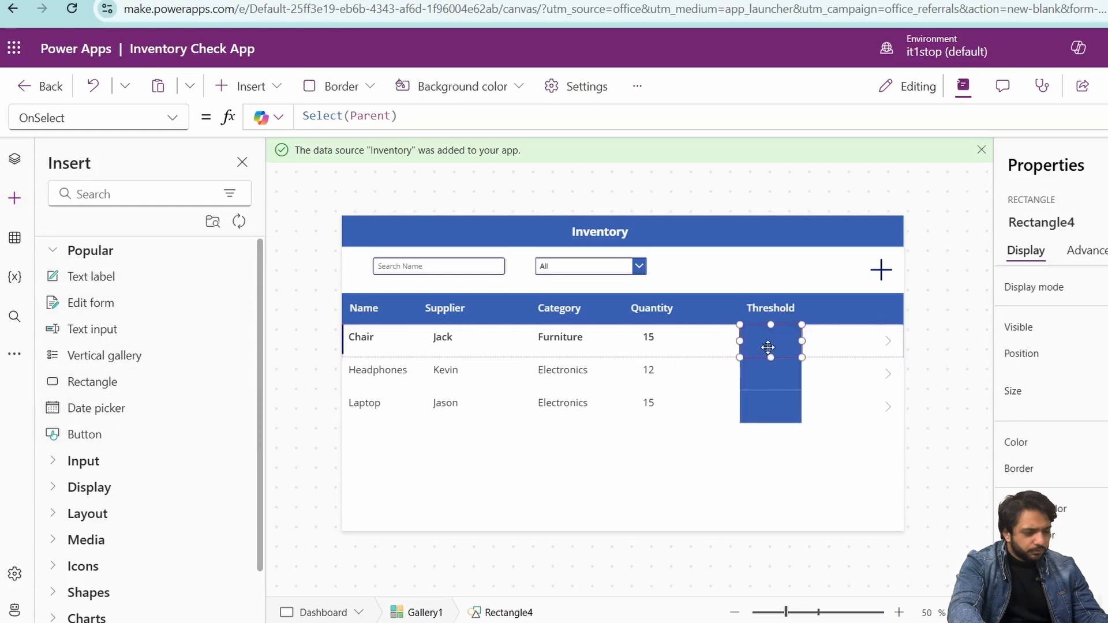
right_click(767, 347)
mouse_move(874, 456)
click(932, 543)
Set the text color of the gallery's threshold label to white
click(774, 339)
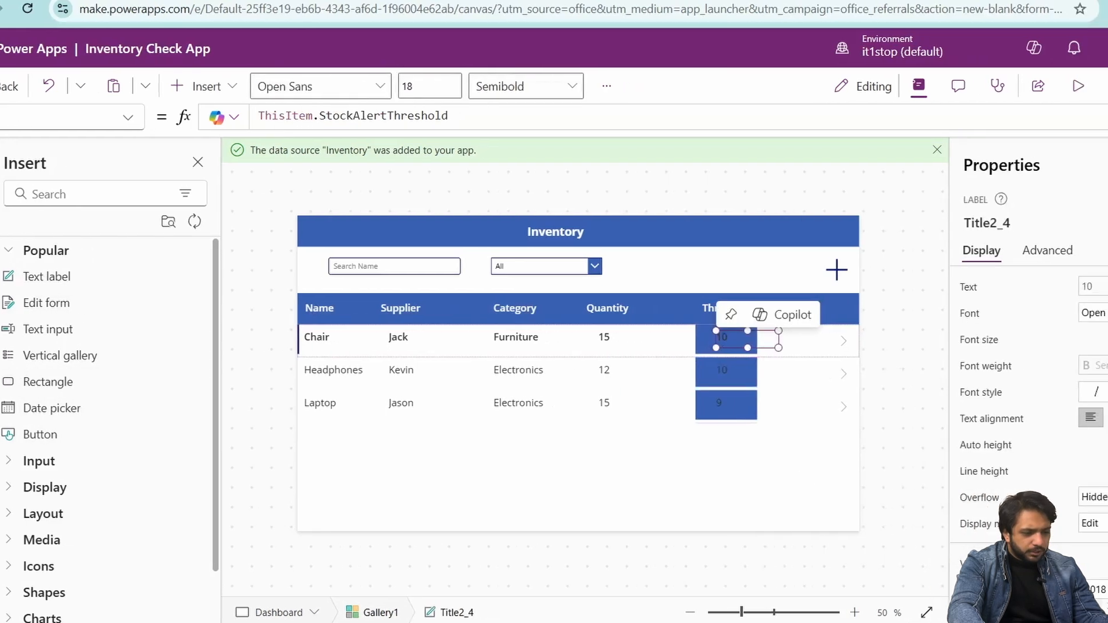
scroll(1019, 448, down, 3)
click(1035, 503)
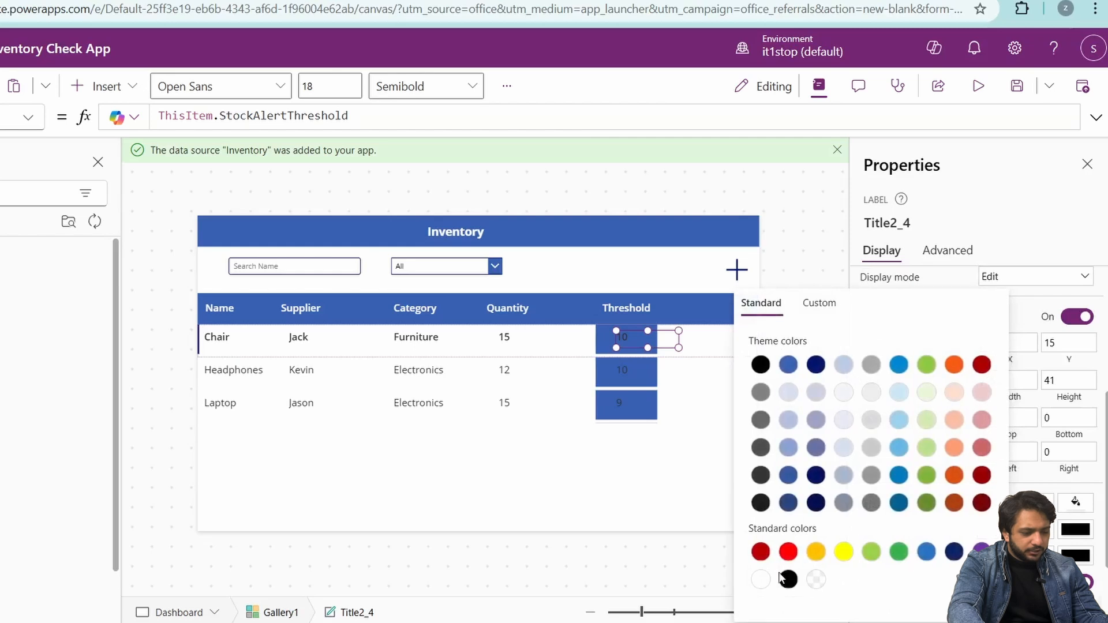
click(763, 579)
Set the threshold rectangle's color formula to If(ThisItem.StockAlertThreshold<10,ColorValue("Red"),ColorValue("Green")) and shift the rectangle slightly to the right
click(605, 344)
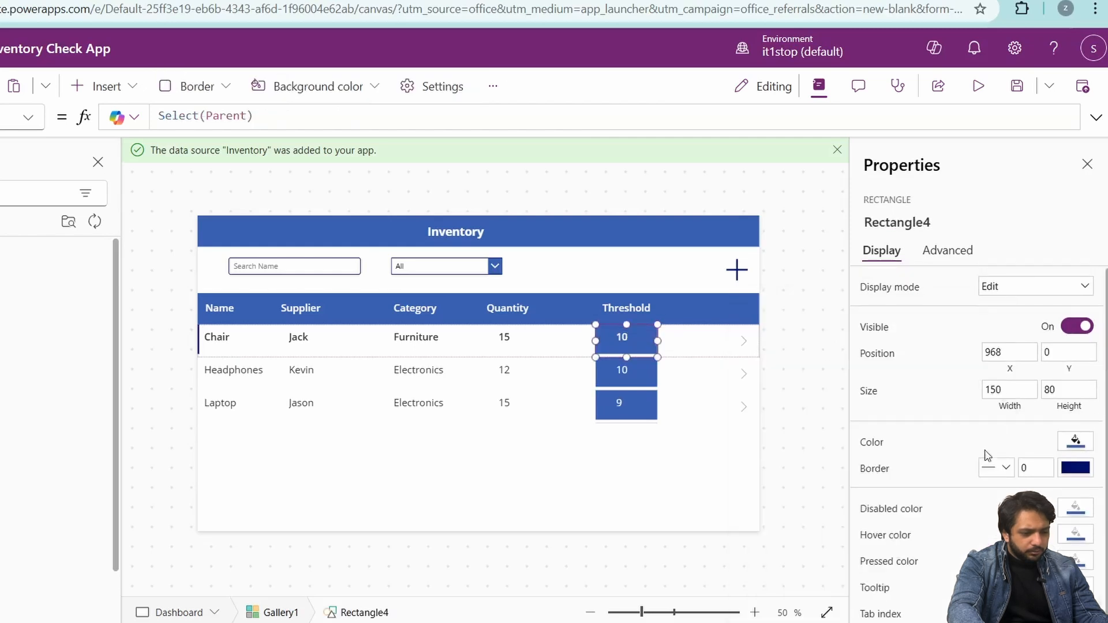
click(985, 452)
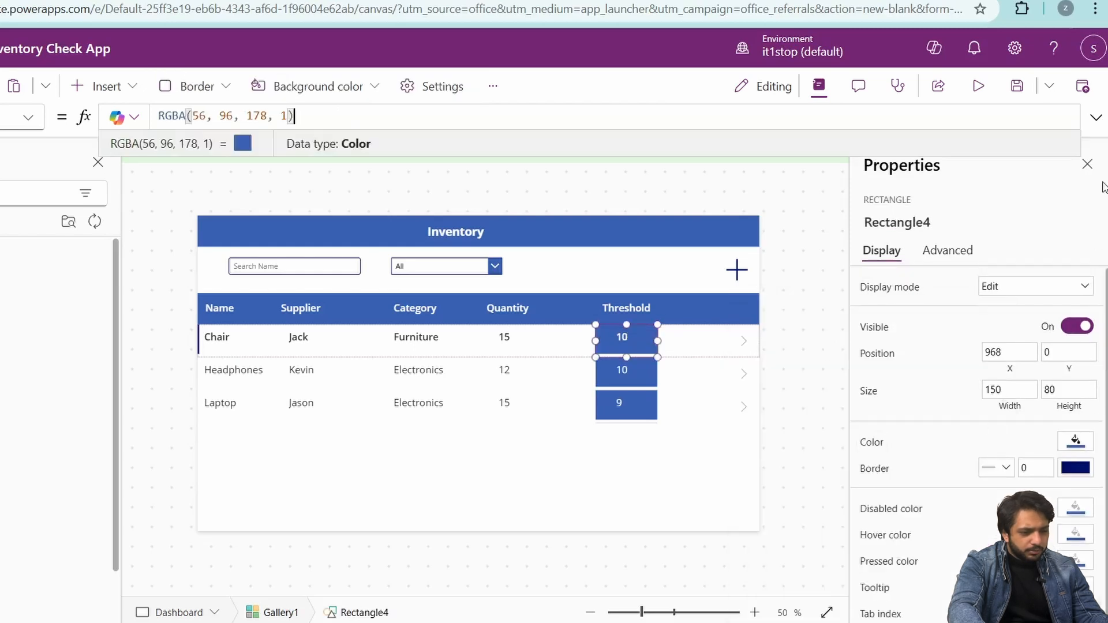
click(767, 185)
click(265, 119)
key(ctrl+a)
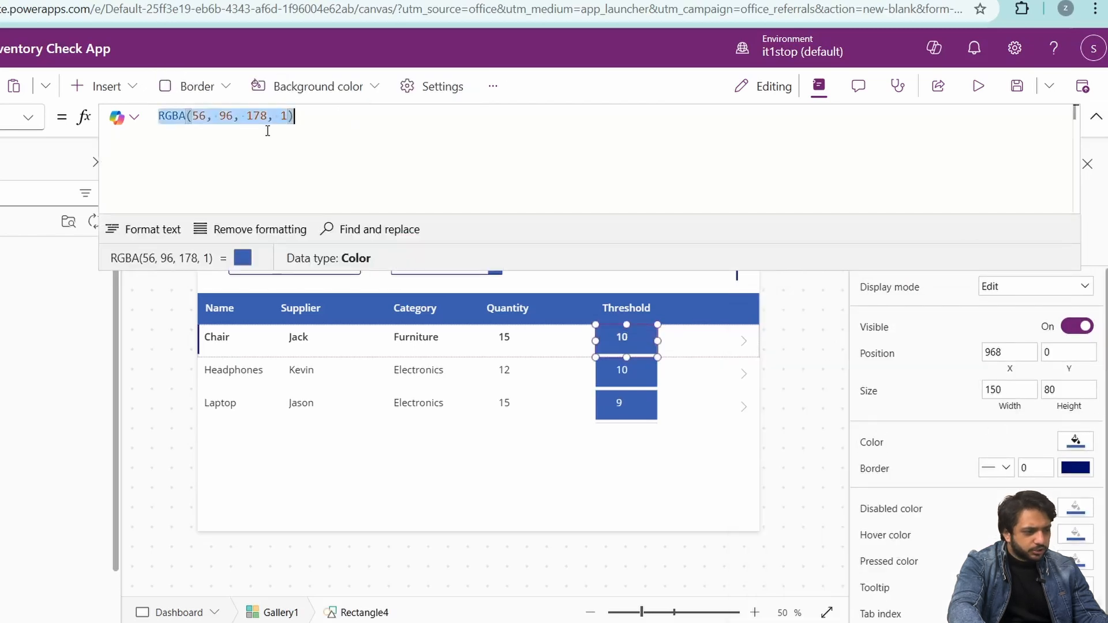
text(If(ThisItem.StockAlertThreshold)
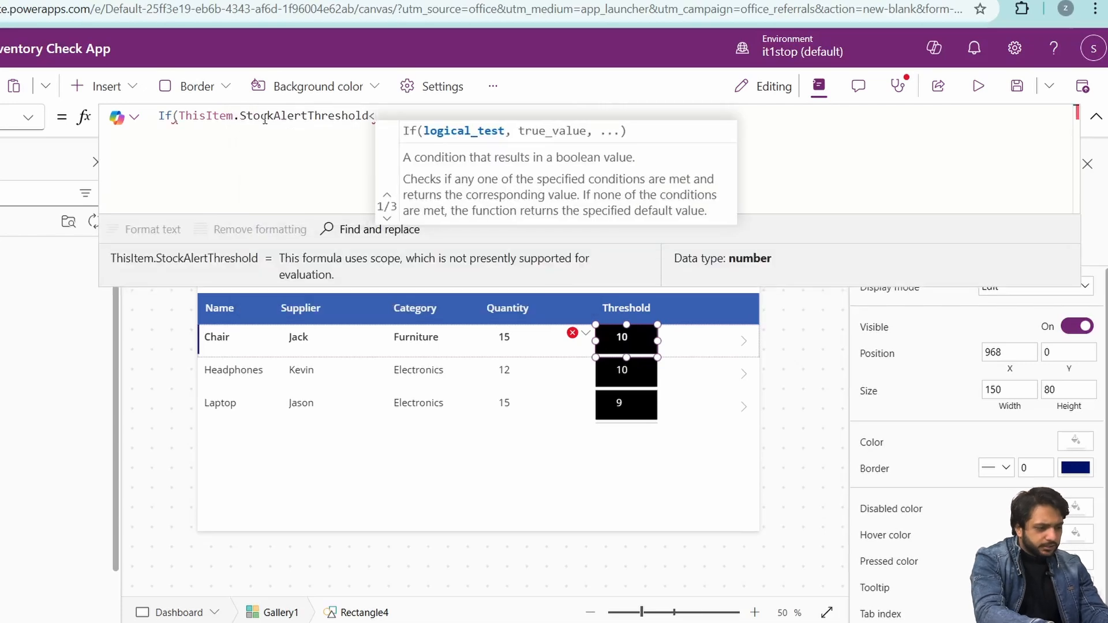
text(<10,Co)
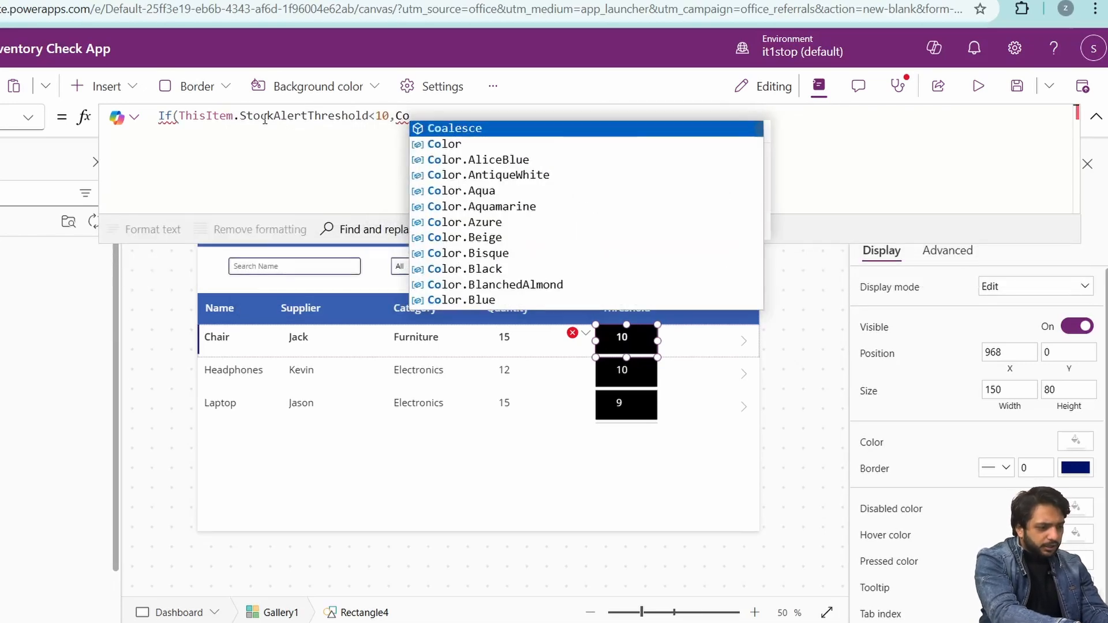
text(lorValue("Green)
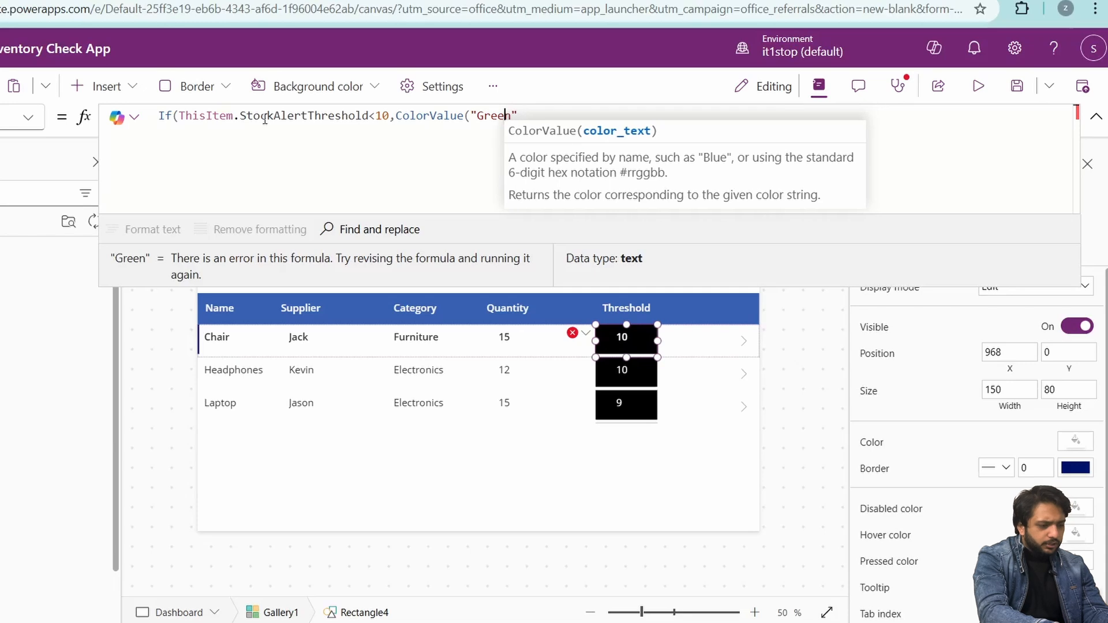
key(ctrl+shift+Left)
text(Red"),)
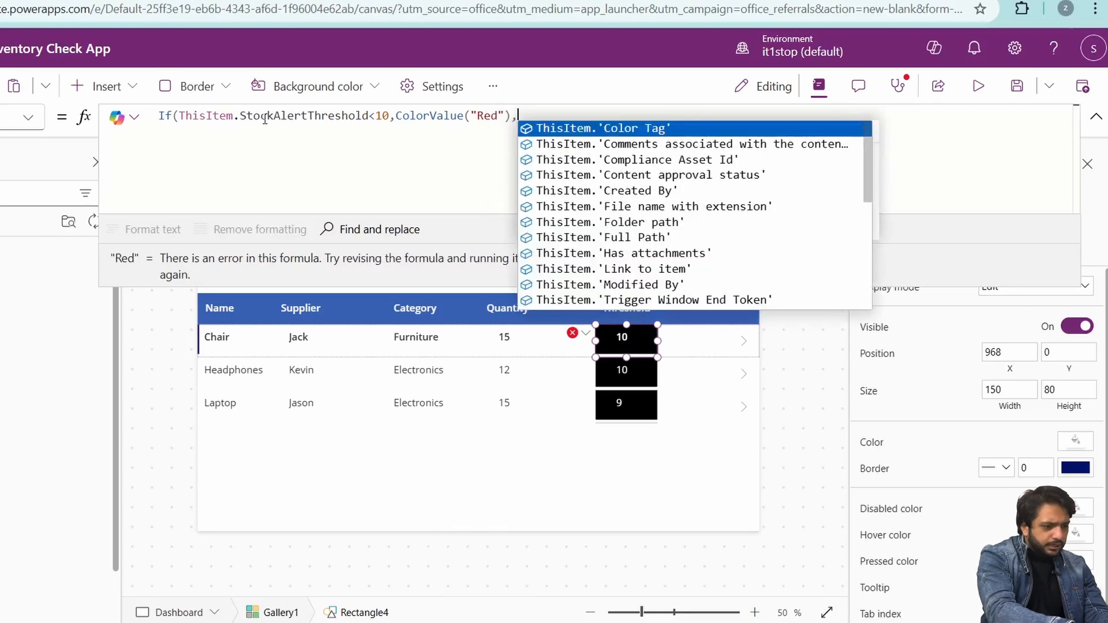
text(ColorValue("Gr)
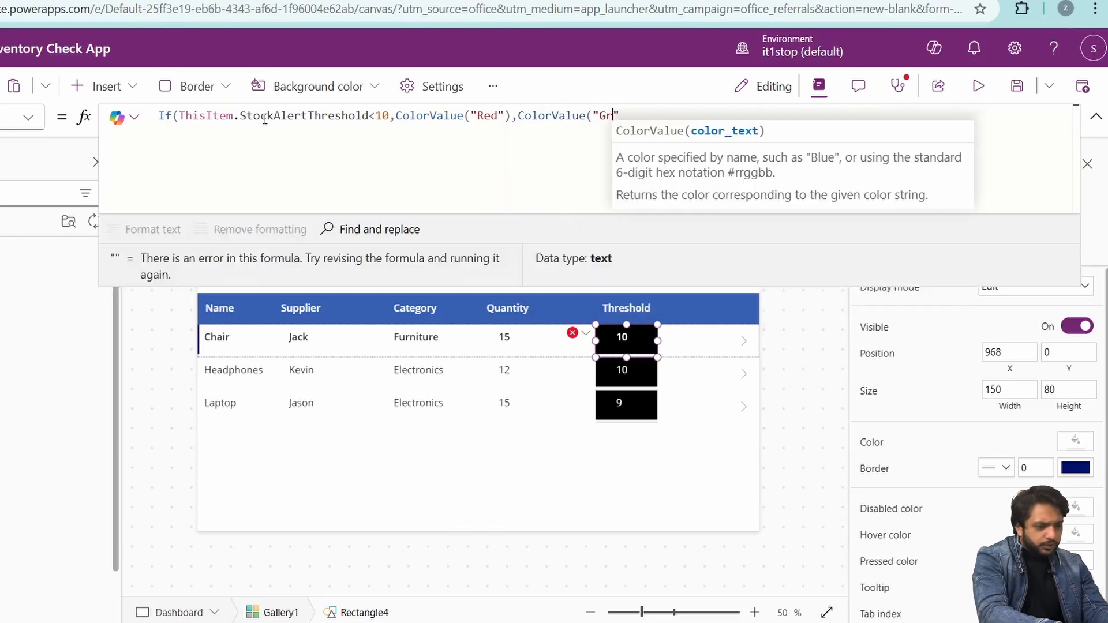
drag(614, 348, 617, 349)
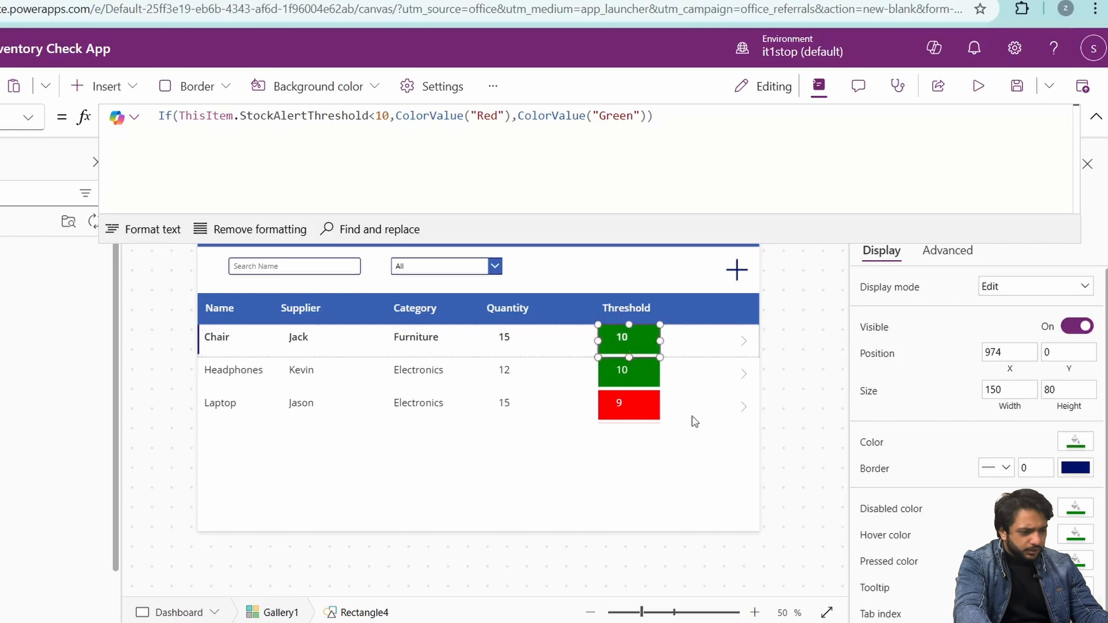
click(643, 448)
Preview the app and submit a new product T-shirt with quantity 12, category Apparel, the supplier's name and stock alert threshold 5
key(F5)
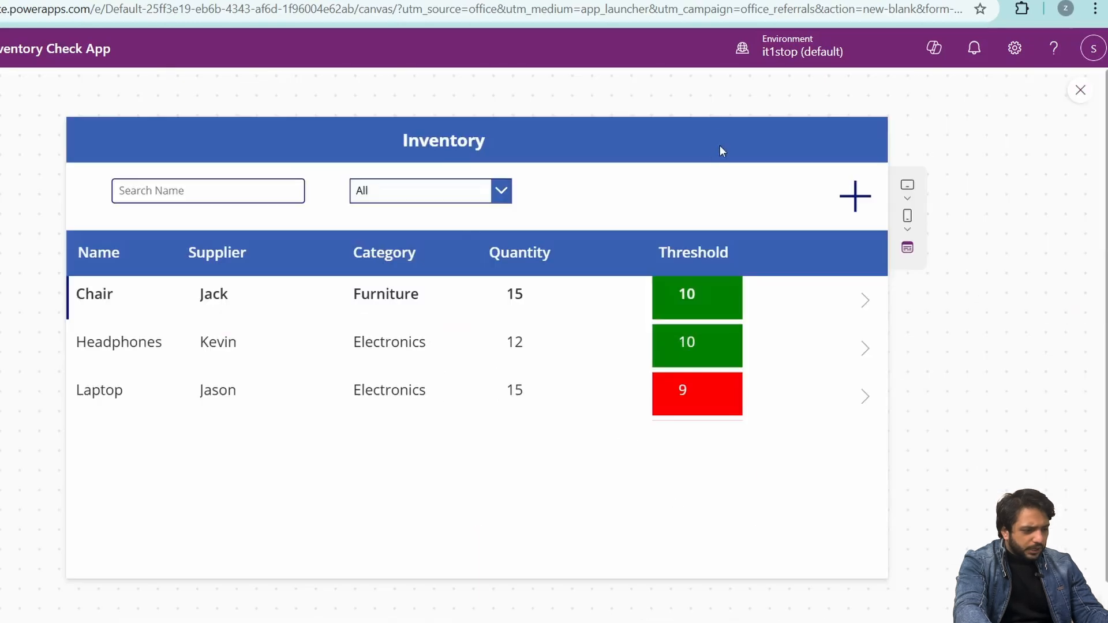
click(852, 208)
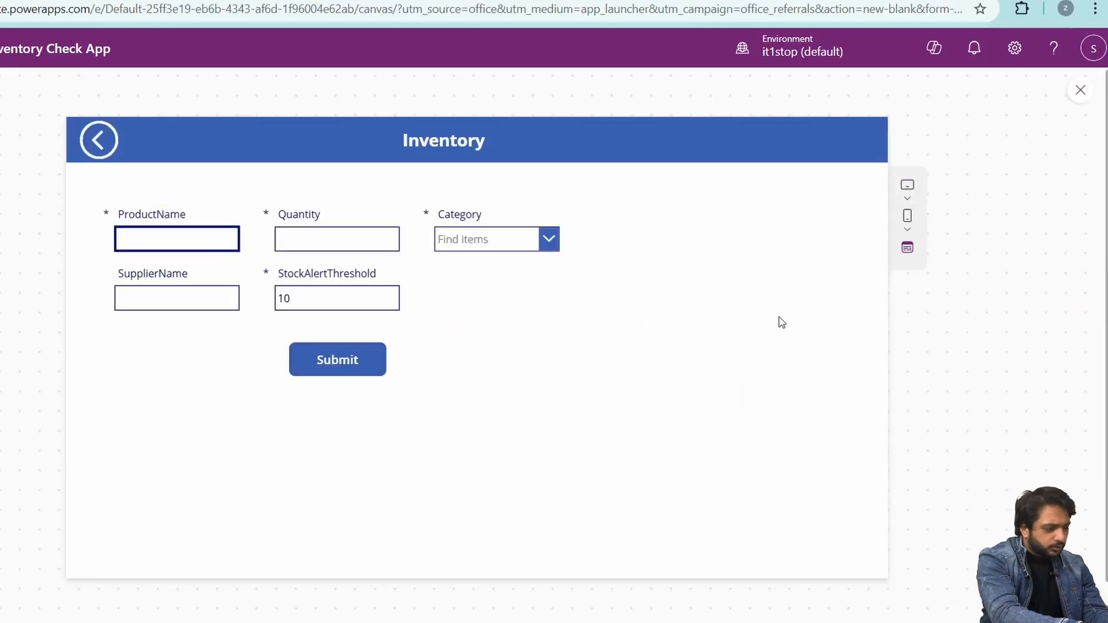
text(T-shirt)
click(280, 243)
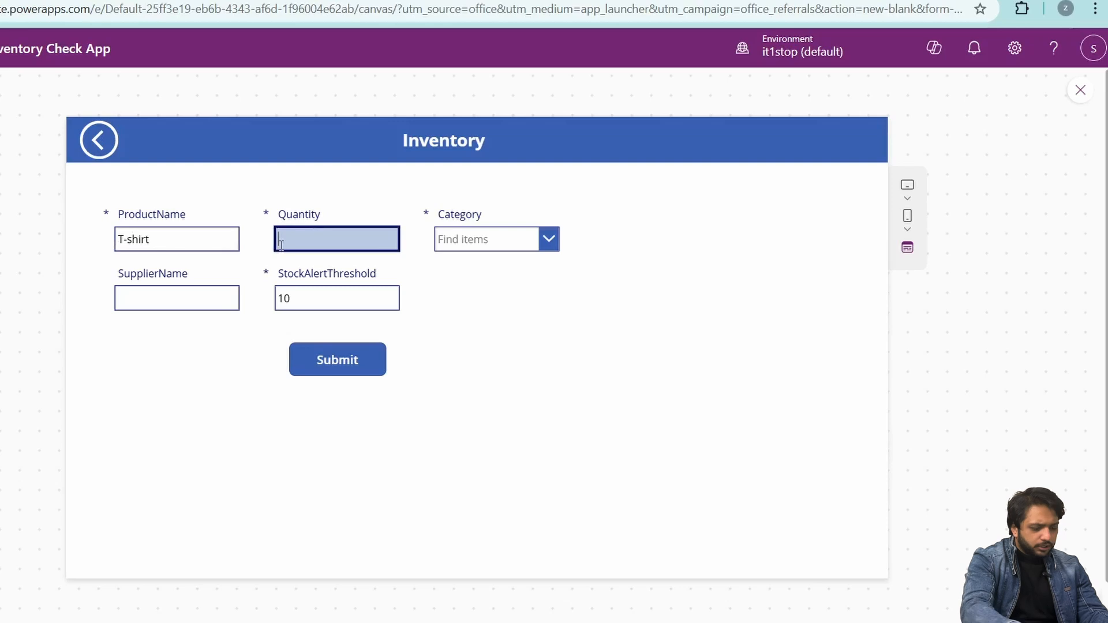
text(12)
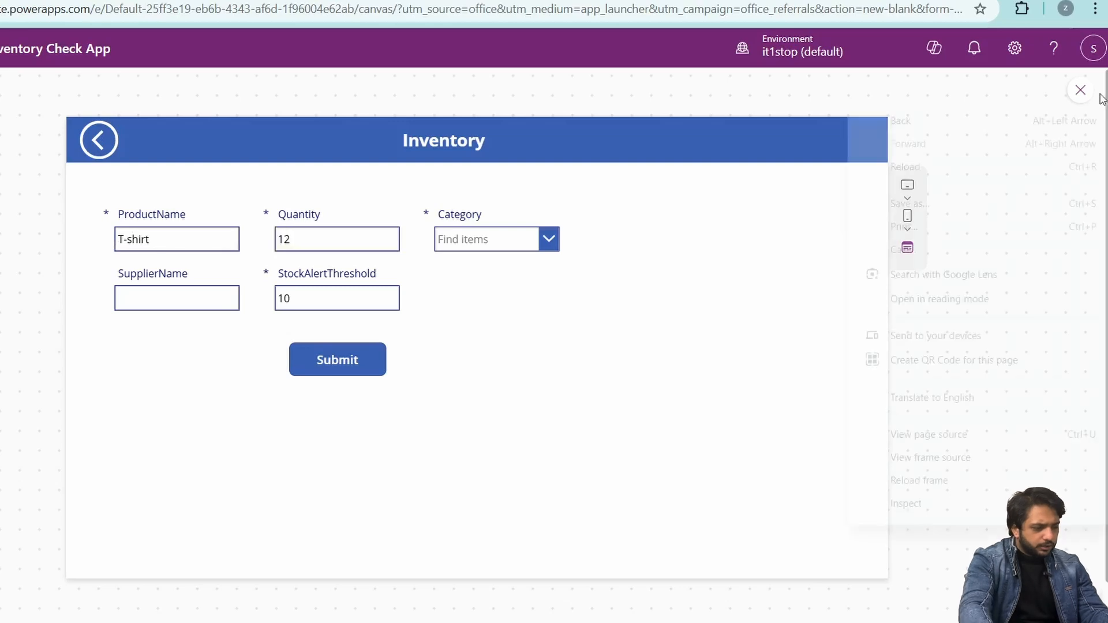
click(207, 295)
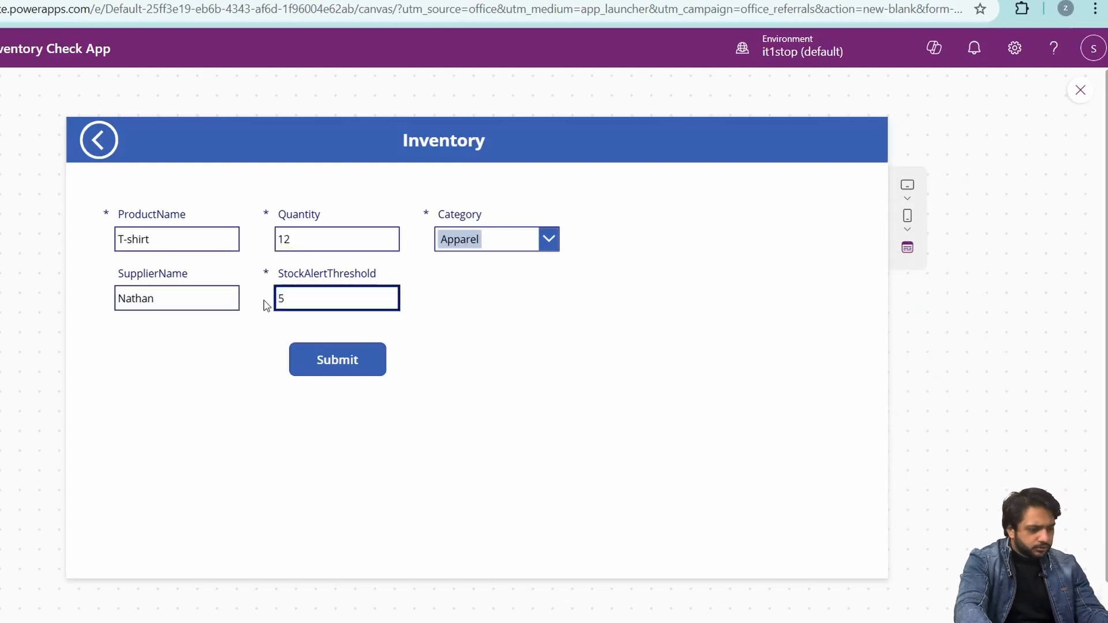
click(338, 364)
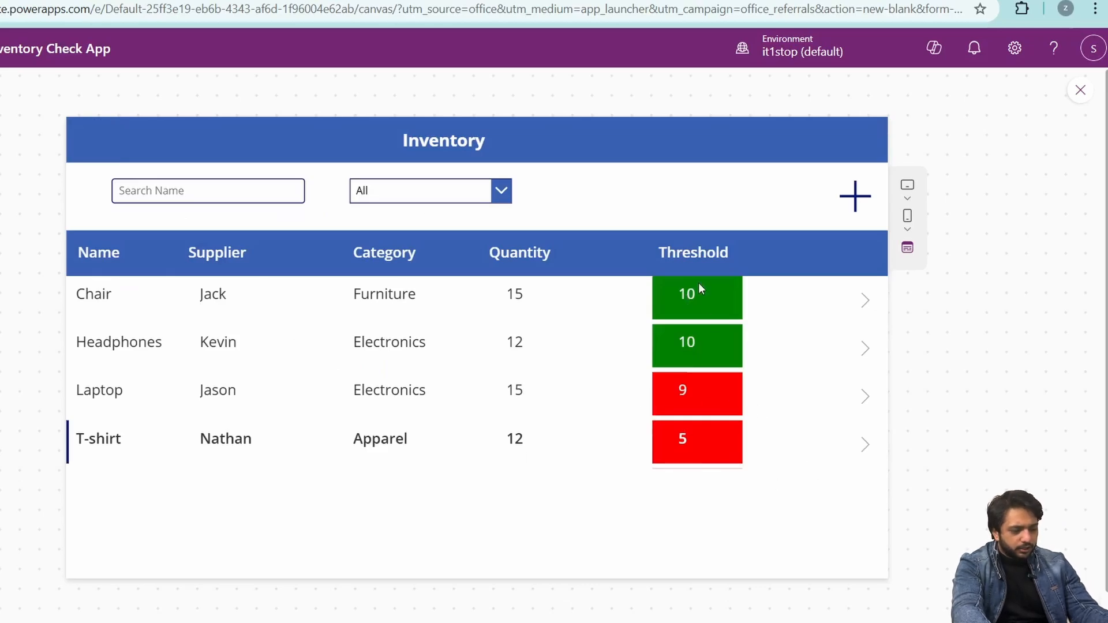
Close the app preview, collapse the expanded formula bar and deselect the gallery
key(Escape)
click(626, 417)
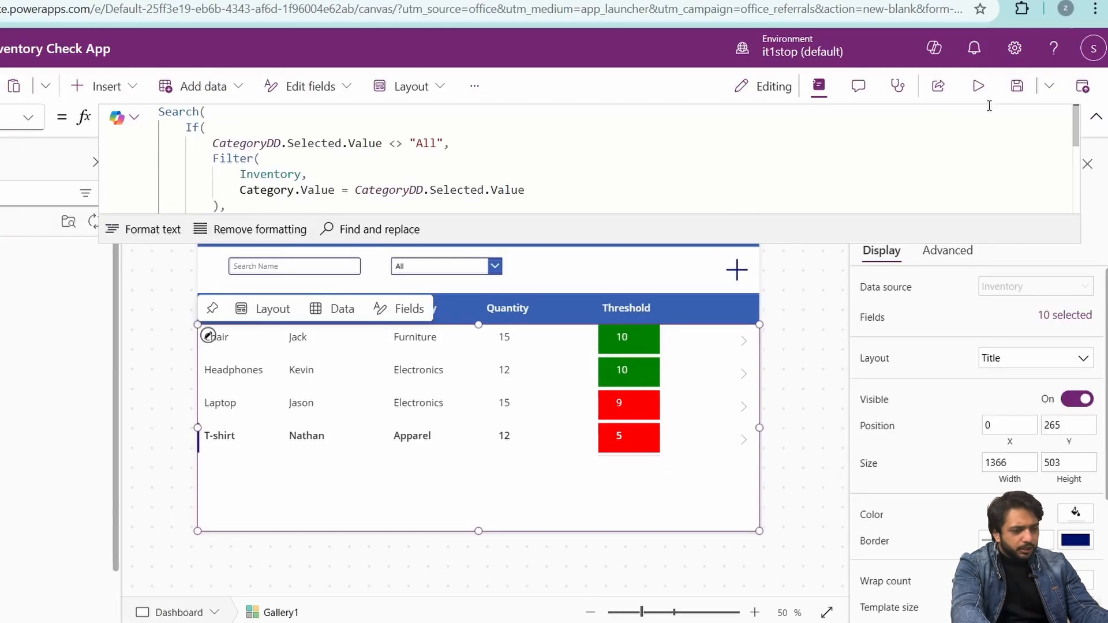
click(1091, 116)
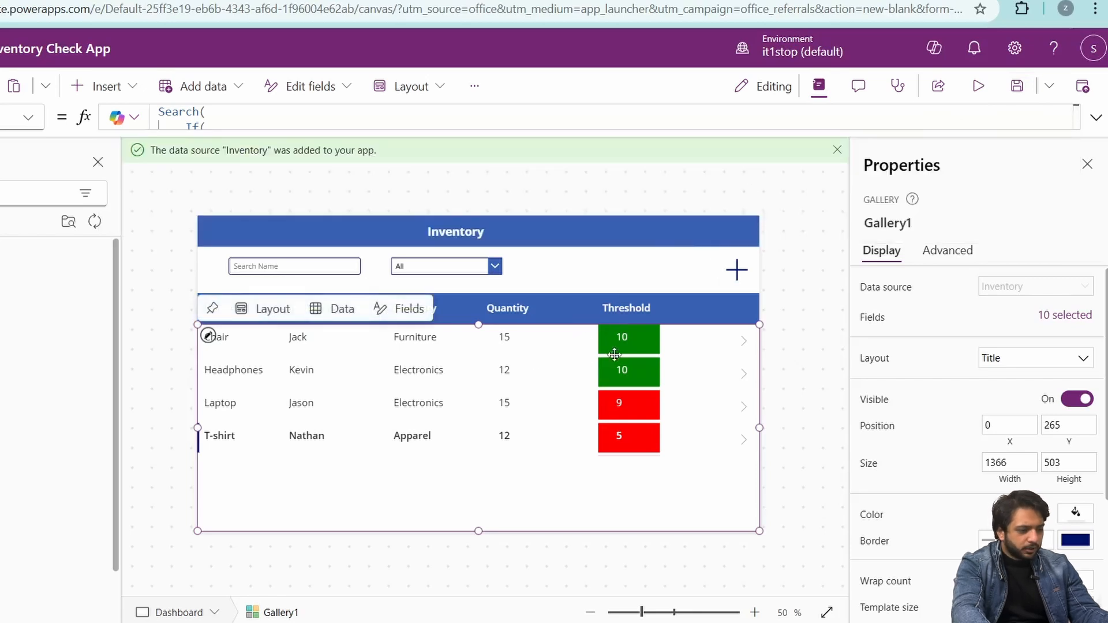
click(529, 275)
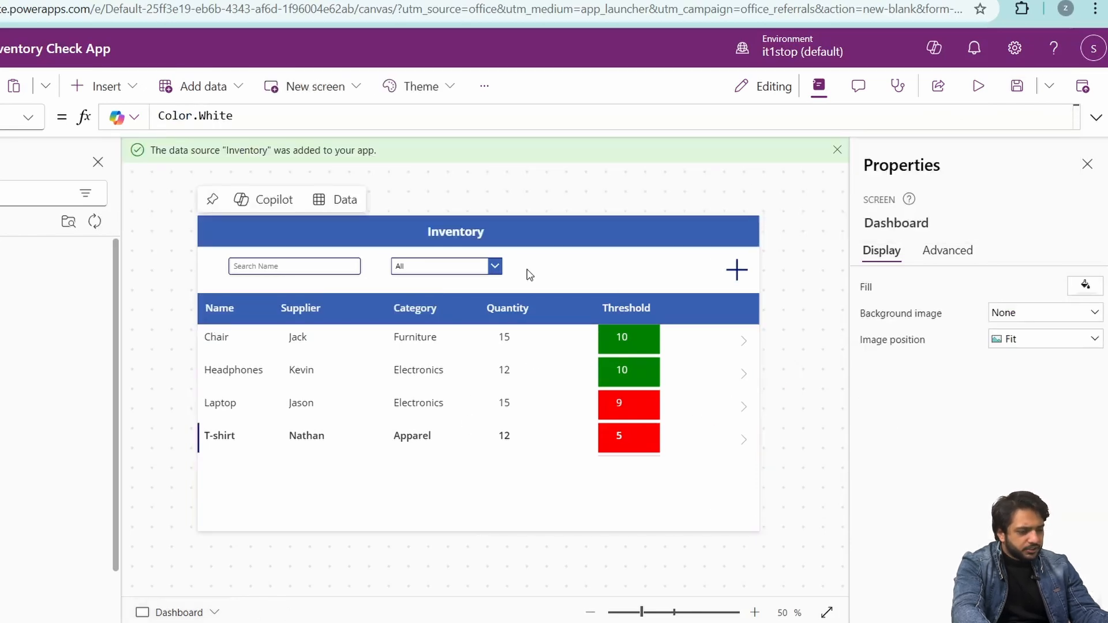
Remove the Category heading and the category value label from the Dashboard gallery
click(411, 316)
right_click(410, 316)
click(427, 334)
click(421, 339)
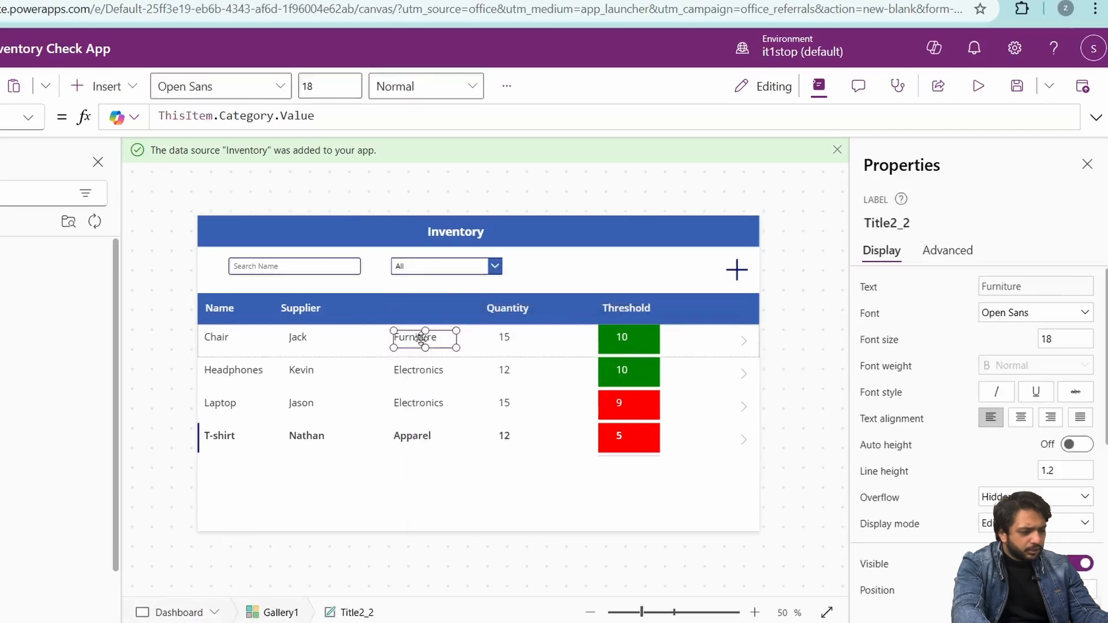
right_click(423, 338)
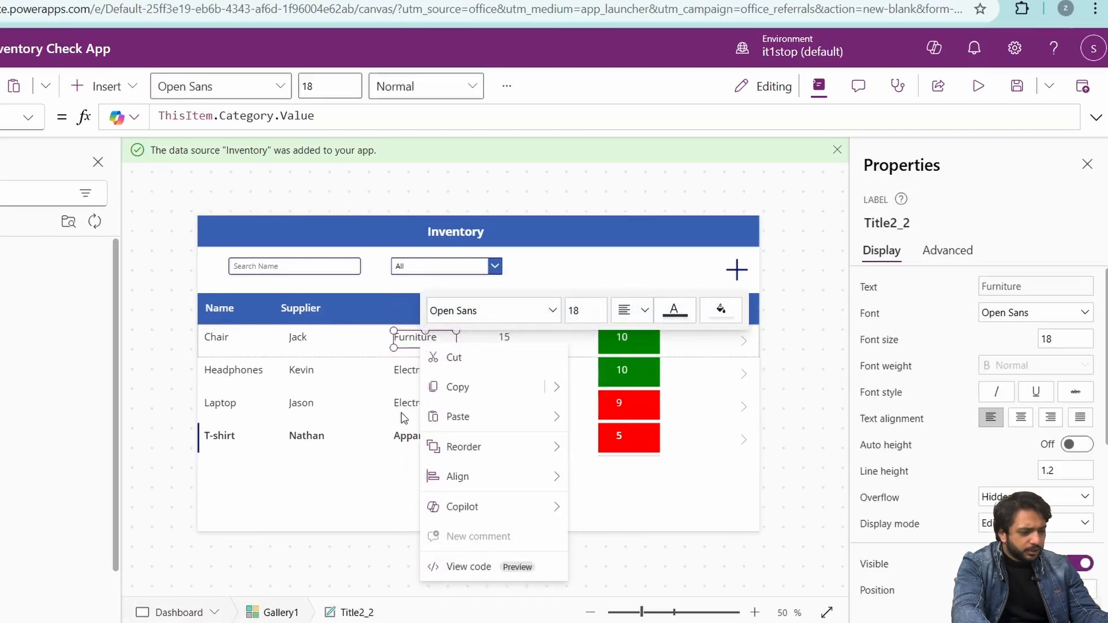
right_click(415, 338)
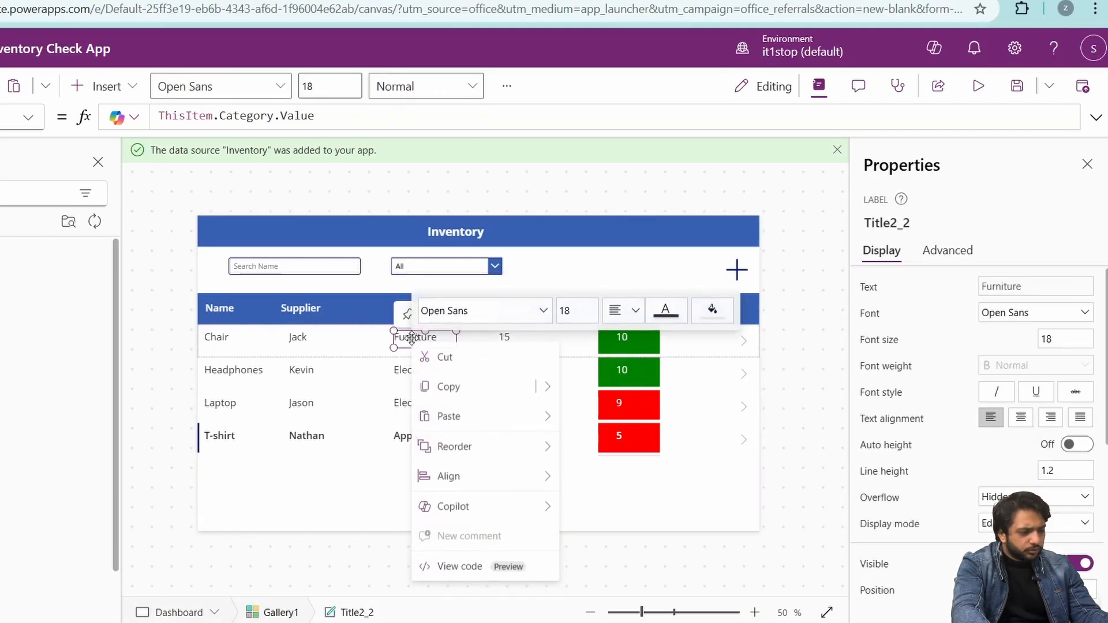
click(439, 360)
Remove the Quantity heading and the quantity value label from the Dashboard gallery
click(508, 309)
right_click(517, 312)
key(Escape)
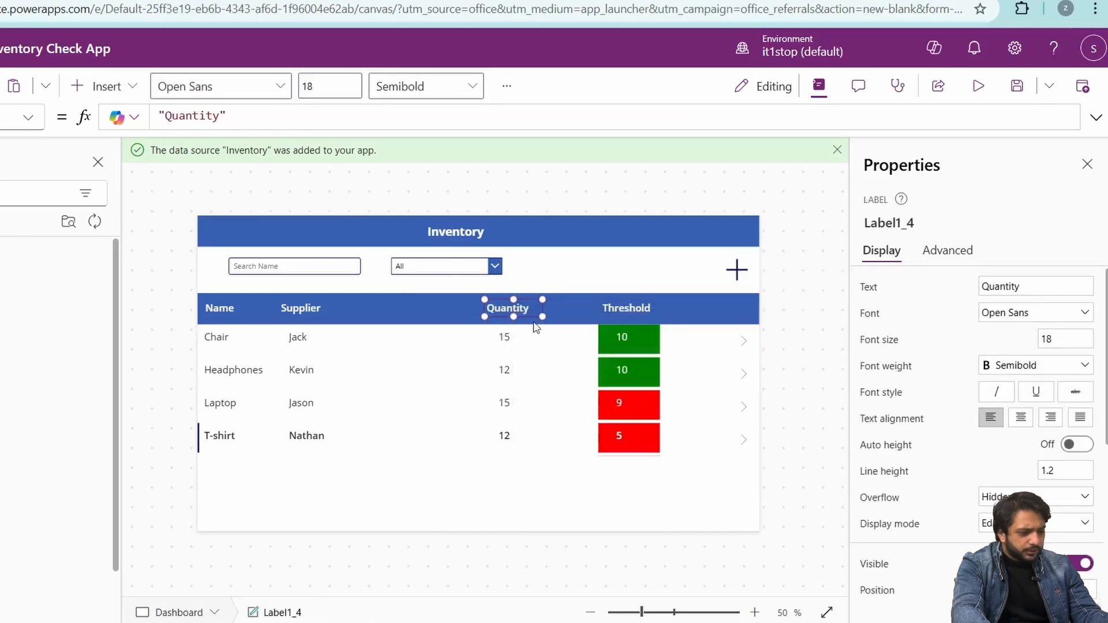
key(Delete)
Move the Threshold heading, colored rectangle and value label beside the Supplier column, with the row arrow just after them
drag(628, 308, 370, 311)
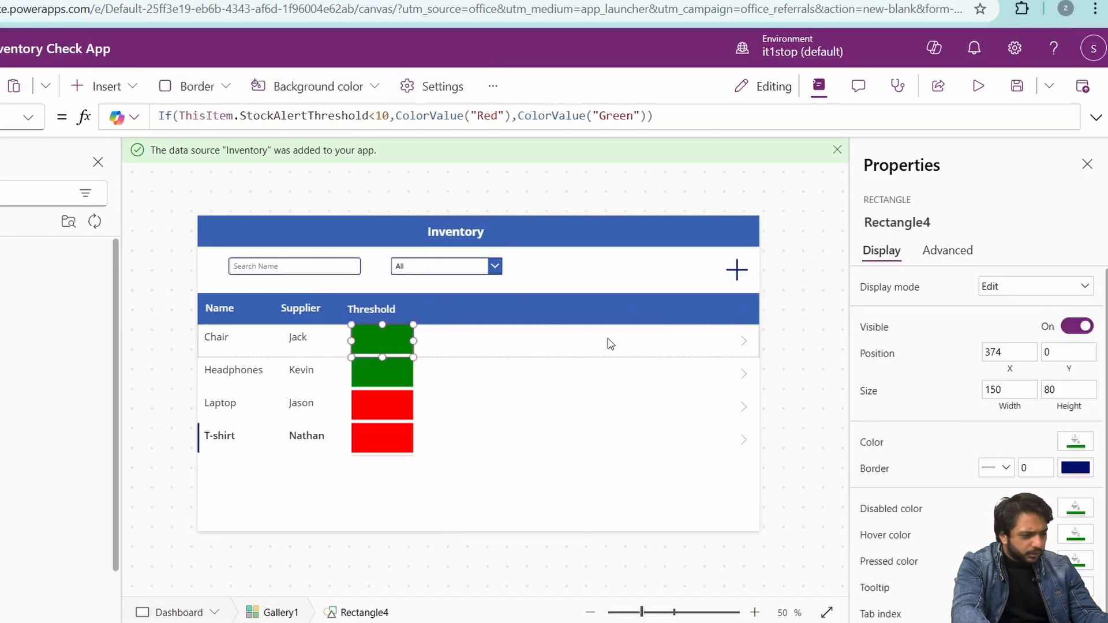
click(649, 349)
click(390, 336)
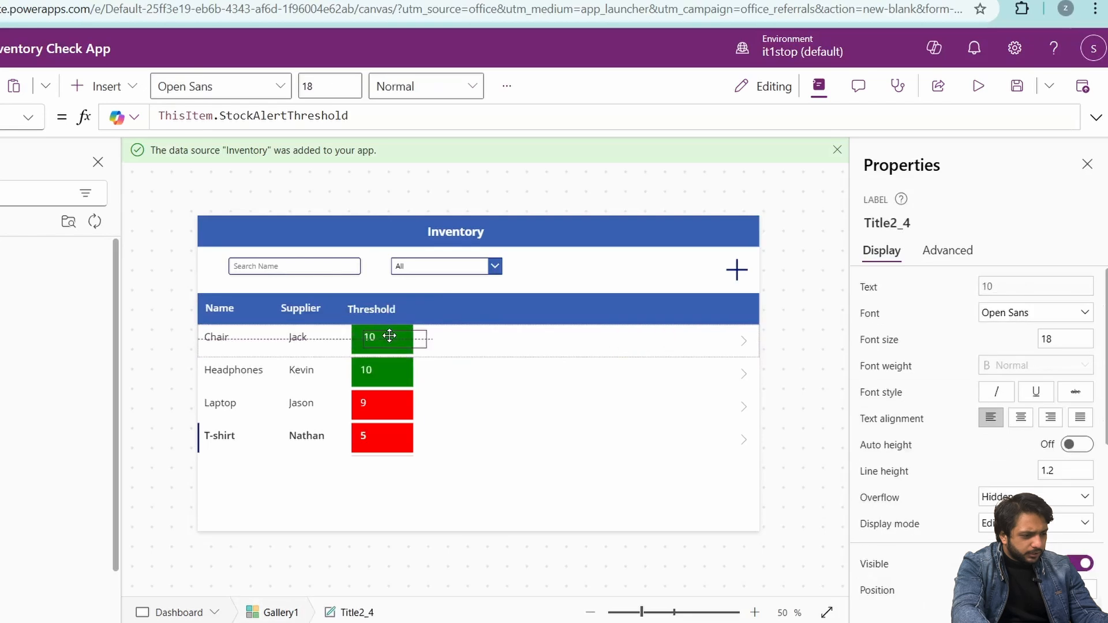
drag(390, 336, 391, 336)
drag(744, 341, 449, 343)
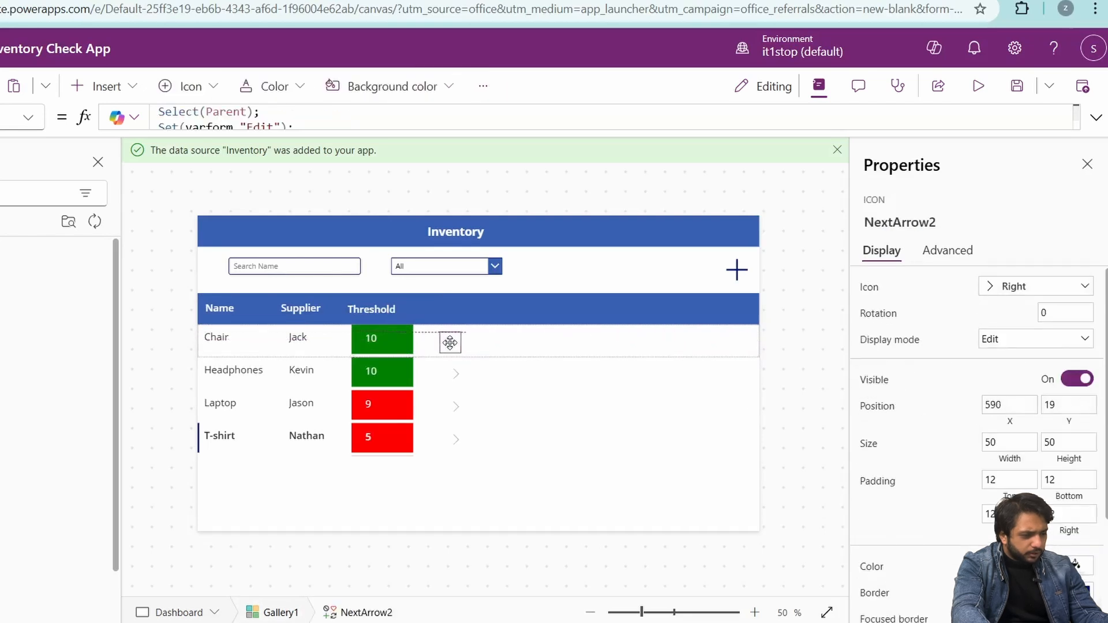
Narrow the blue heading bar and the gallery so they end just past the row arrows
click(728, 304)
drag(760, 293, 453, 300)
click(646, 378)
drag(759, 428, 481, 405)
click(559, 421)
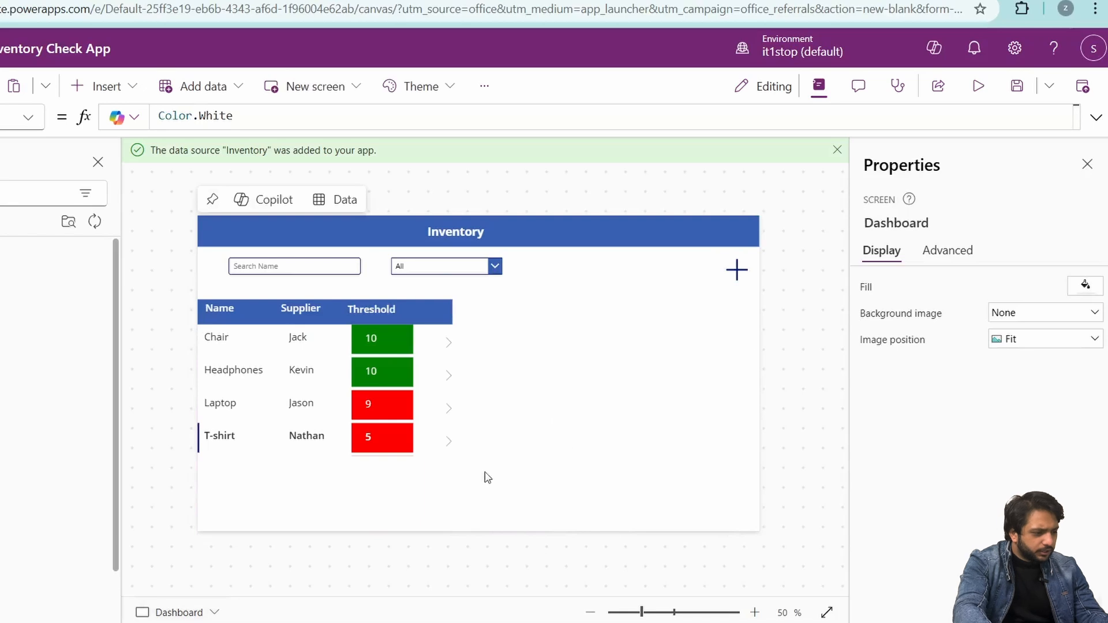
Insert a pie chart and resize it to fill the free area beside the gallery
click(77, 191)
text(c)
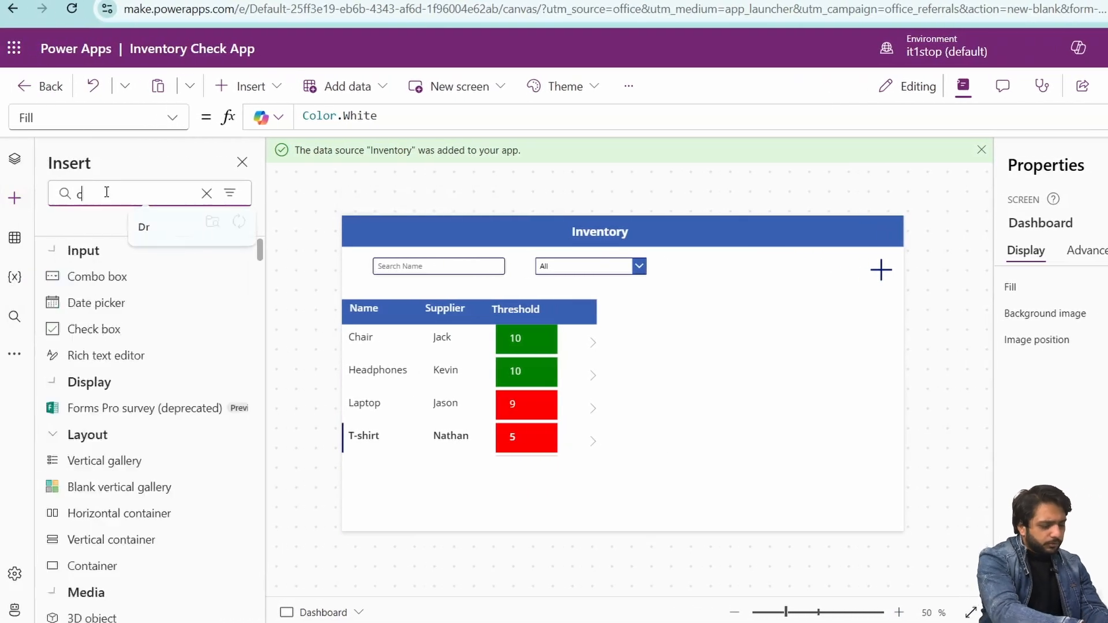
text(har)
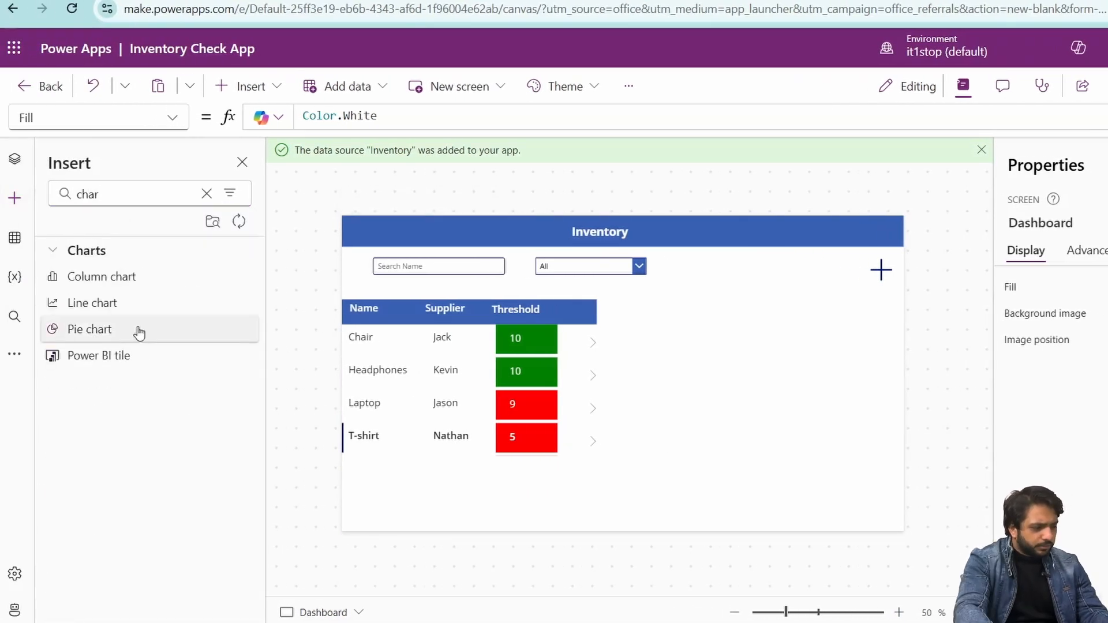
click(137, 329)
drag(378, 318, 695, 352)
drag(841, 265, 904, 301)
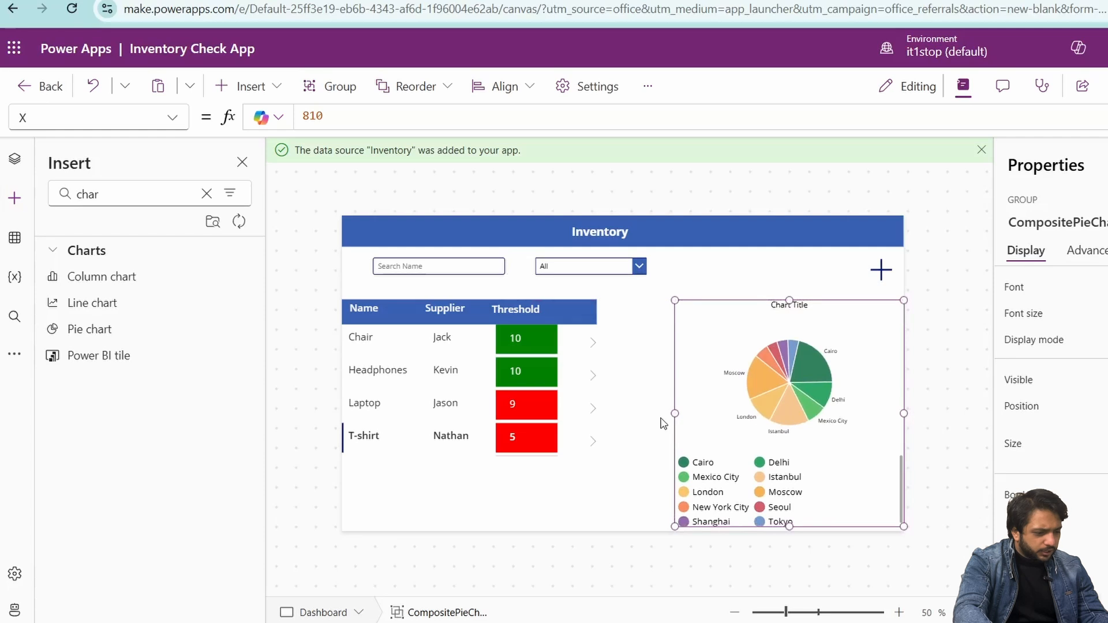
drag(674, 414, 616, 413)
Set the pie chart's title text to Inventory
click(788, 308)
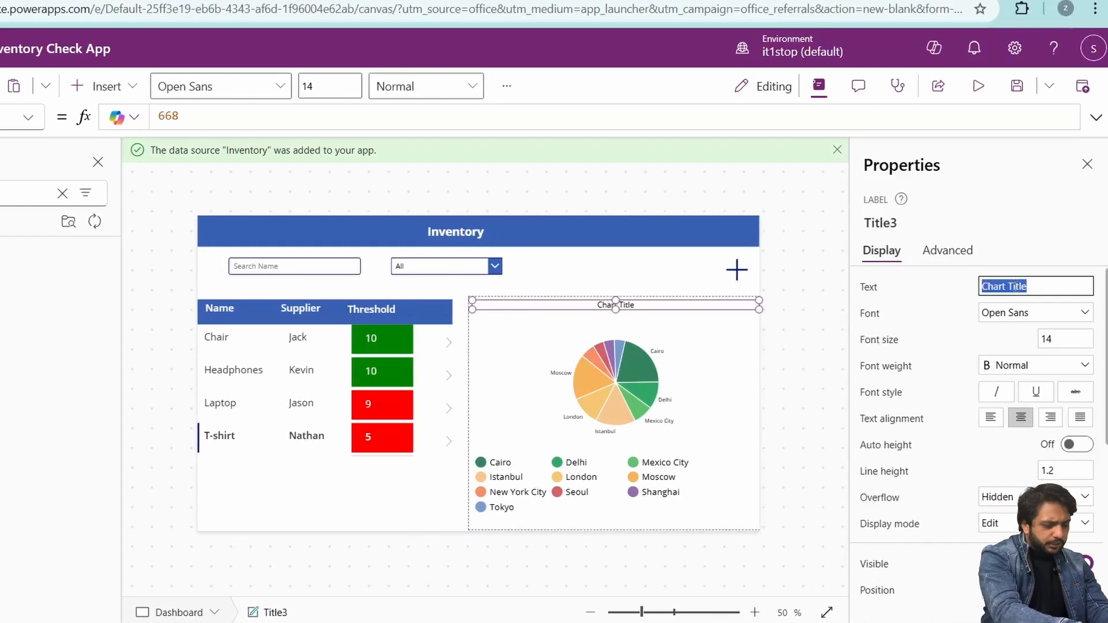
click(1016, 286)
text(Inventory)
Replace the pie chart's sample Items source with the Inventory list
click(606, 404)
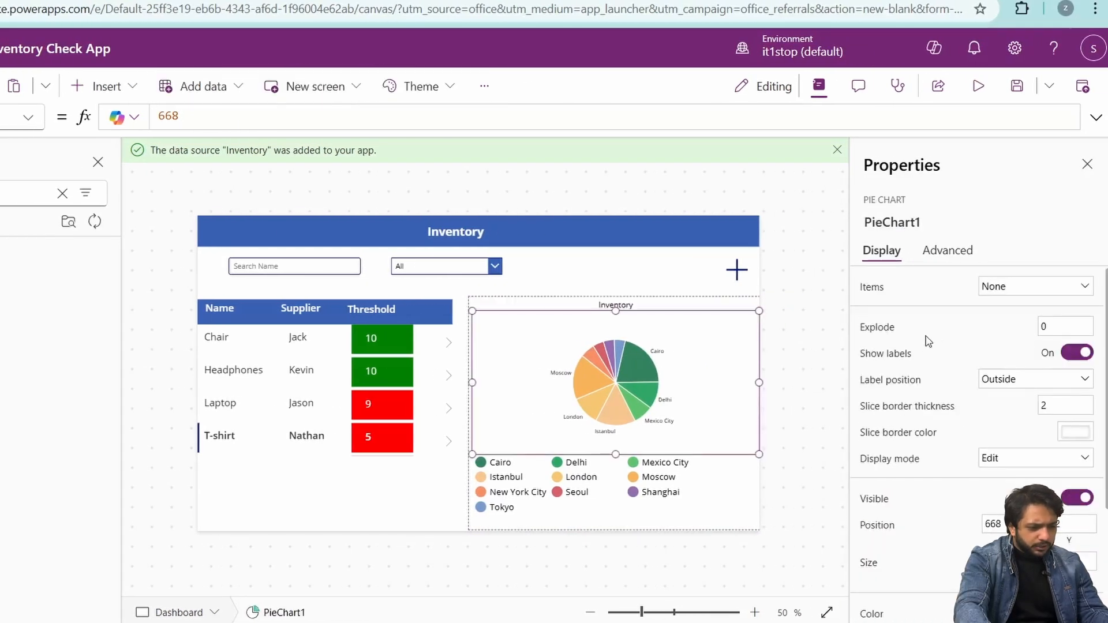
click(948, 250)
click(889, 540)
double_click(239, 117)
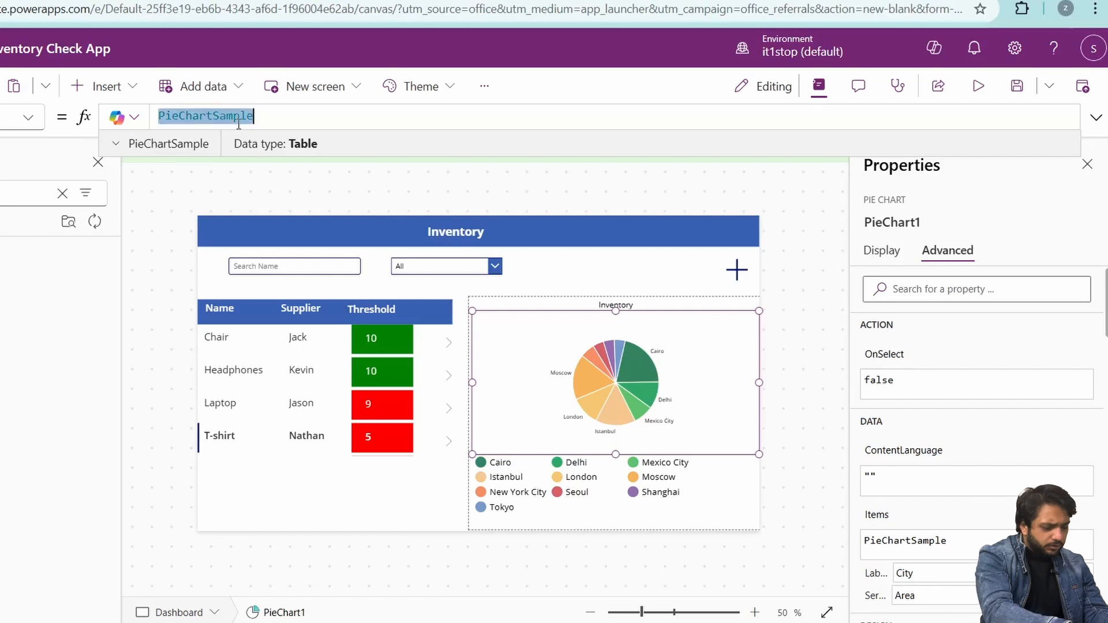
text(Inventory)
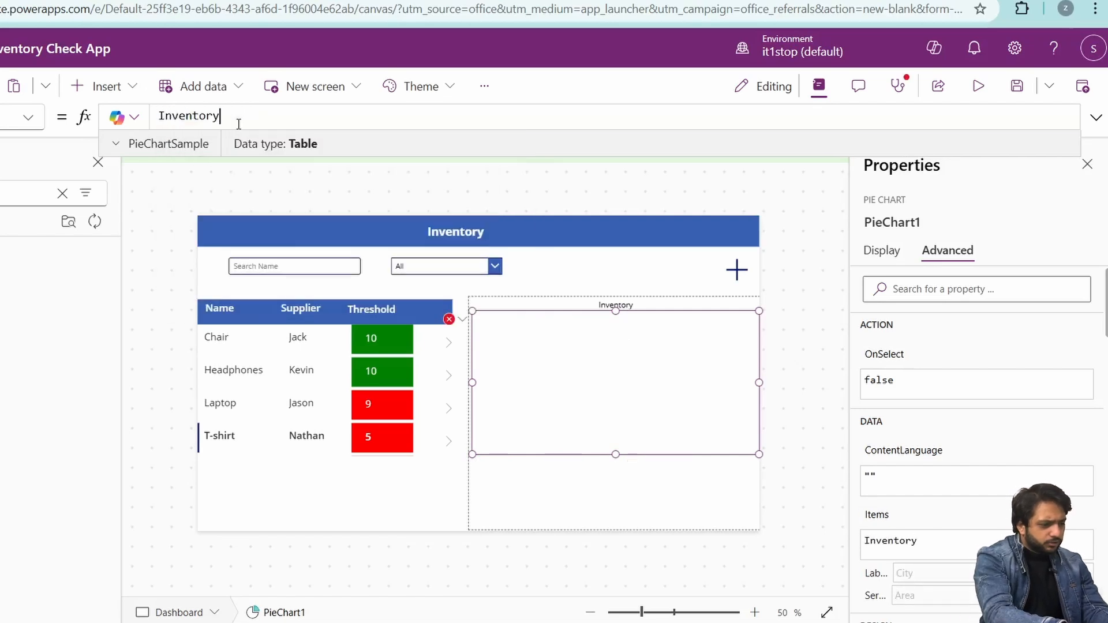
Change the pie chart's Items formula to AddColumns(Inventory,CategoryName,Category.Value) and use CategoryName for its labels
key(Left)
key(Left)
key(Left)
key(Left)
key(Left)
key(Left)
key(Left)
key(Left)
key(Left)
text(()
key(Left)
text(AddColumns)
click(340, 113)
text(,)
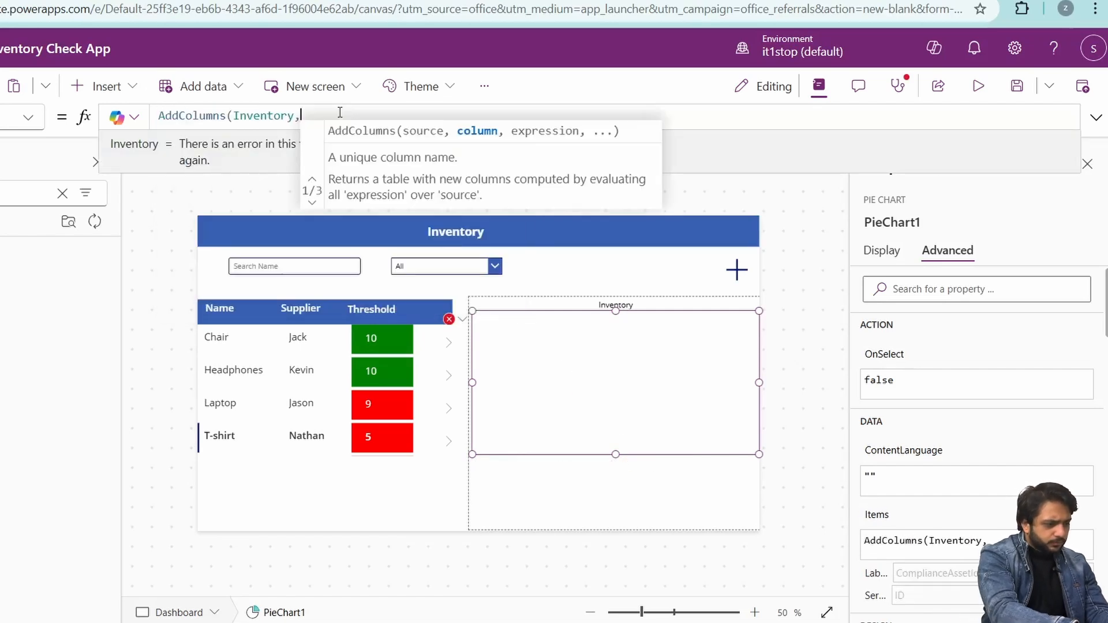
text(Prod)
key(BackSpace)
key(BackSpace)
key(BackSpace)
key(BackSpace)
text(Cate)
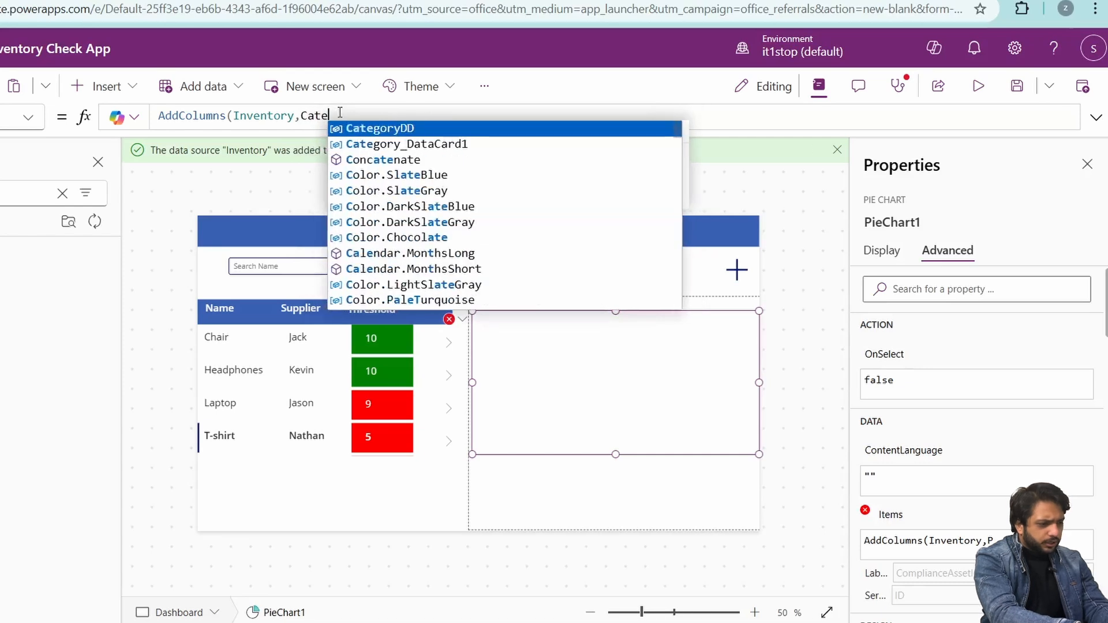
text(goryName,)
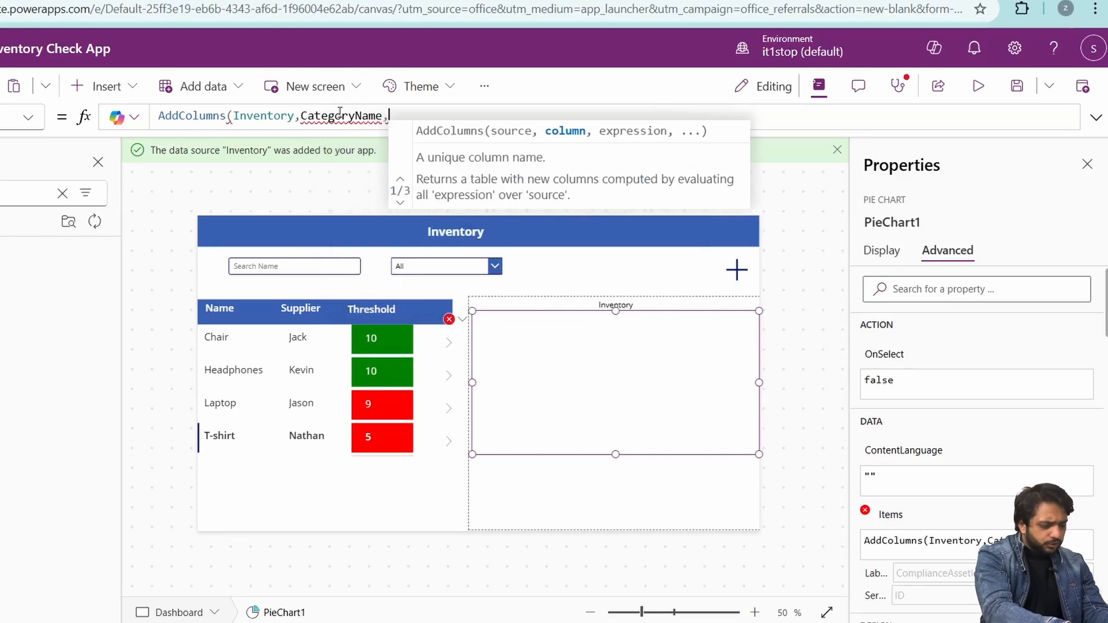
text(Category.Value))
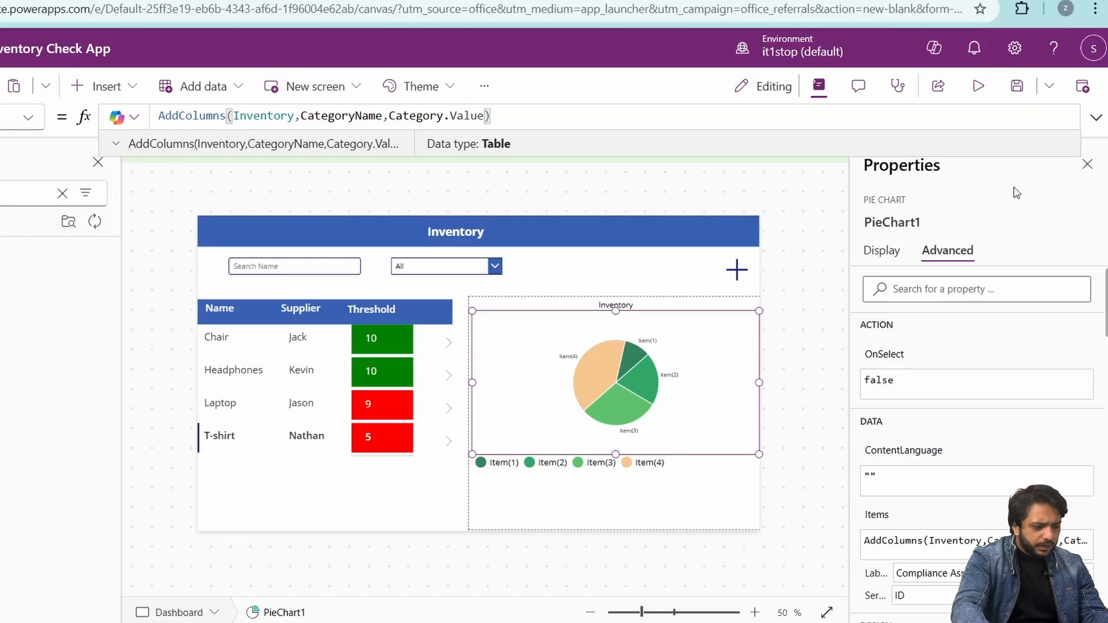
scroll(921, 473, down, 2)
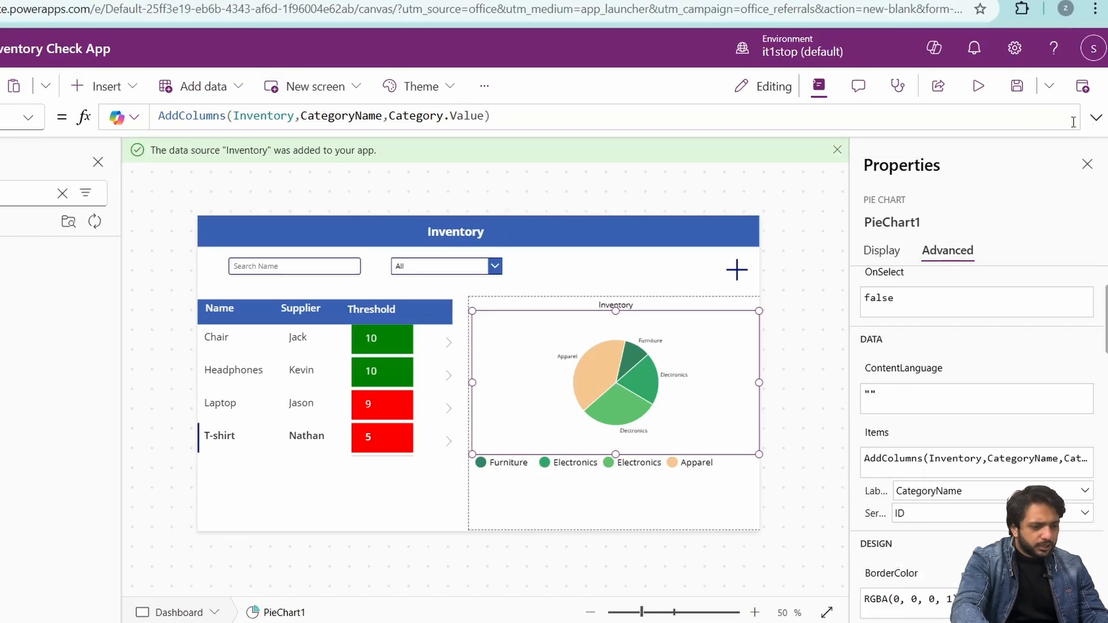
Format the Items formula and wrap it in GroupBy, grouping by CategoryName into GrpInventory
click(1096, 117)
click(138, 228)
text((AddColumns()
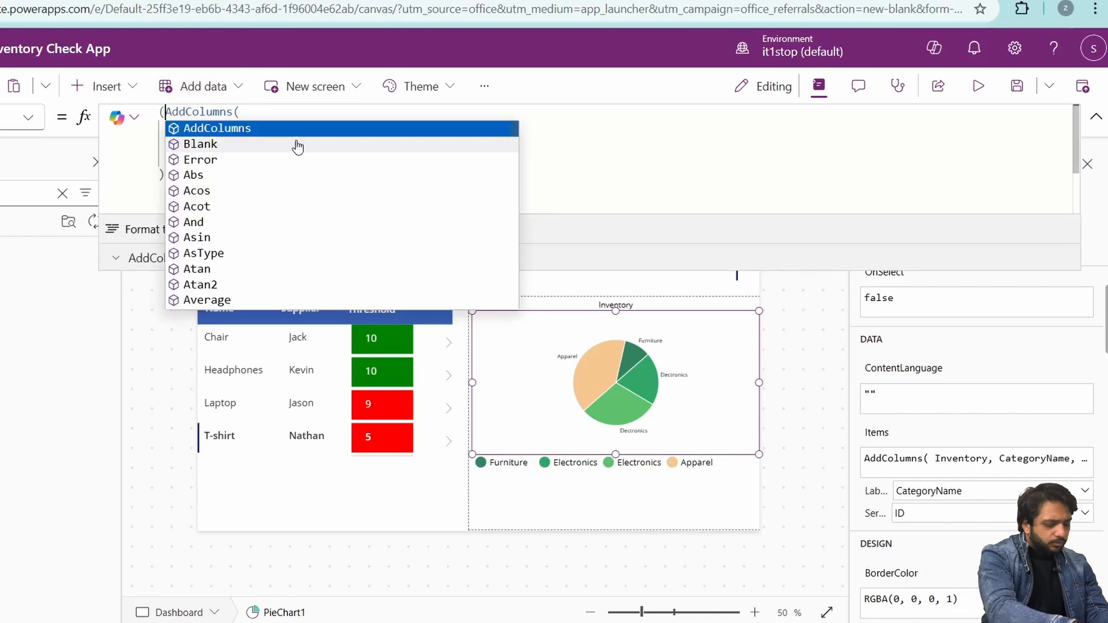
key(Left)
text(GroupBy)
click(248, 189)
text(,Pr)
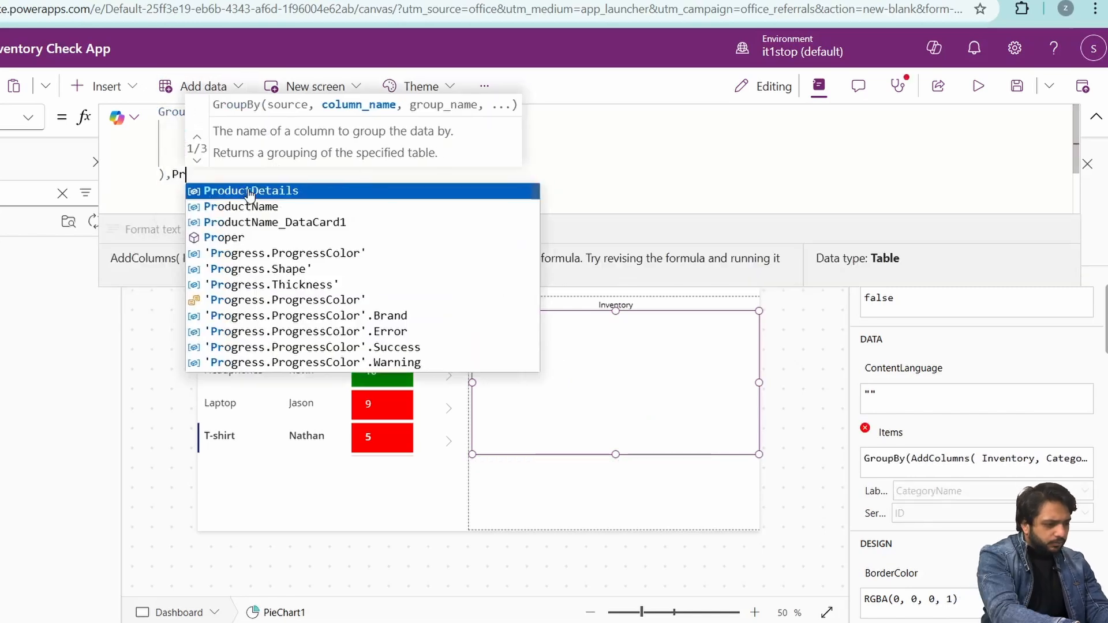
key(BackSpace)
key(BackSpace)
text(CategoryName,)
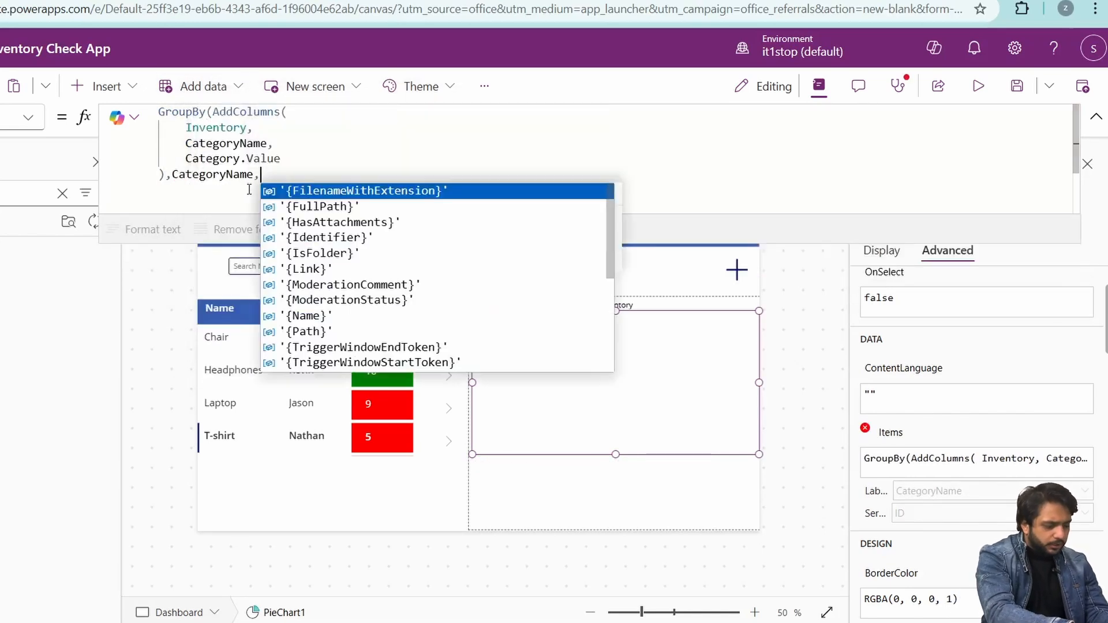
text(GrpInventory))
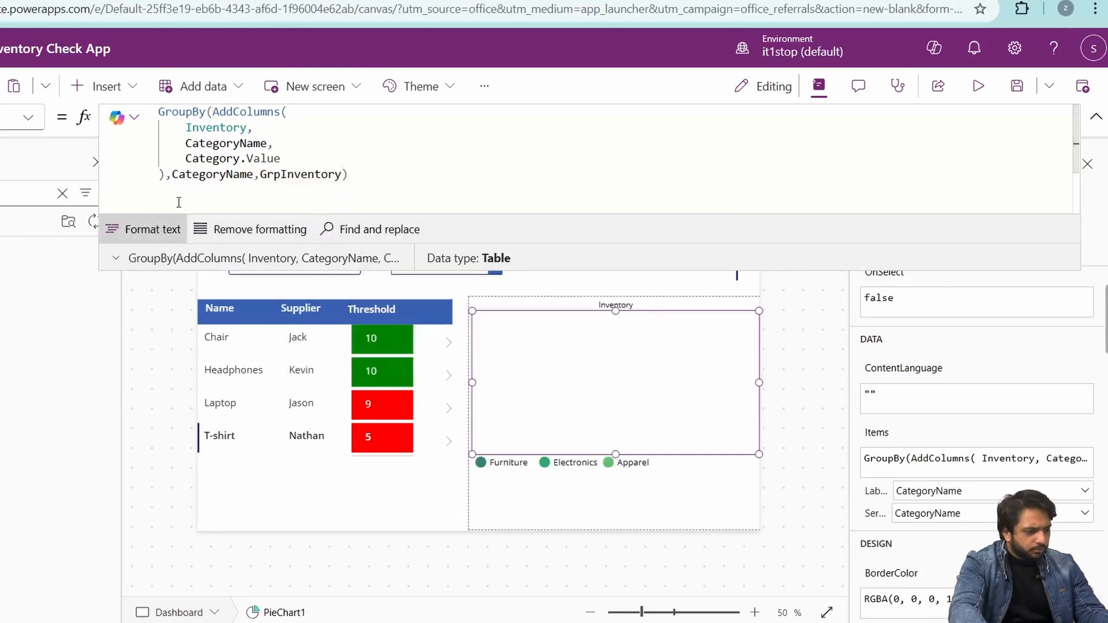
Wrap the formatted GroupBy in AddColumns with a Number column as Sum(ThisRecord.GrpInventory,Quantity), keeping Number as the chart's series
click(144, 229)
click(160, 111)
text((GroupBy()
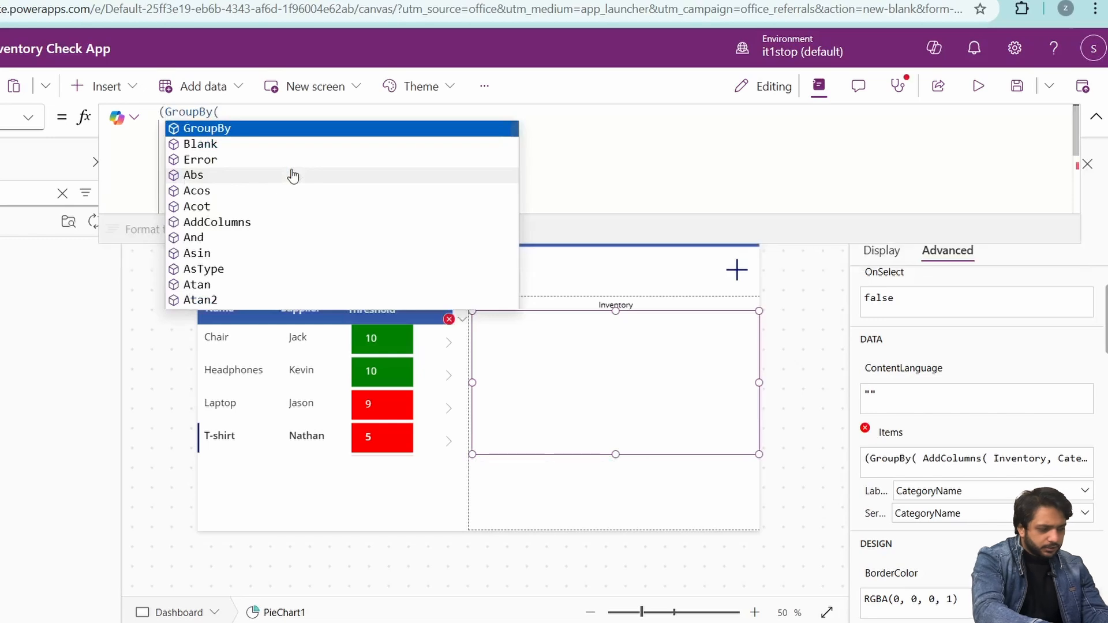
key(Left)
text(AddColumns)
key(Tab)
text(,)
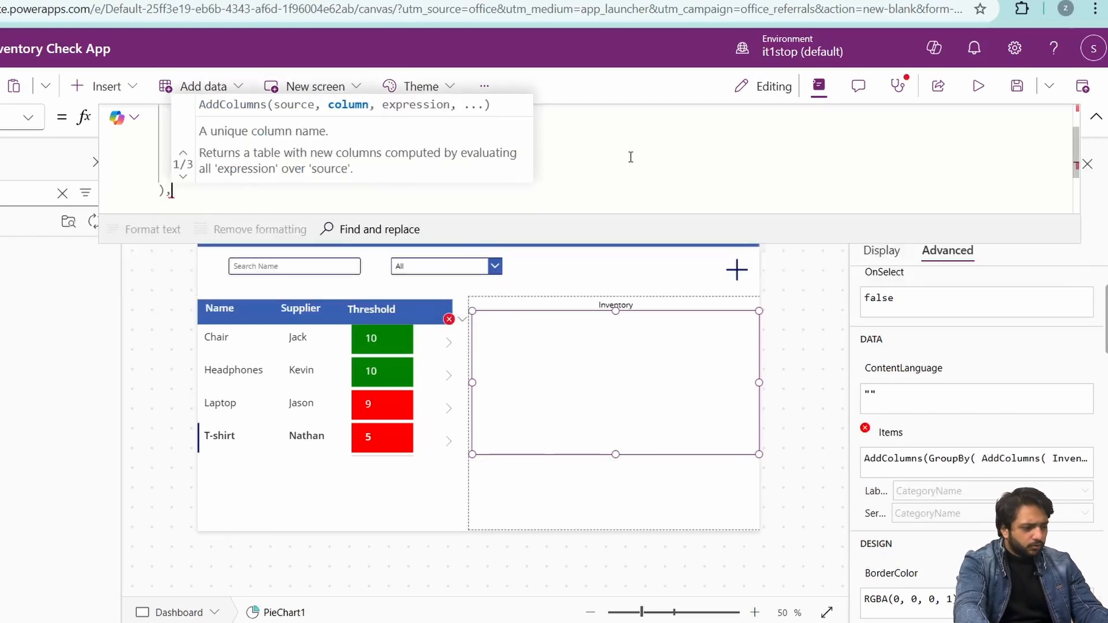
text(N)
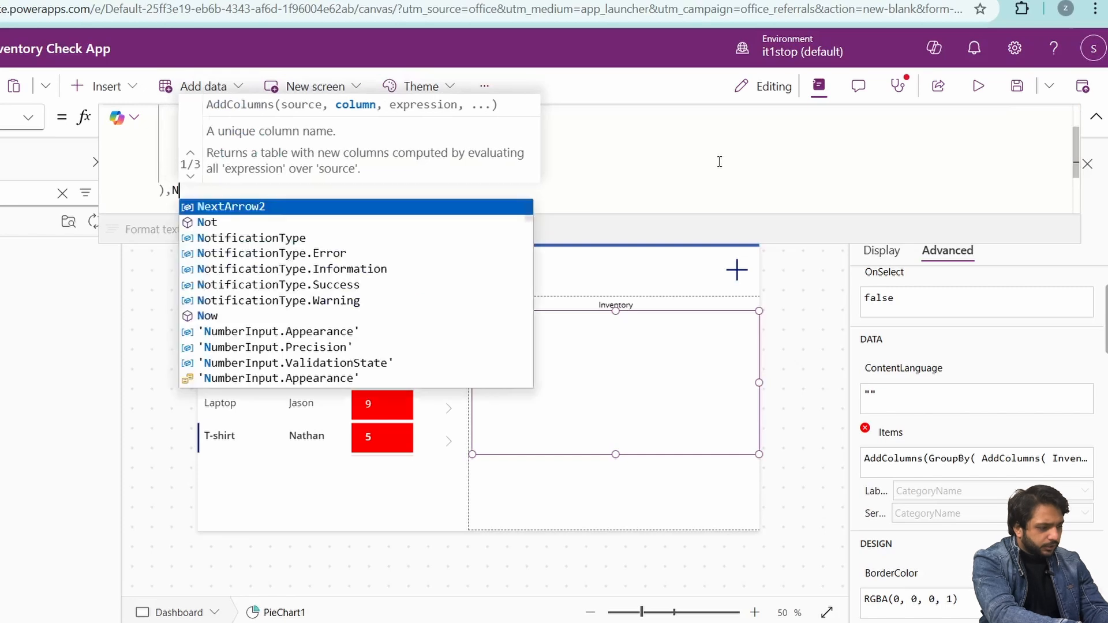
text(umber,Sum(ThisRecord.GrpInventory)
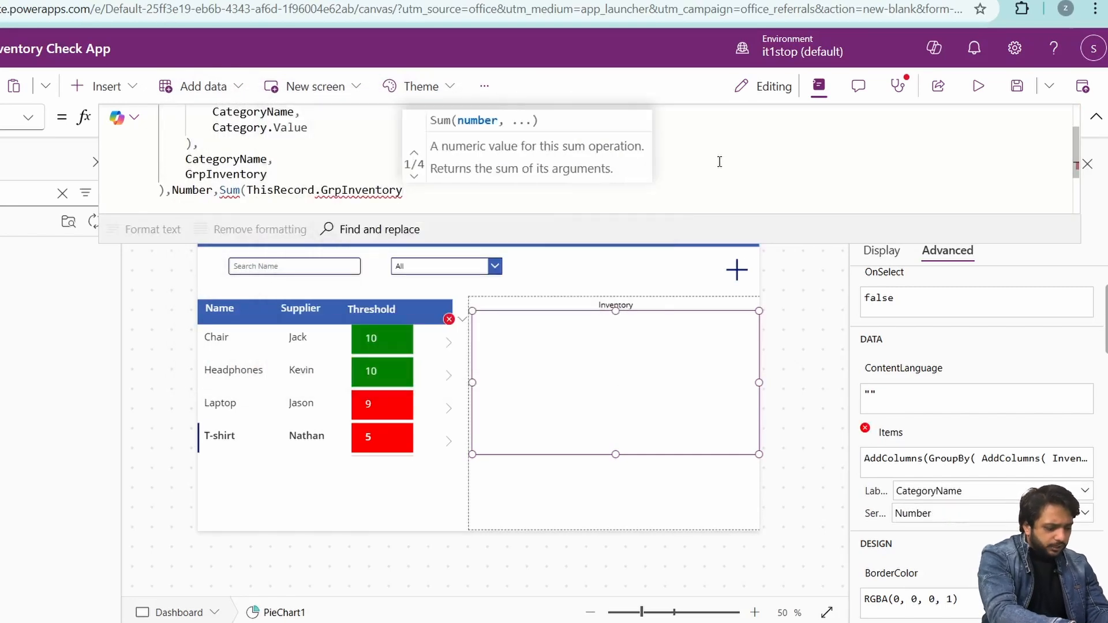
text(,Quantity)))
click(900, 492)
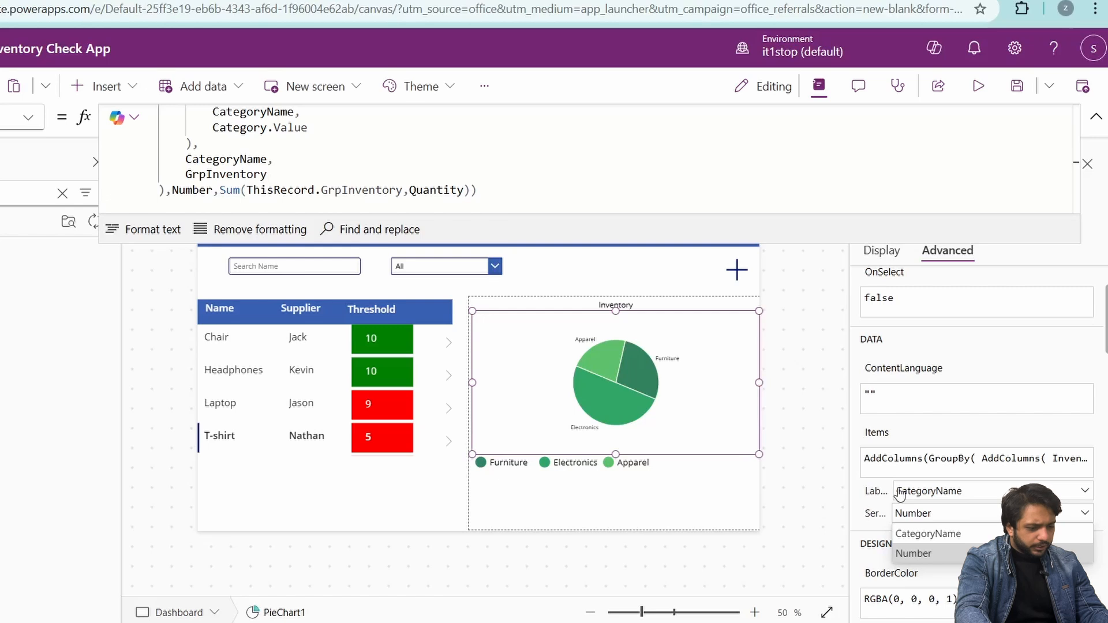
click(909, 512)
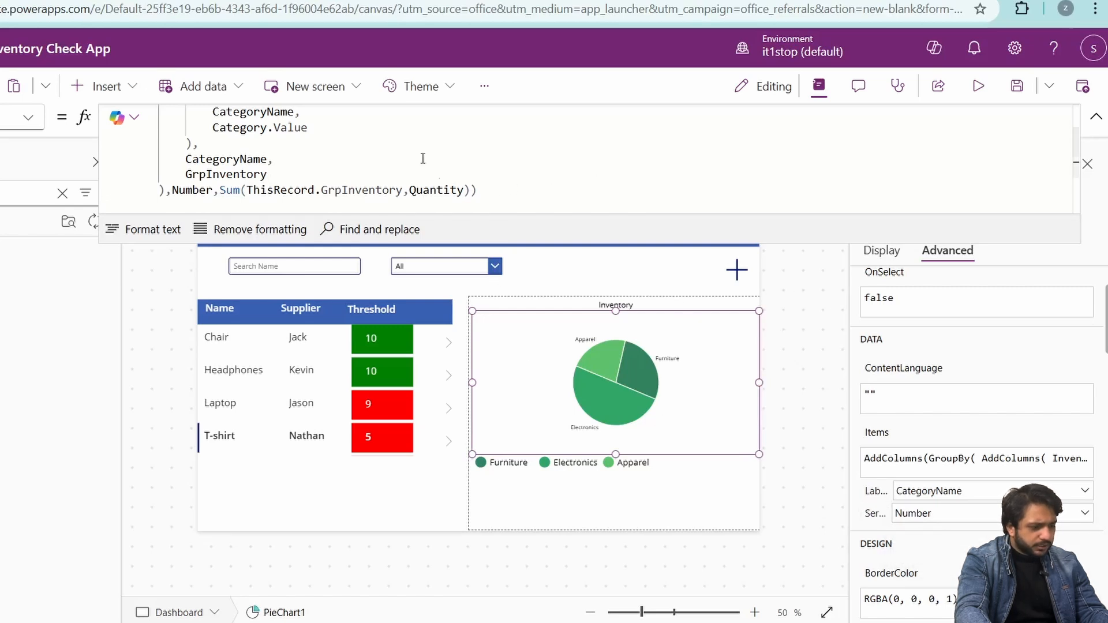
Add a Label column to the outer AddColumns in the pie chart's Items formula, starting its expression with CategoryName & " (" &
click(595, 193)
key(Left)
text(,)
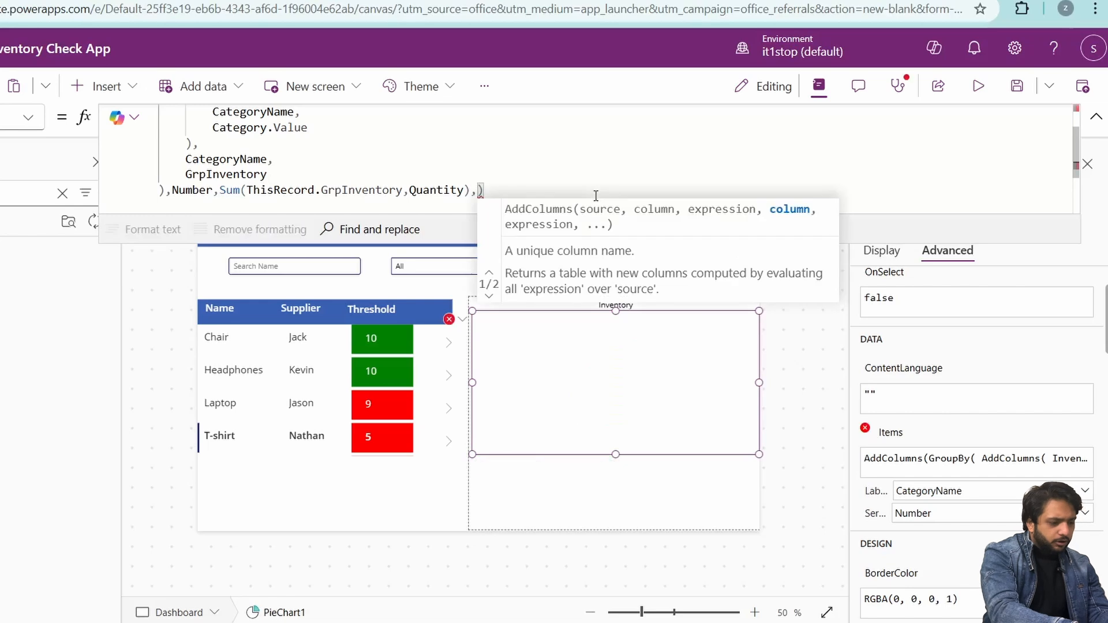
text(Label,)
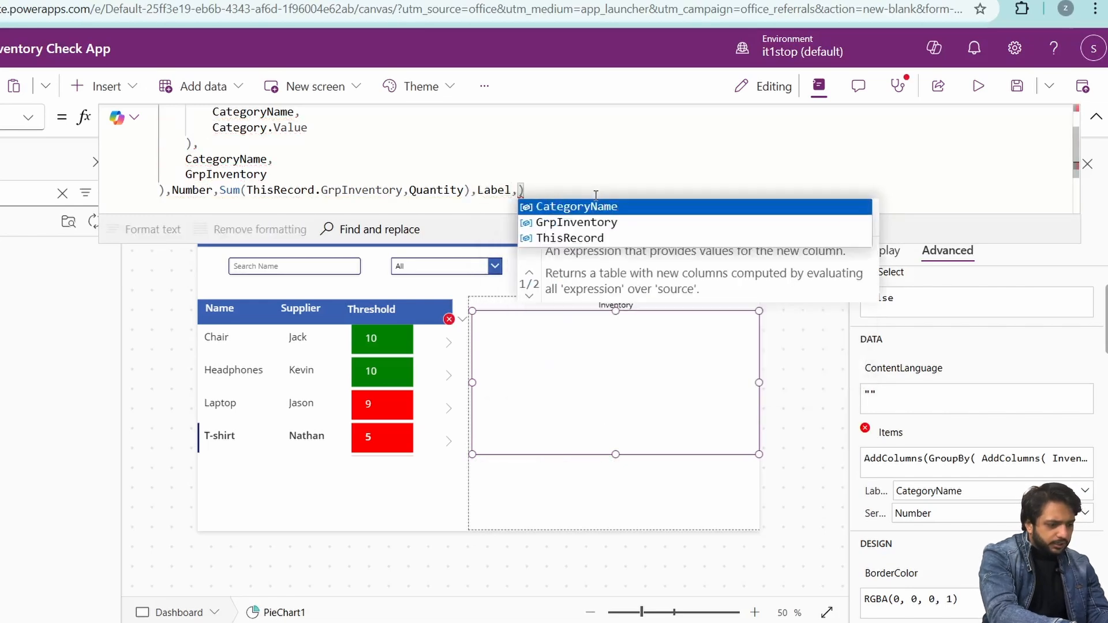
key(Tab)
text(& " )
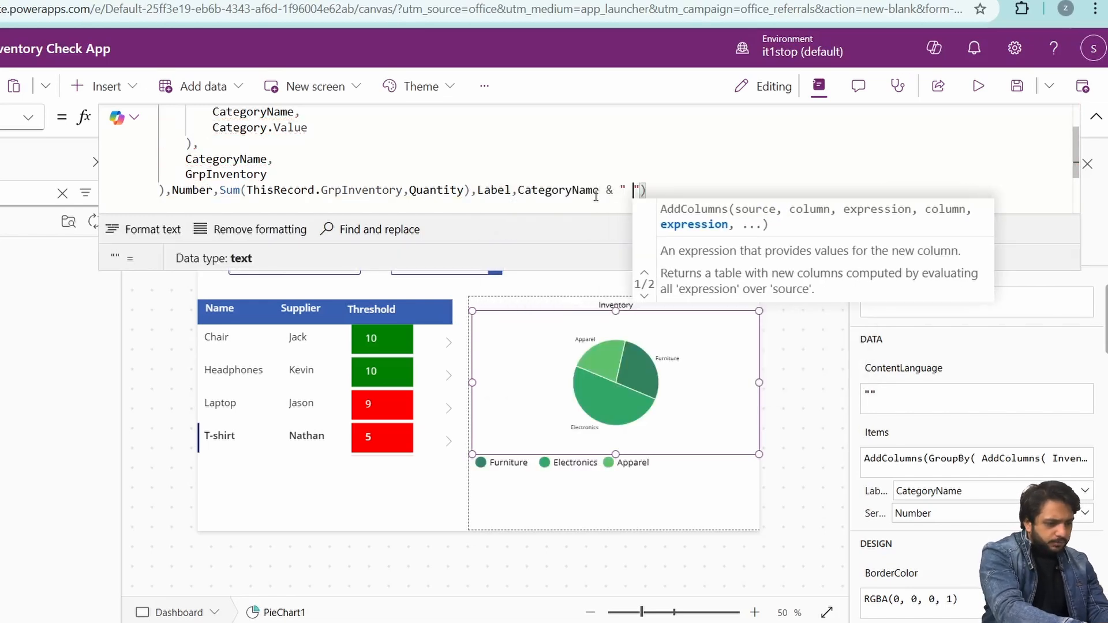
text((" &)
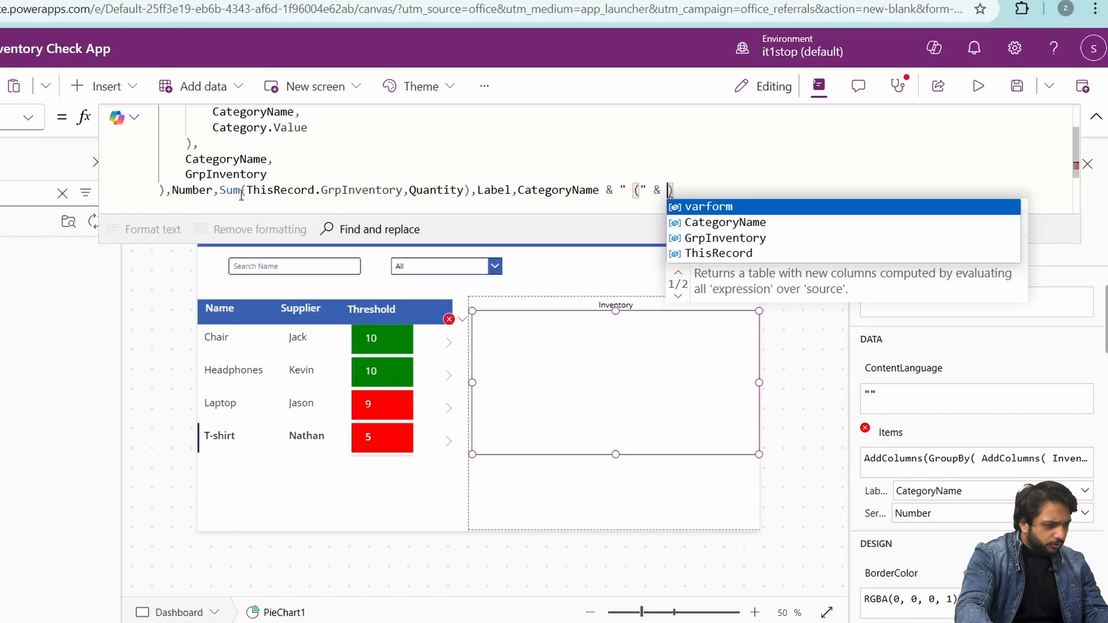
Complete the Label expression with a copy of Sum(ThisRecord.GrpInventory,Quantity) followed by & ")", and format the formula
drag(220, 190, 471, 190)
key(ctrl+c)
click(665, 191)
key(ctrl+v)
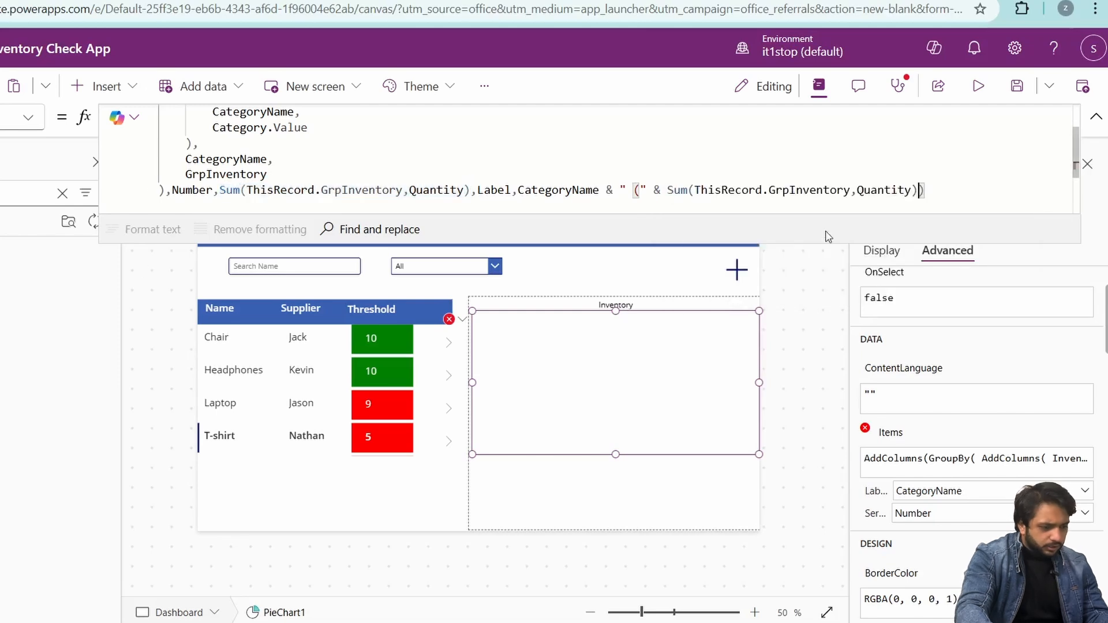
text(& "")
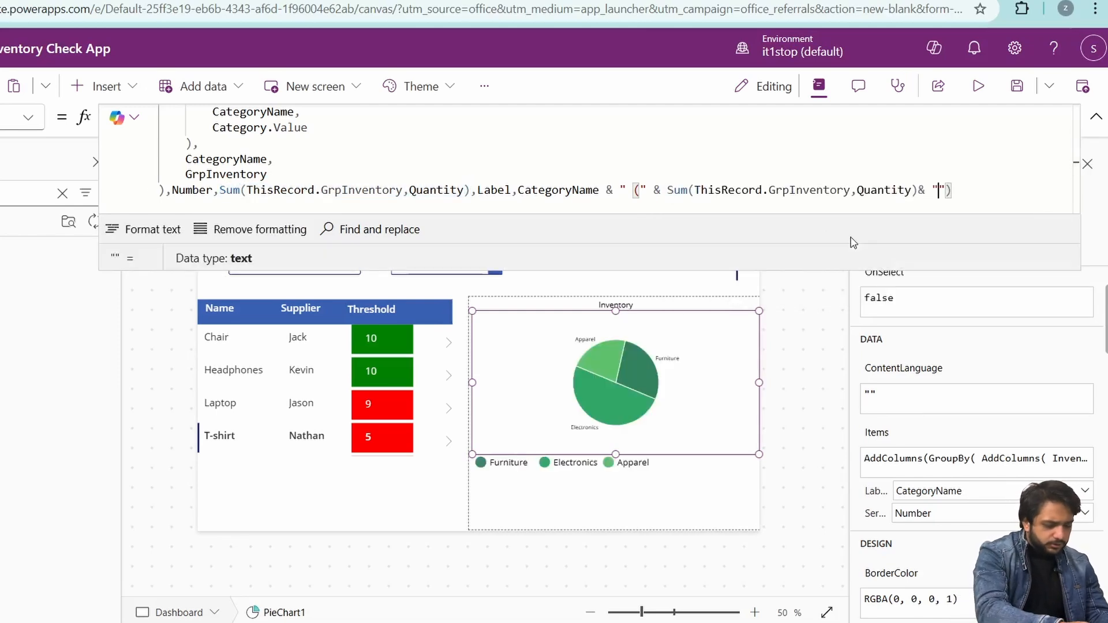
text())
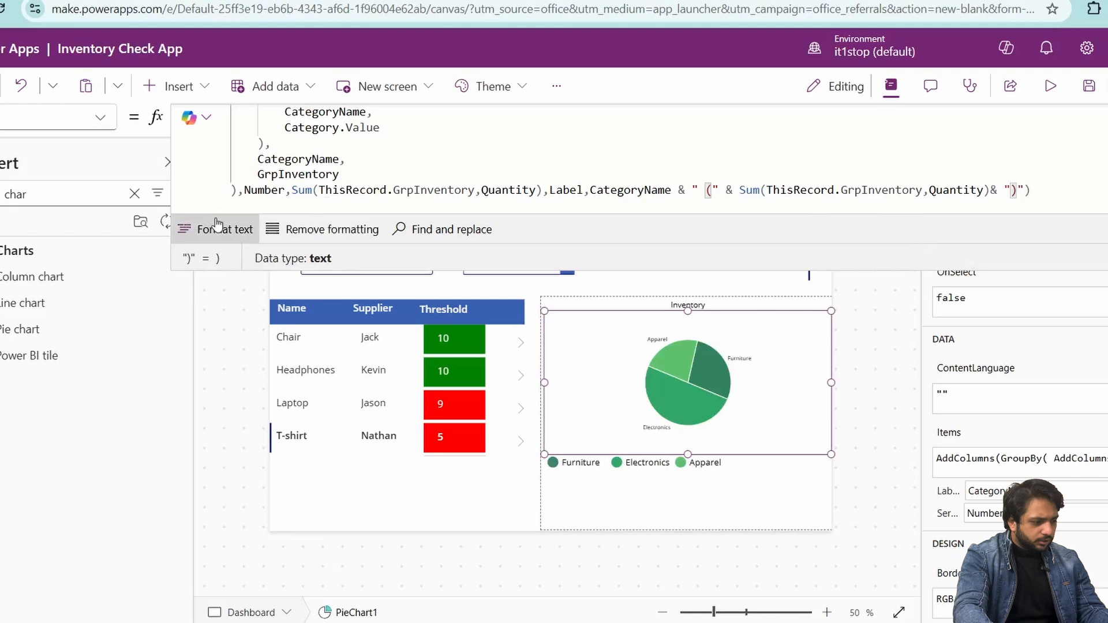
click(144, 226)
Use the Label column for the pie chart's labels and preview the app
click(940, 491)
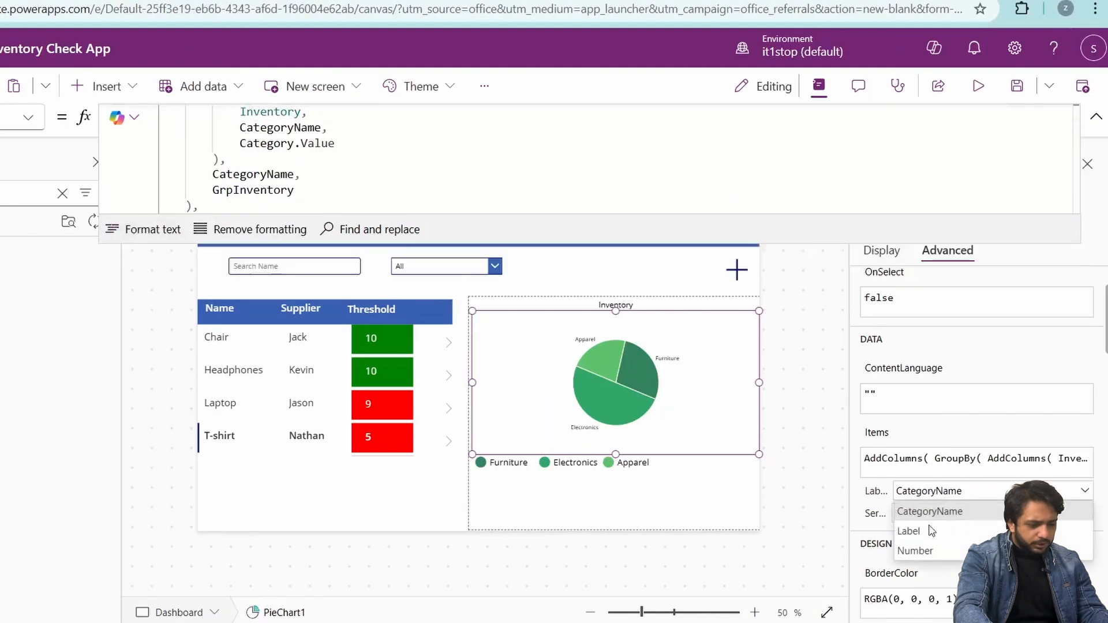
click(913, 532)
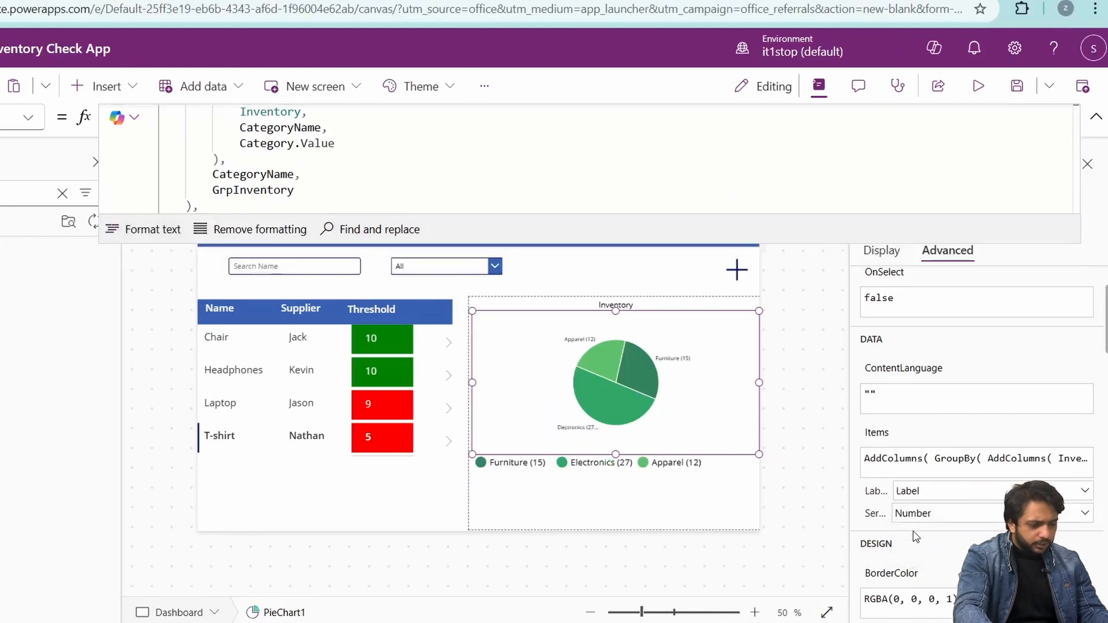
click(978, 88)
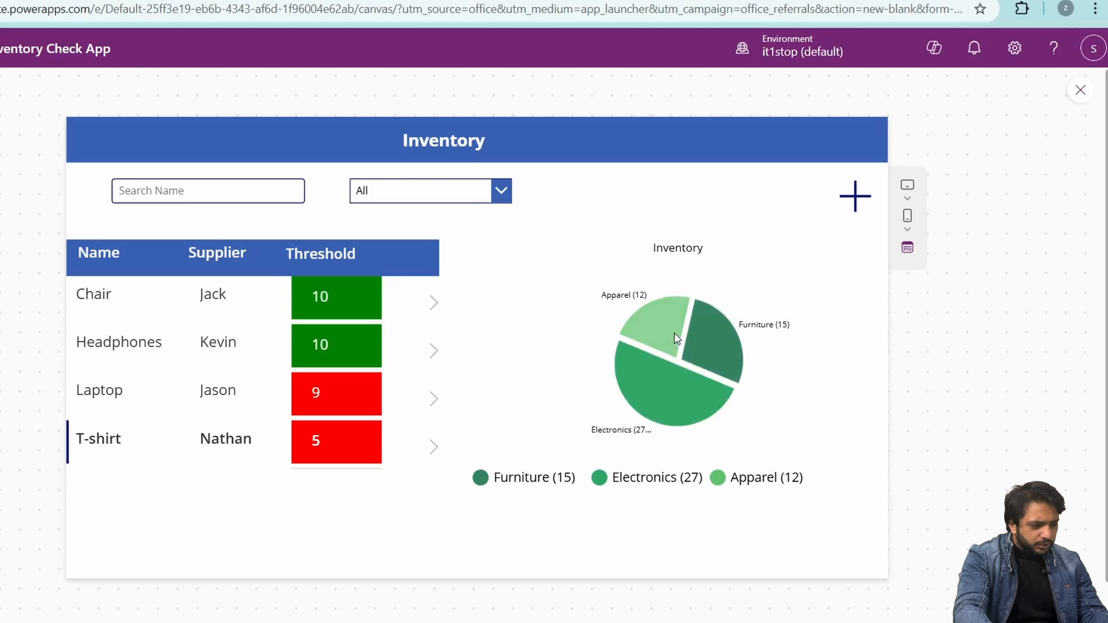